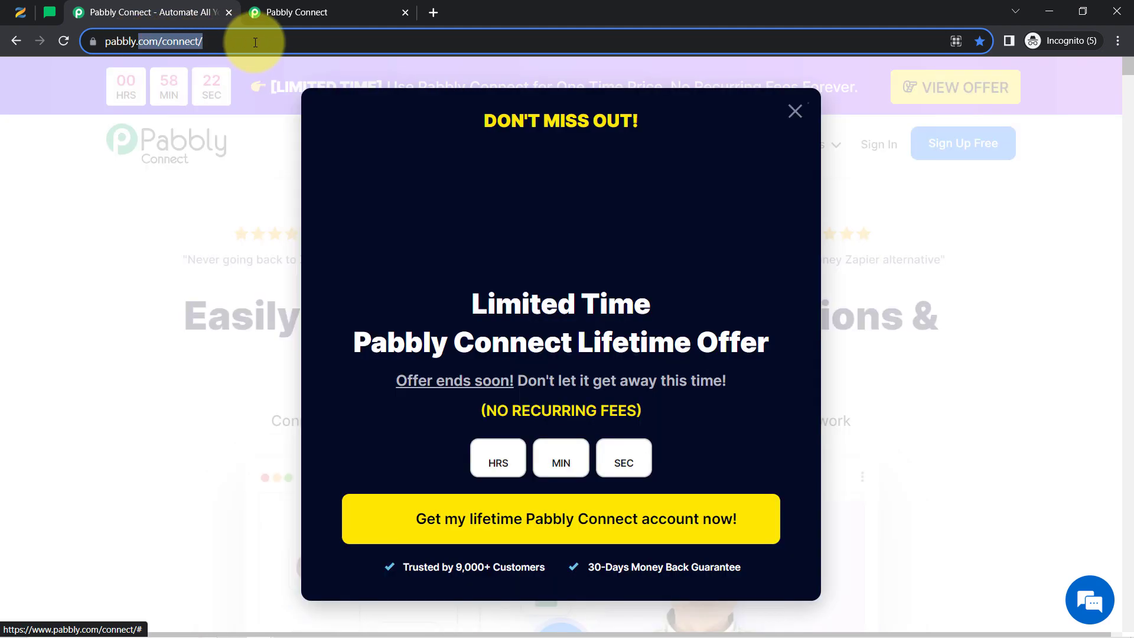
Dismiss the limited-time offer popup on the Pabbly Connect landing page
{"action": "left_click", "coordinate": [795, 108]}
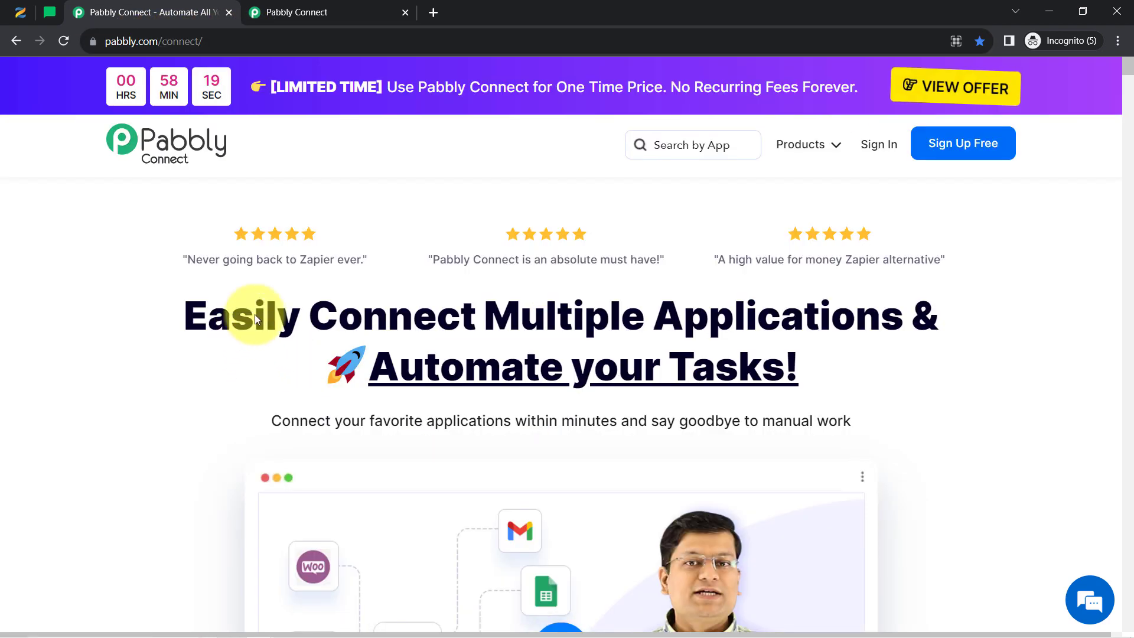
{"action": "left_click_drag", "start_coordinate": [253, 314], "coordinate": [407, 360]}
{"action": "left_click", "coordinate": [265, 9]}
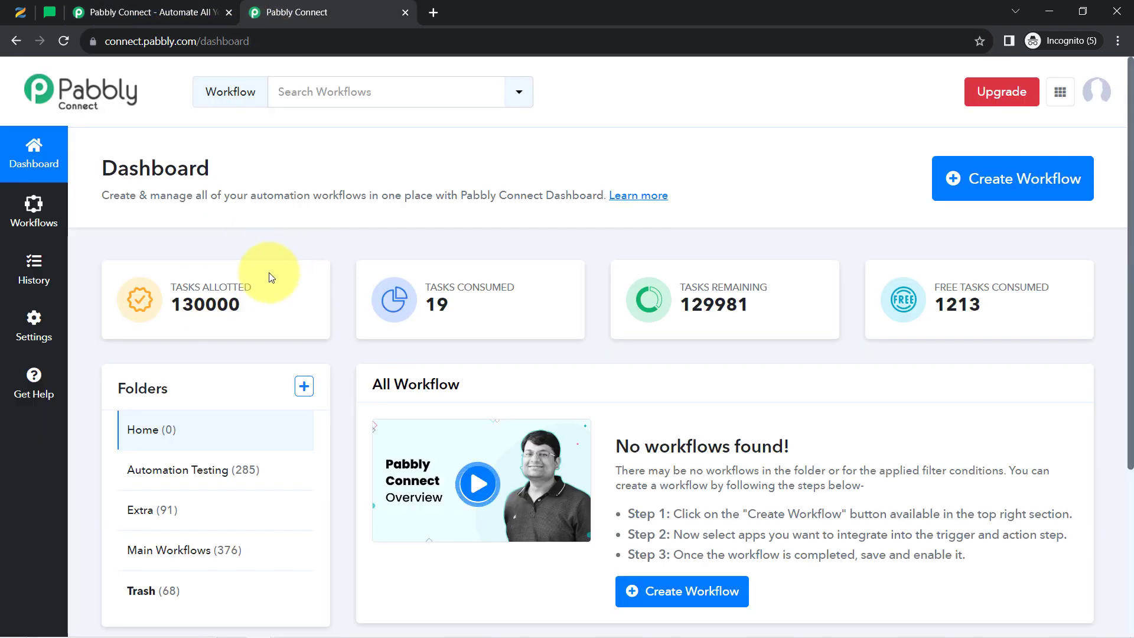
{"action": "left_click", "coordinate": [165, 23]}
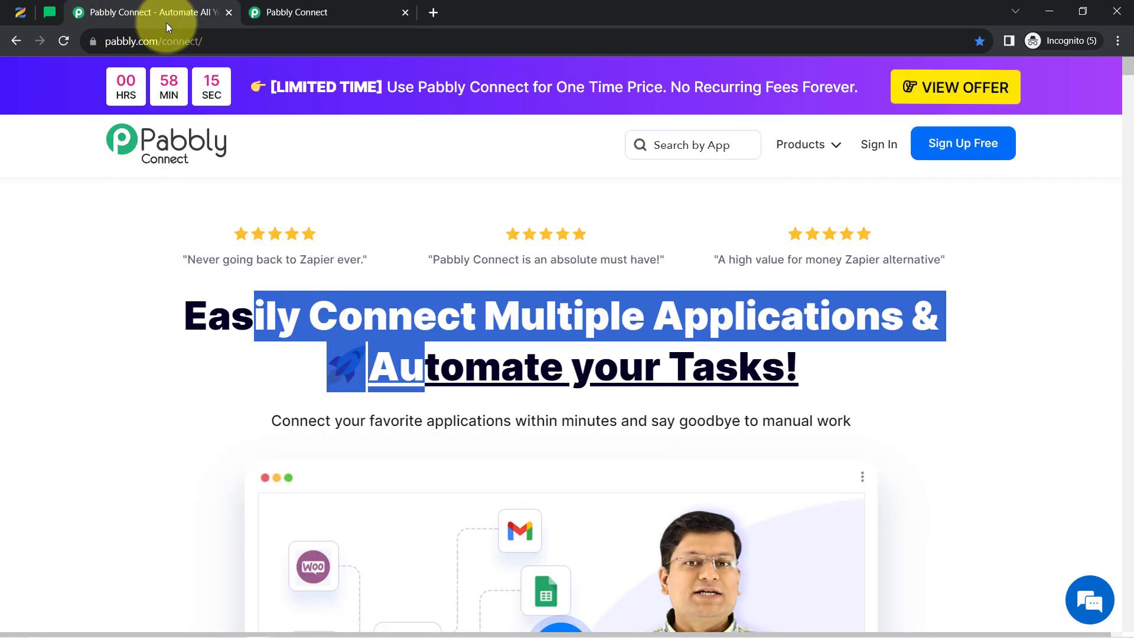
{"action": "left_click", "coordinate": [394, 311]}
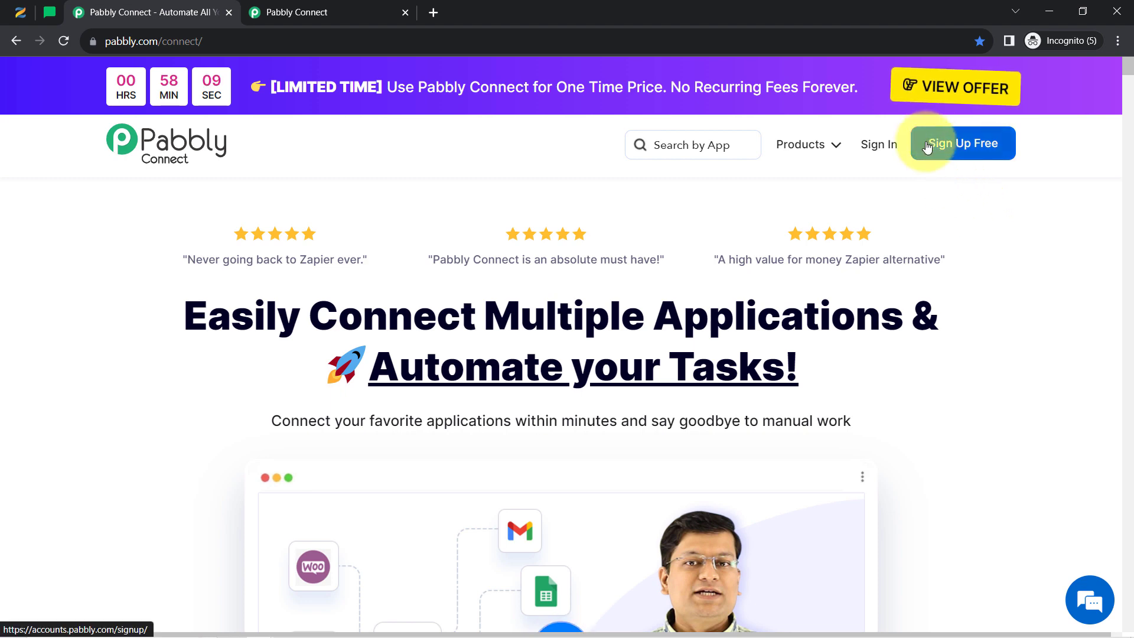
Go back to the Pabbly Connect dashboard and start creating a new workflow
{"action": "left_click", "coordinate": [309, 9]}
{"action": "left_click_drag", "start_coordinate": [116, 166], "coordinate": [527, 211]}
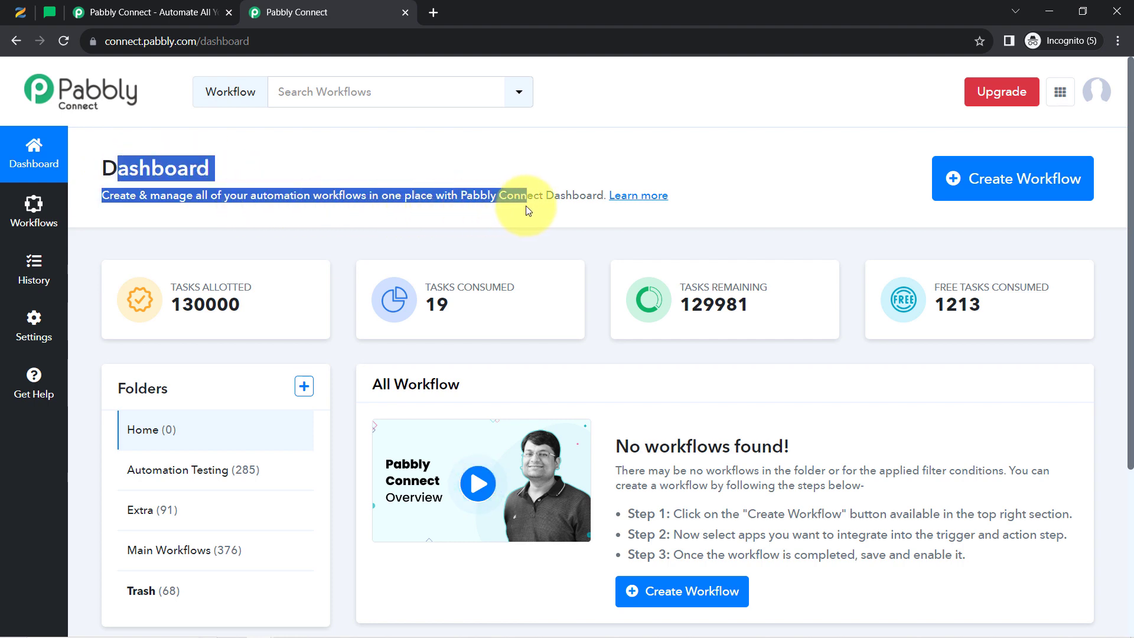
{"action": "left_click", "coordinate": [980, 188]}
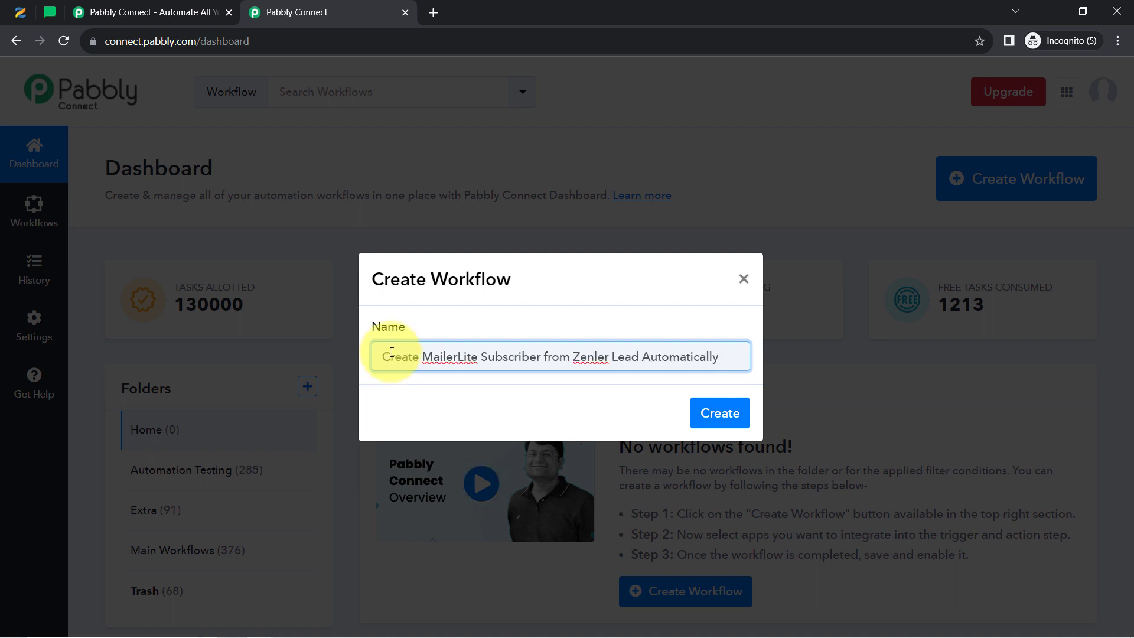
Create the workflow with the name 'Create MailerLite Subscriber from Zenler Lead Automatically'
{"action": "left_click_drag", "start_coordinate": [396, 362], "coordinate": [684, 362]}
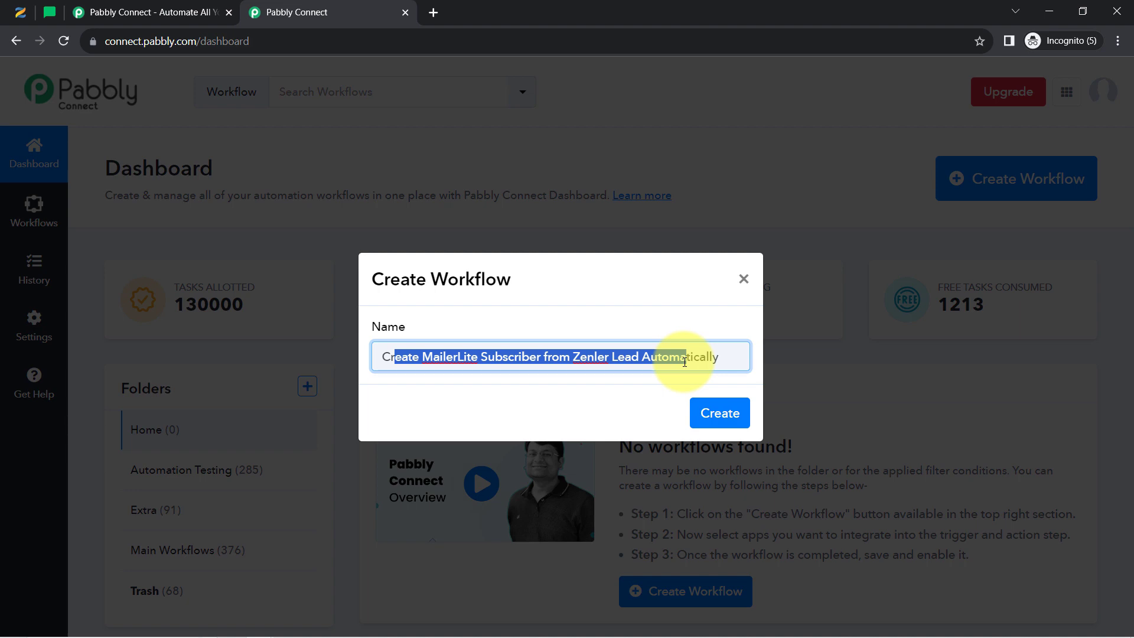
{"action": "left_click", "coordinate": [730, 415]}
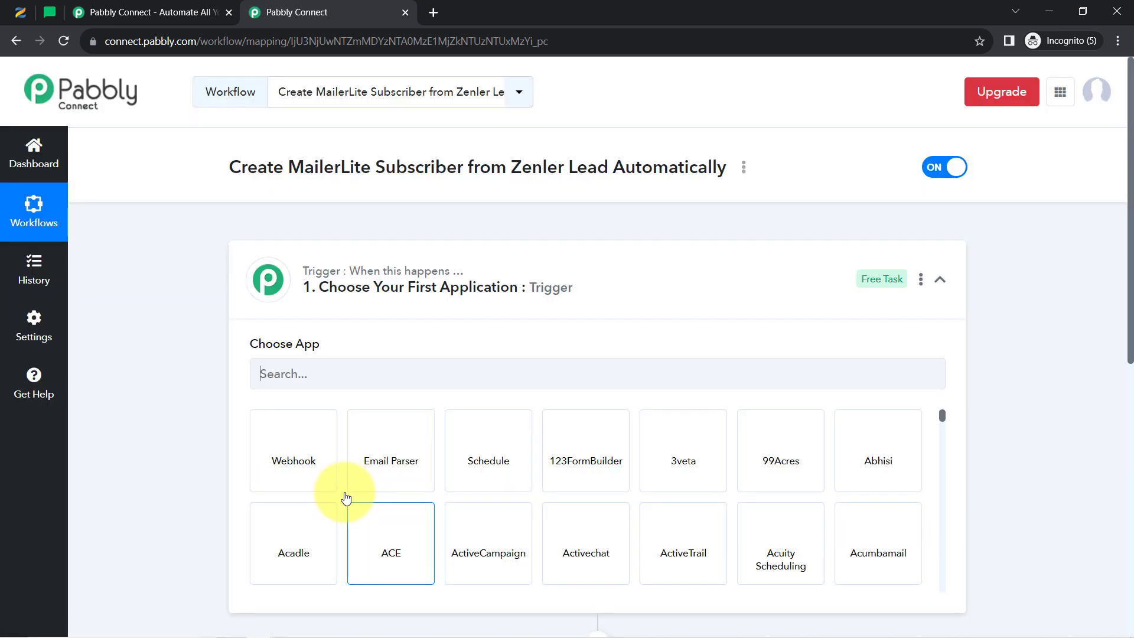
{"action": "left_click", "coordinate": [332, 277]}
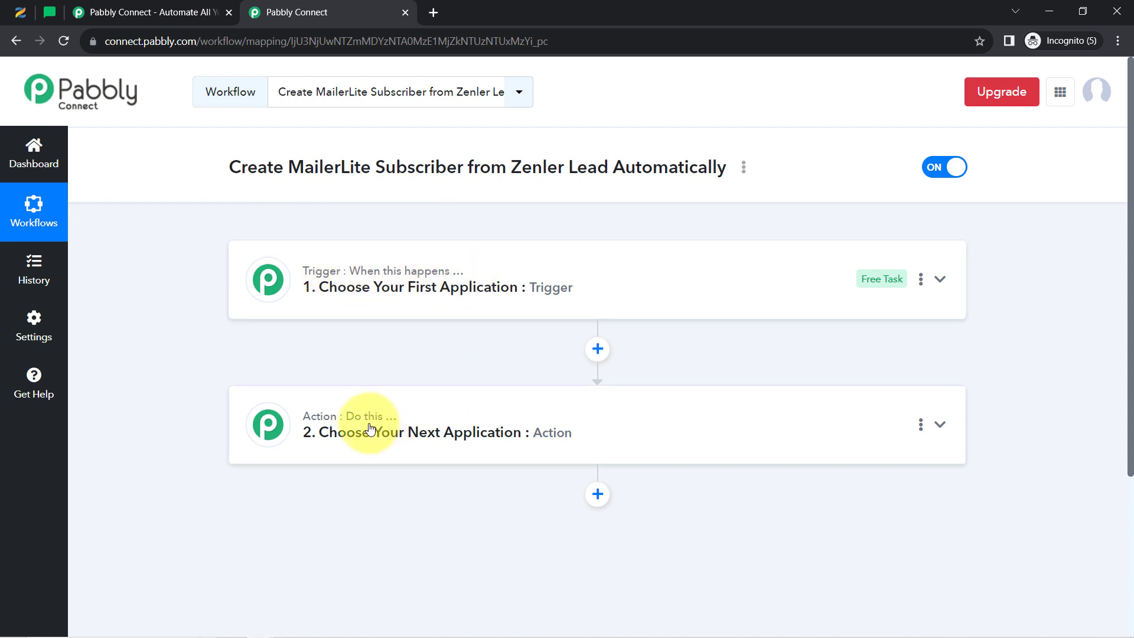
{"action": "mouse_move", "coordinate": [367, 423]}
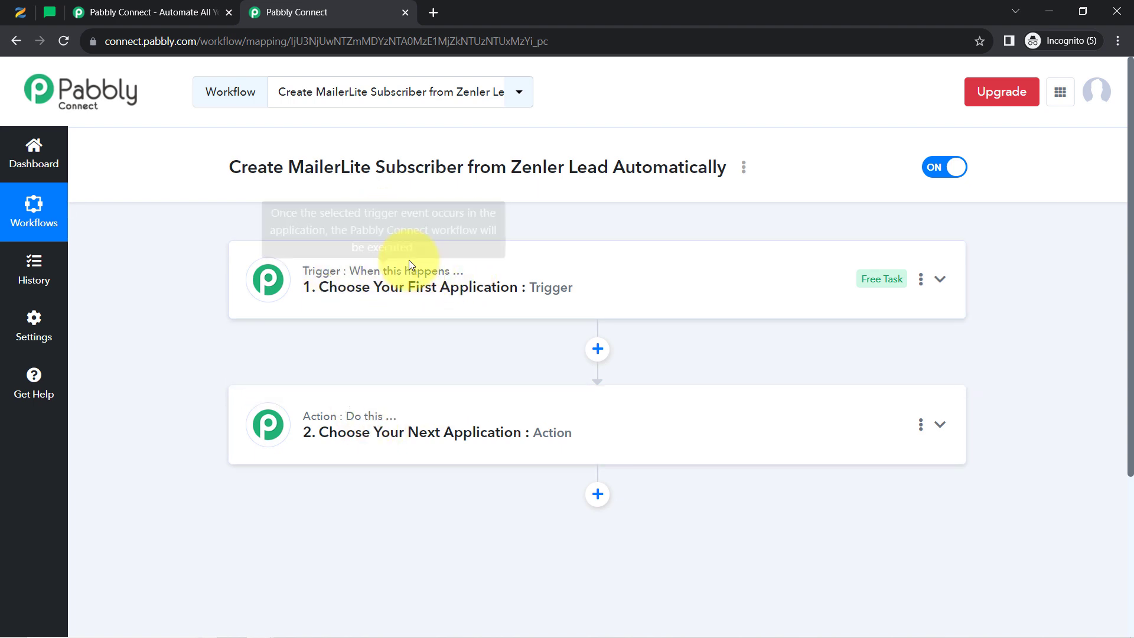
{"action": "mouse_move", "coordinate": [444, 262]}
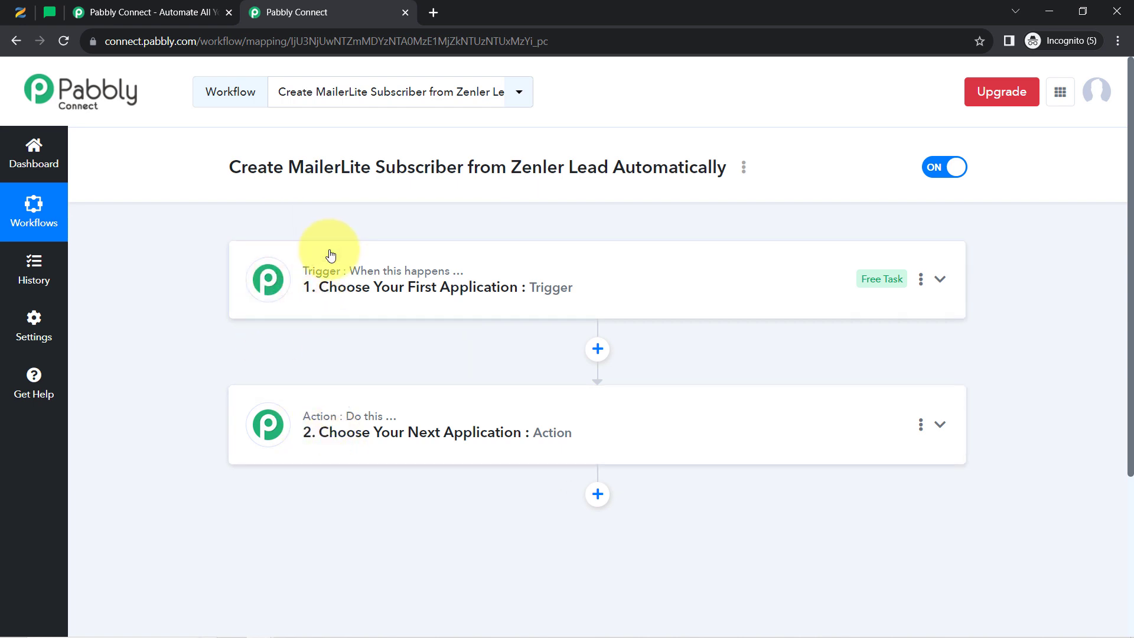
{"action": "mouse_move", "coordinate": [324, 271]}
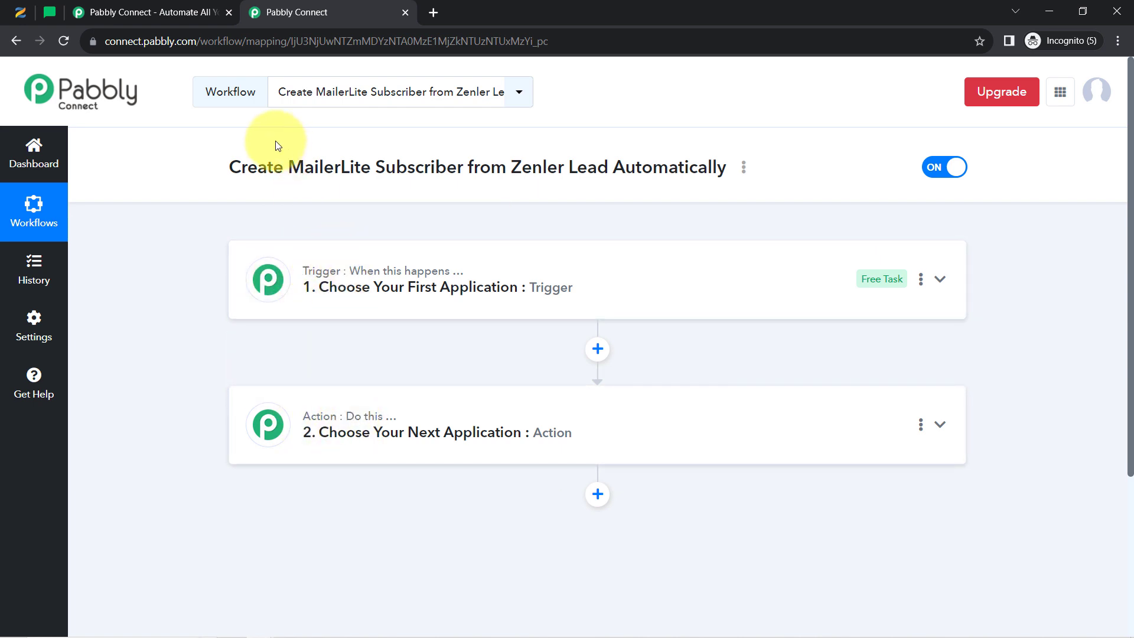
{"action": "left_click_drag", "start_coordinate": [227, 169], "coordinate": [696, 173]}
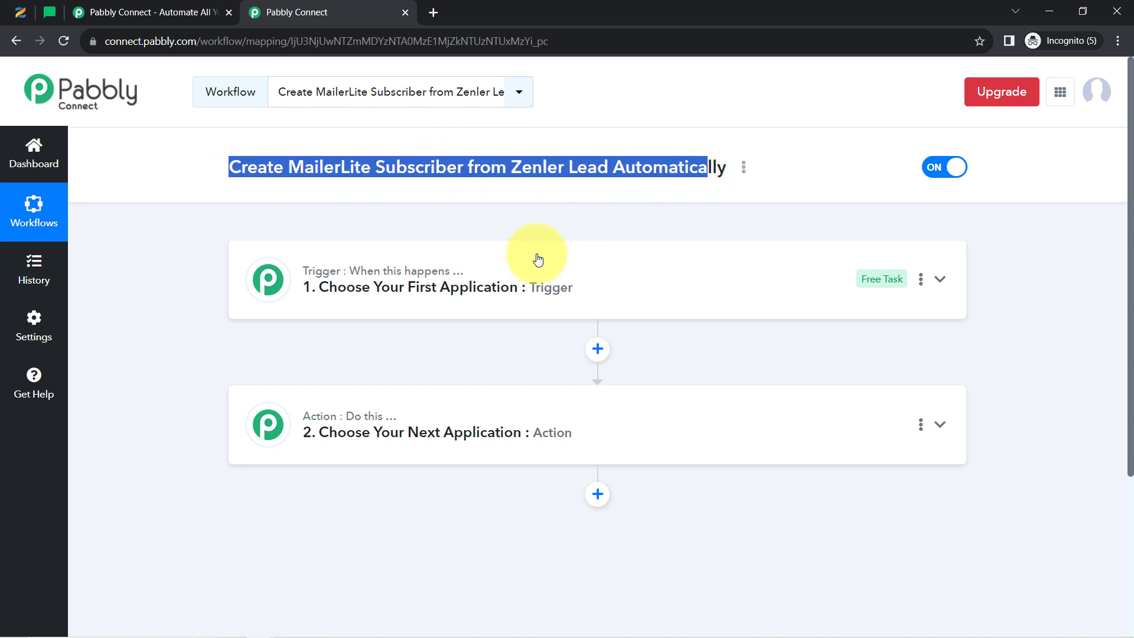
{"action": "left_click", "coordinate": [480, 276]}
Search 'zen' and choose Zenler as the trigger app
{"action": "left_click", "coordinate": [375, 369]}
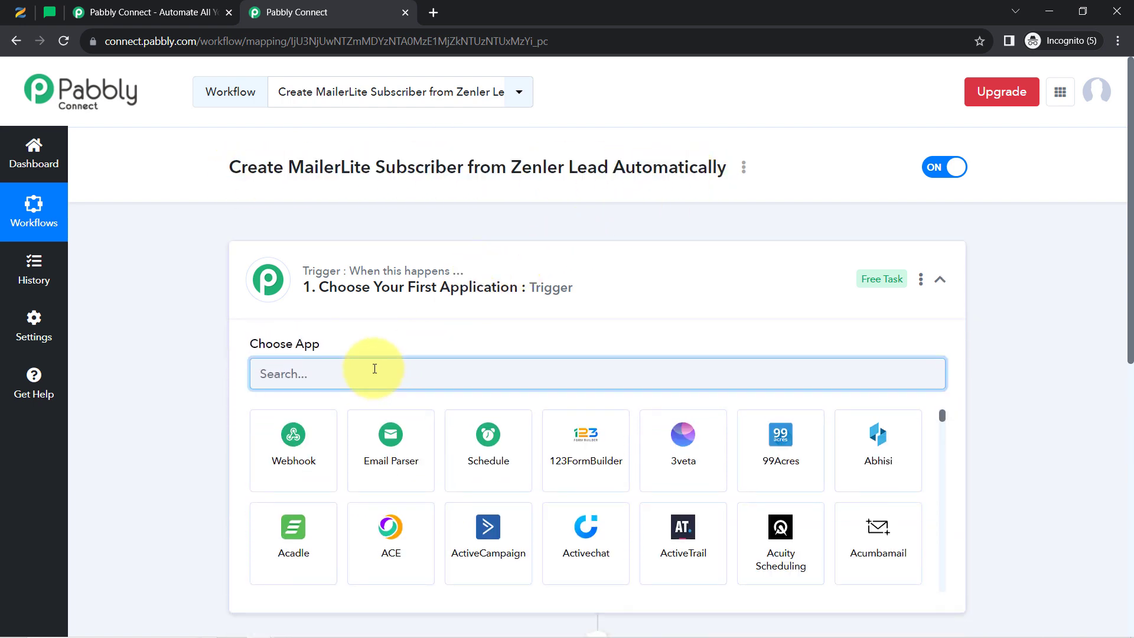
{"action": "type", "text": "zenl"}
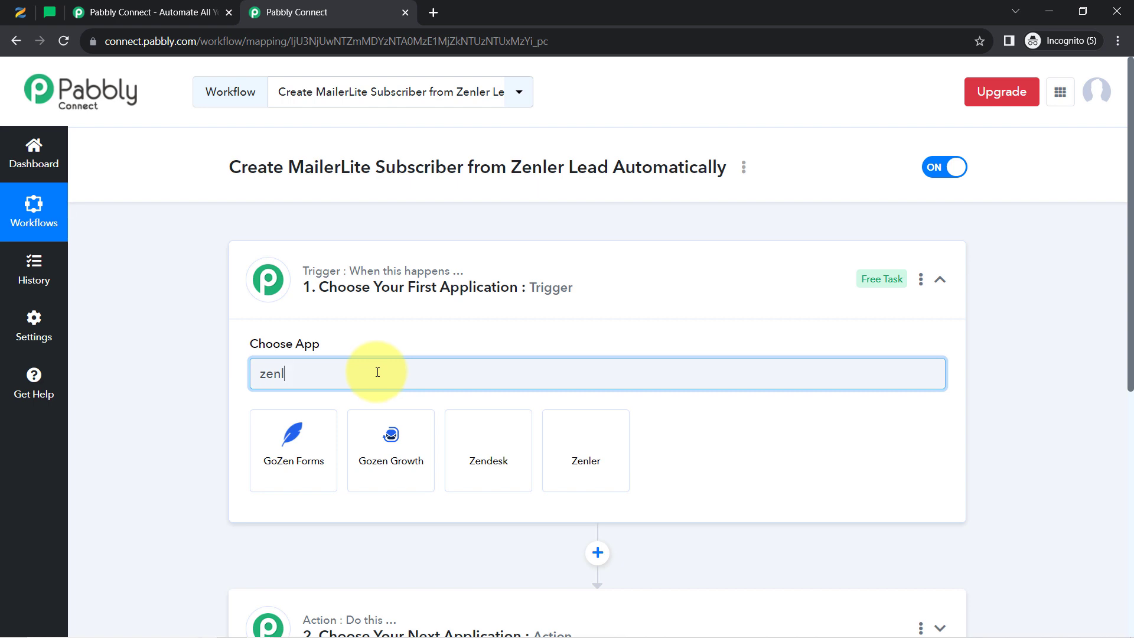
{"action": "left_click", "coordinate": [301, 453]}
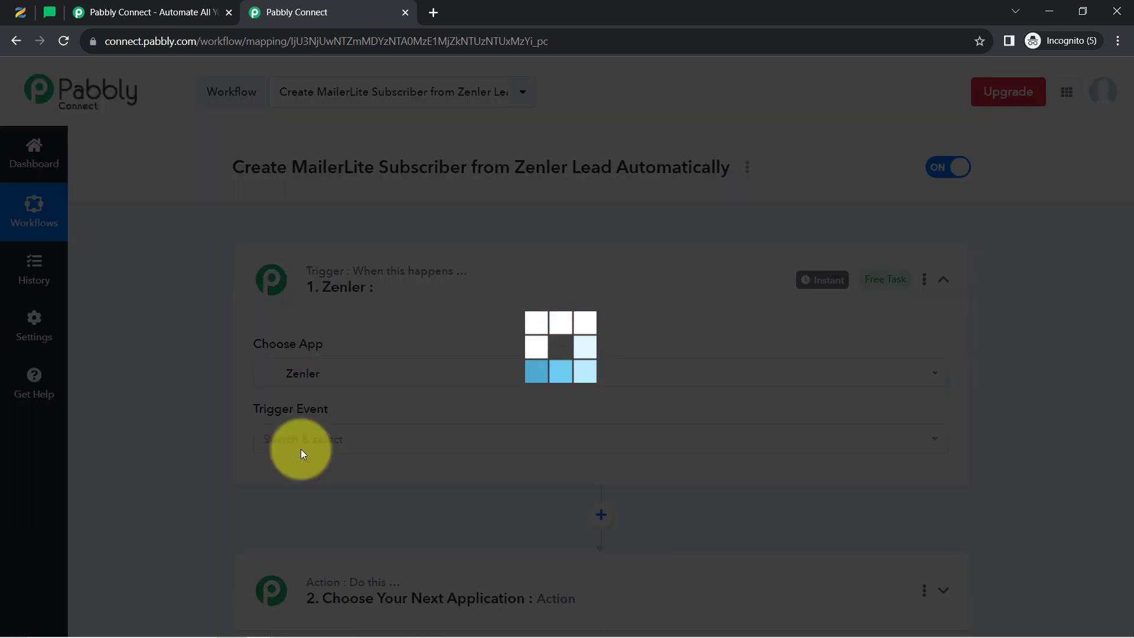
Search 'mailer' in the action step's app chooser and select MailerLite
{"action": "scroll", "coordinate": [371, 290], "scroll_direction": "down", "scroll_amount": 5}
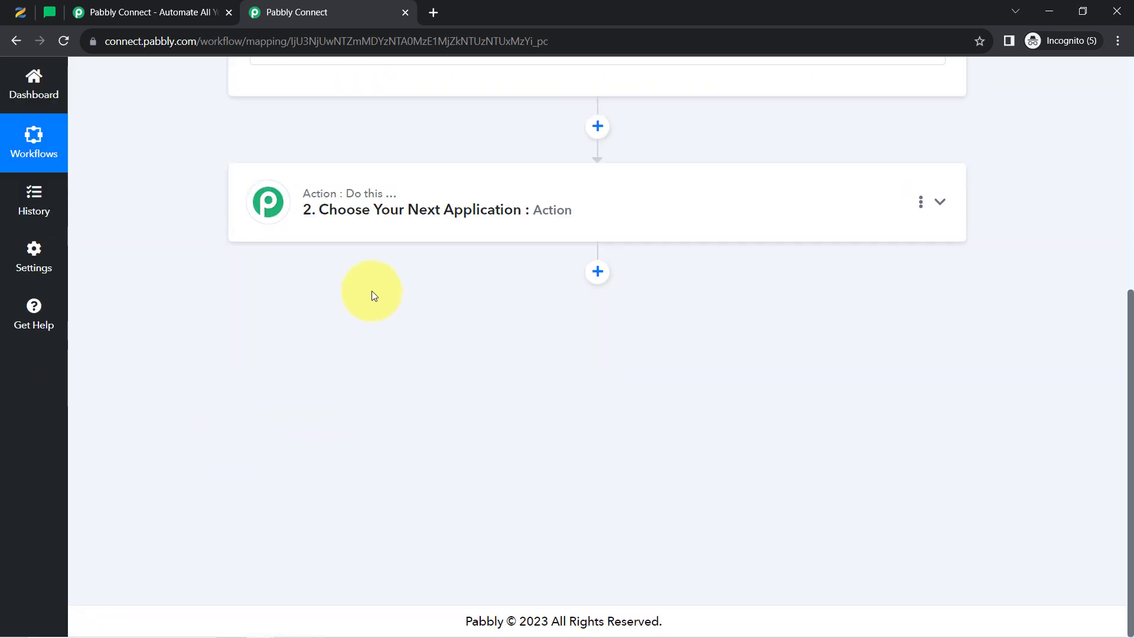
{"action": "left_click", "coordinate": [369, 223]}
{"action": "type", "text": "m"}
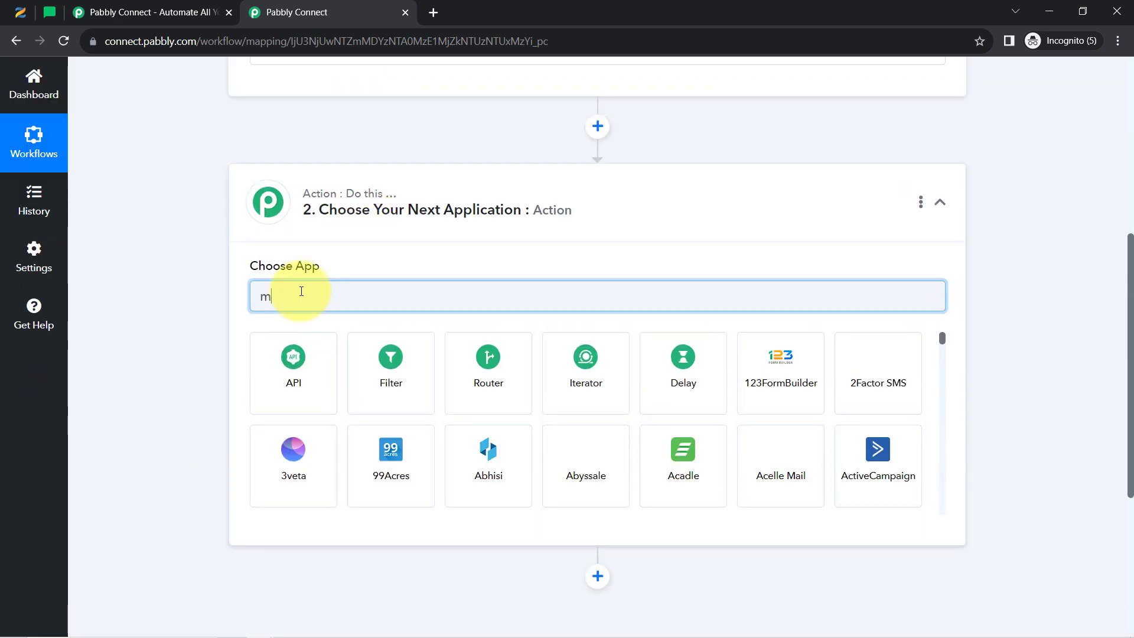
{"action": "type", "text": "aile"}
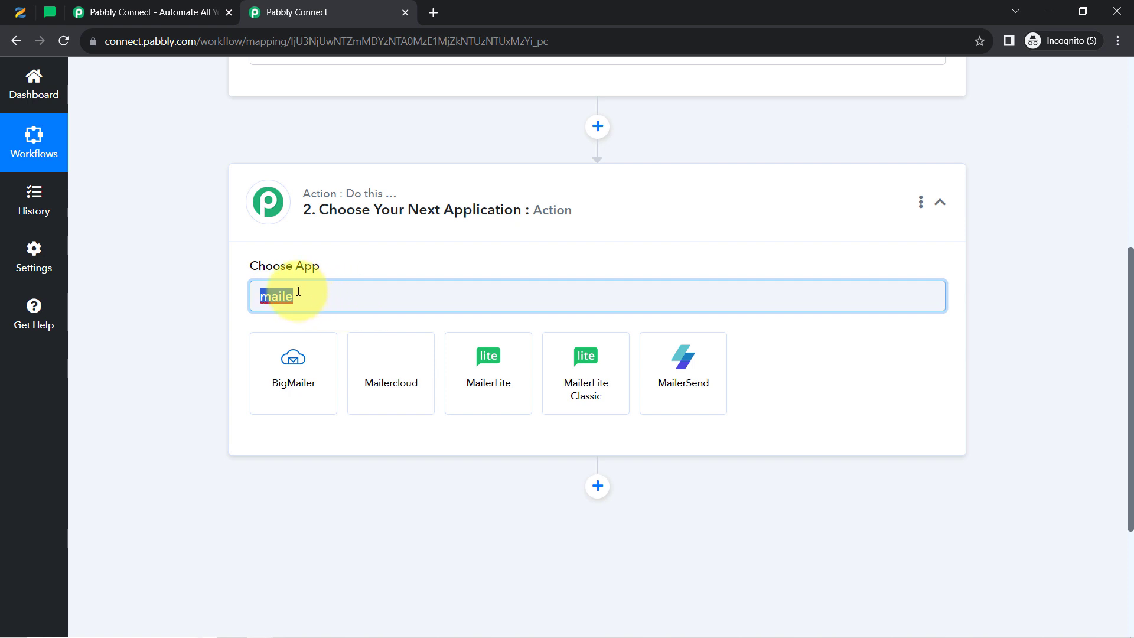
{"action": "type", "text": "mau"}
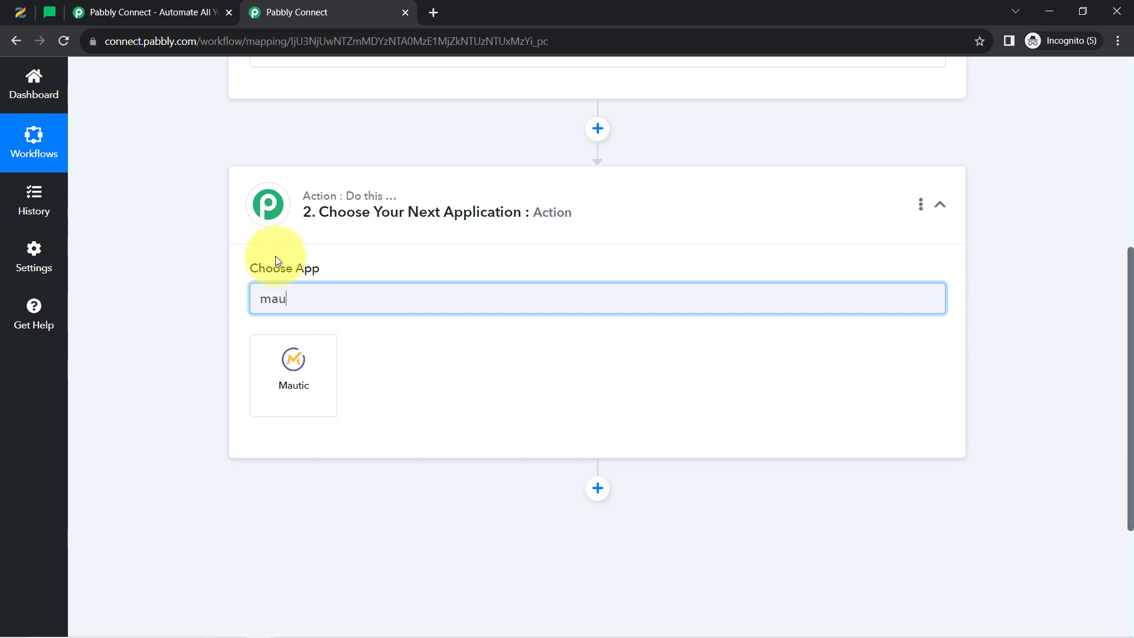
{"action": "key", "text": "BackSpace"}
{"action": "type", "text": "ilc"}
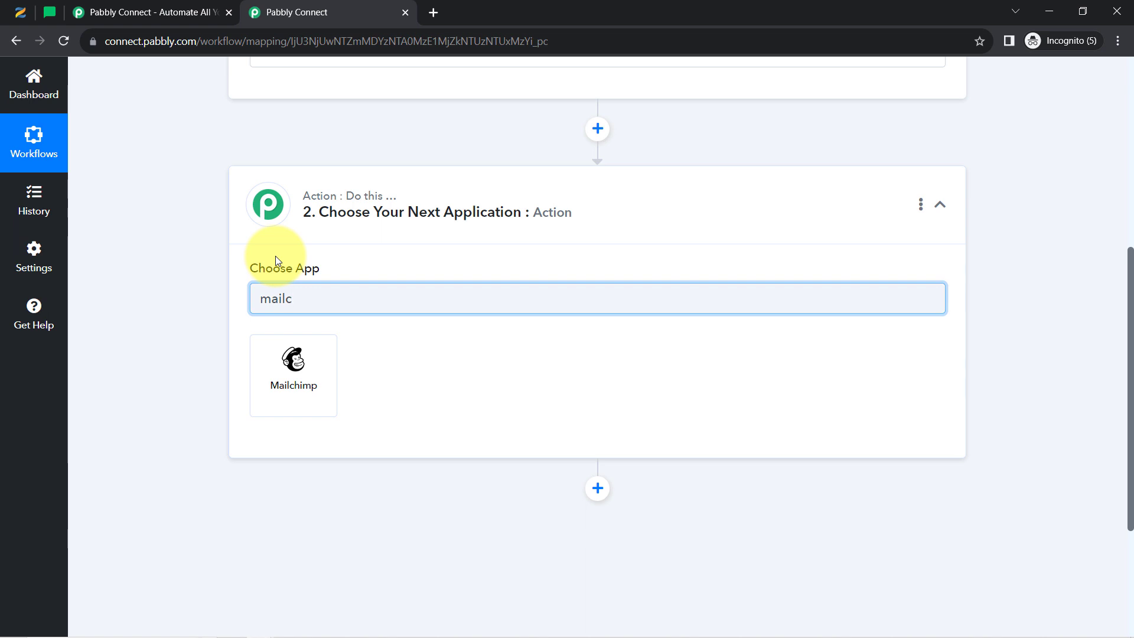
{"action": "key", "text": "BackSpace"}
{"action": "key", "text": "BackSpace"}
{"action": "key", "text": "BackSpace"}
{"action": "key", "text": "BackSpace"}
{"action": "key", "text": "BackSpace"}
{"action": "type", "text": "active"}
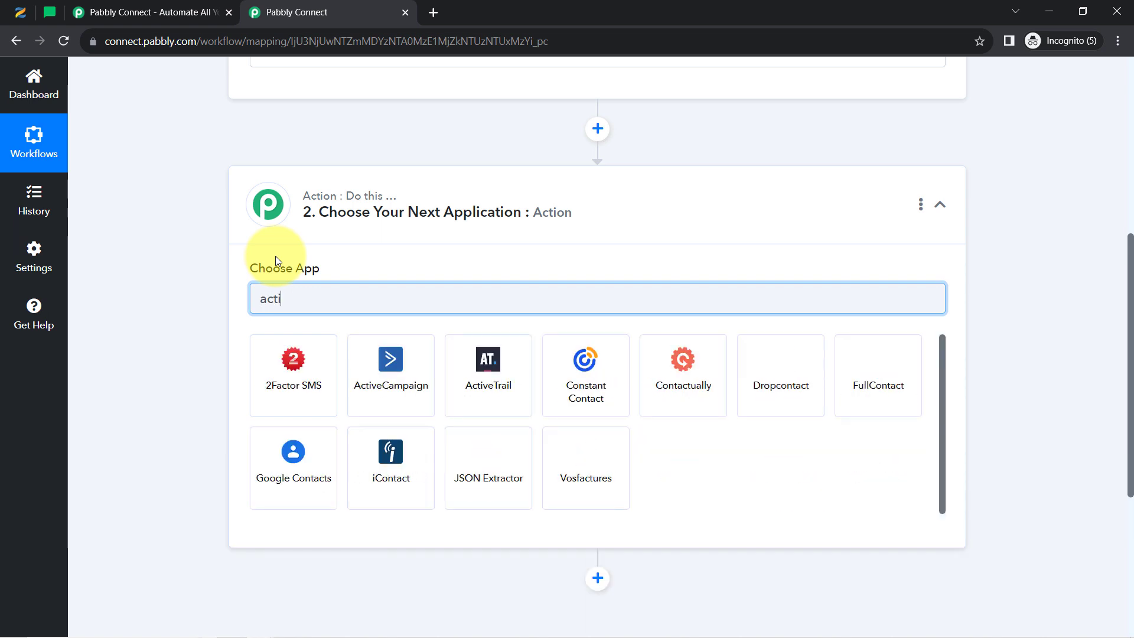
{"action": "key", "text": "BackSpace"}
{"action": "key", "text": "BackSpace"}
{"action": "key", "text": "BackSpace"}
{"action": "key", "text": "BackSpace"}
{"action": "key", "text": "BackSpace"}
{"action": "key", "text": "BackSpace"}
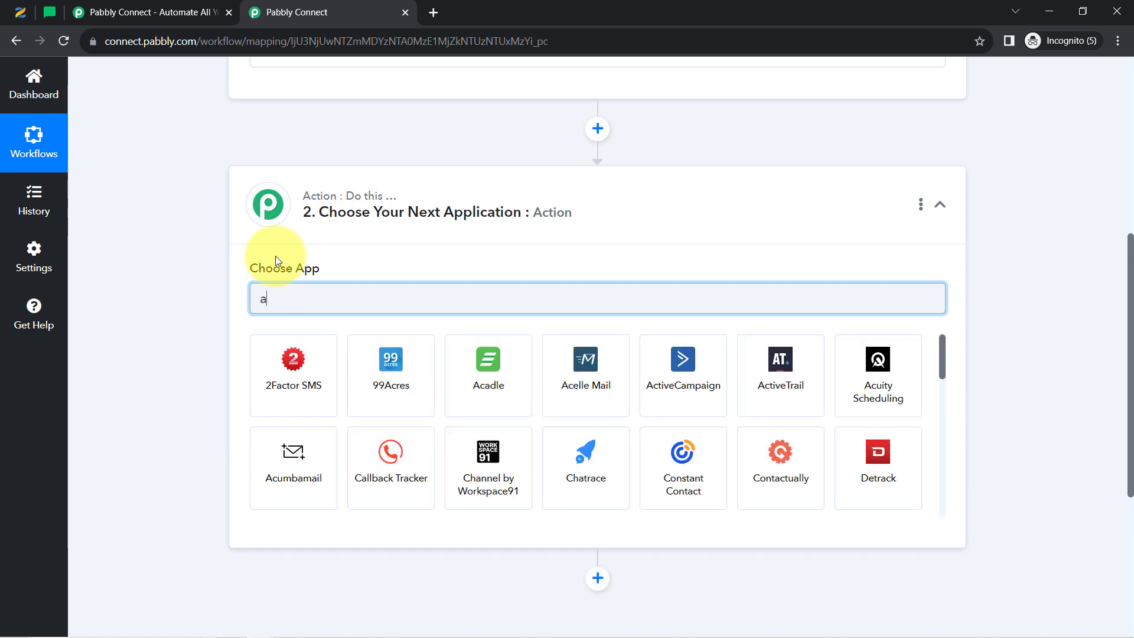
{"action": "type", "text": "ma"}
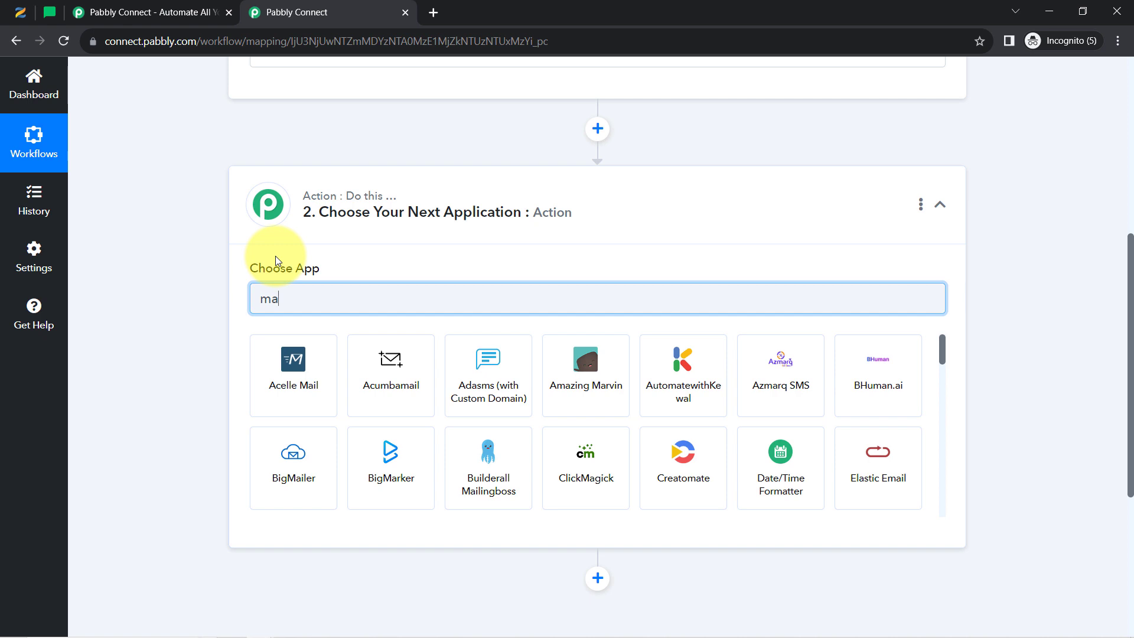
{"action": "type", "text": "iler"}
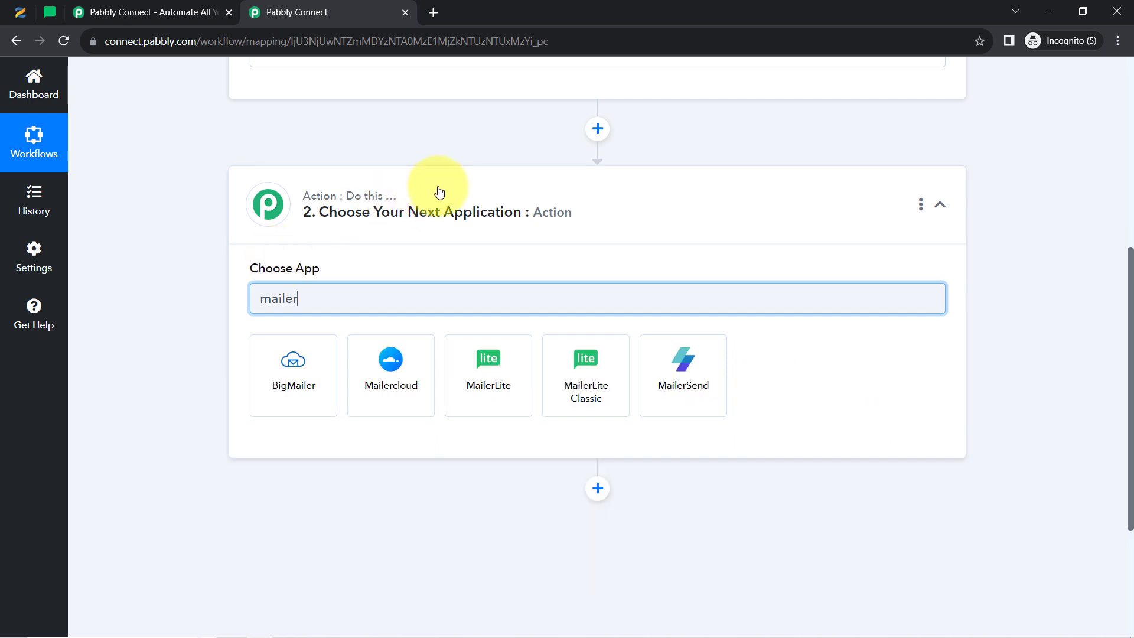
{"action": "left_click", "coordinate": [485, 395]}
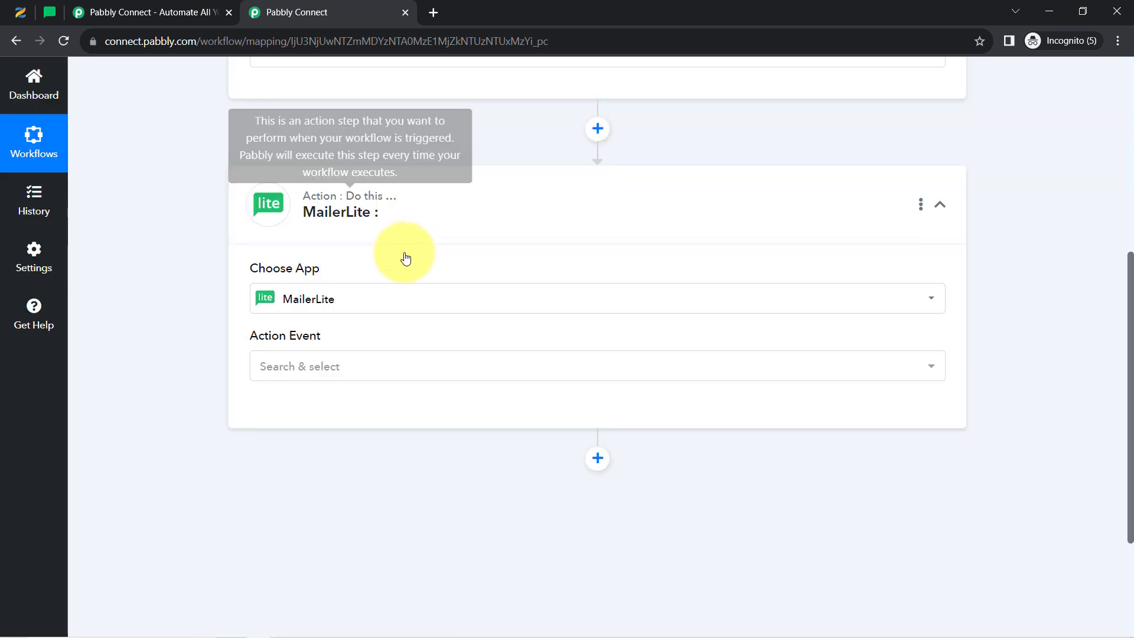
Set the Zenler Trigger Event to New Lead and begin connecting the Zenler account
{"action": "scroll", "coordinate": [346, 286], "scroll_direction": "up", "scroll_amount": 3}
{"action": "scroll", "coordinate": [346, 286], "scroll_direction": "up", "scroll_amount": 3}
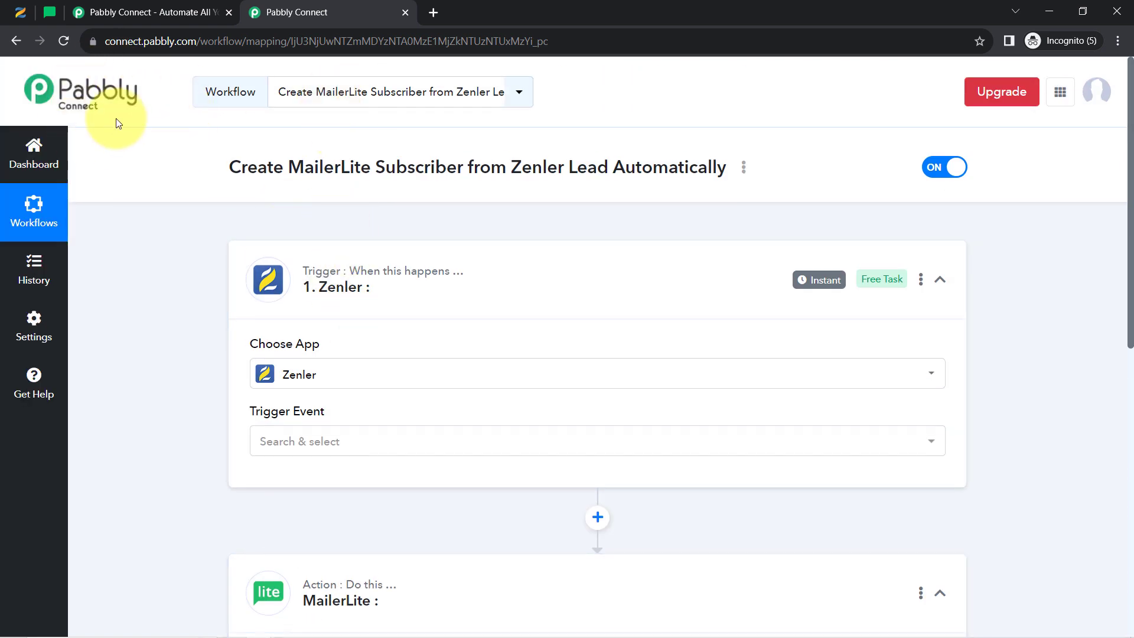
{"action": "mouse_move", "coordinate": [367, 282]}
{"action": "scroll", "coordinate": [323, 281], "scroll_direction": "down", "scroll_amount": 1}
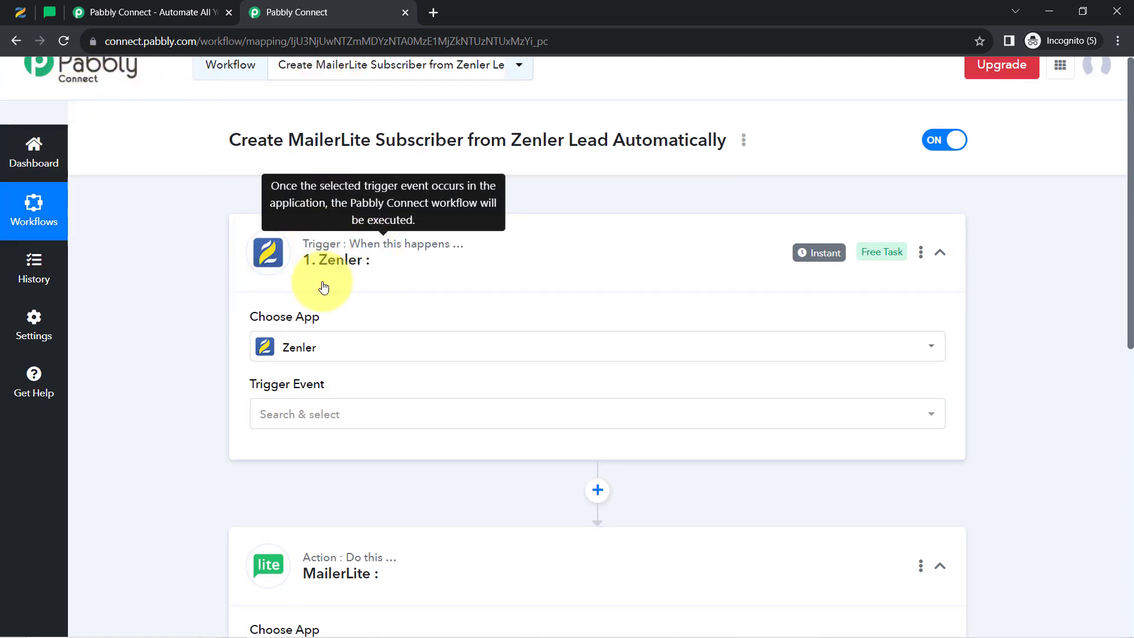
{"action": "left_click", "coordinate": [303, 378]}
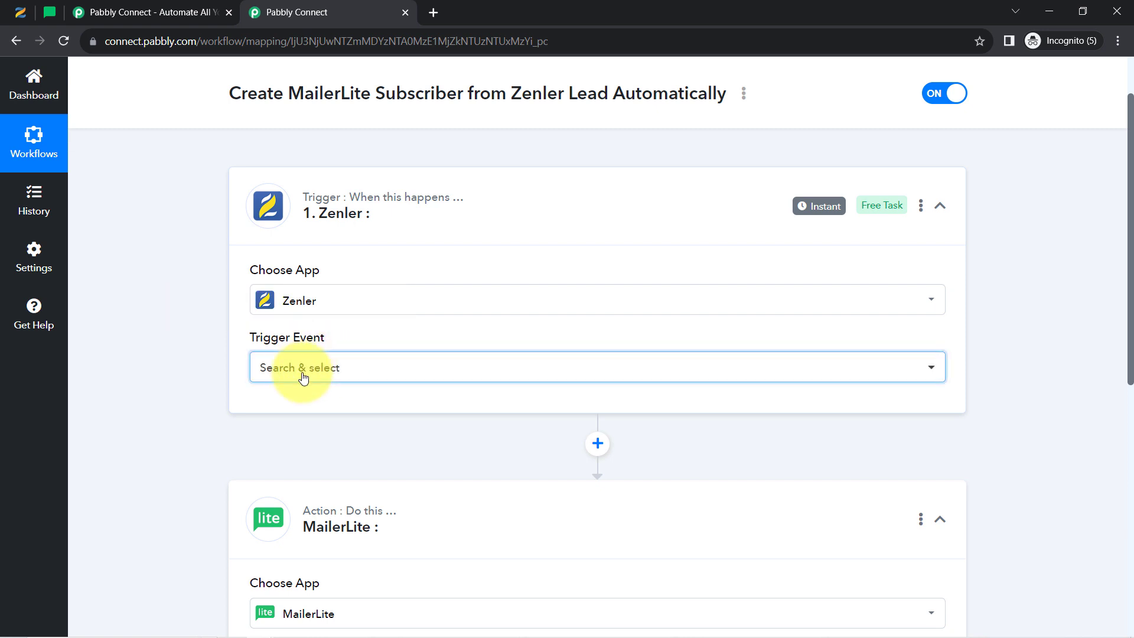
{"action": "scroll", "coordinate": [303, 384], "scroll_direction": "down", "scroll_amount": 4}
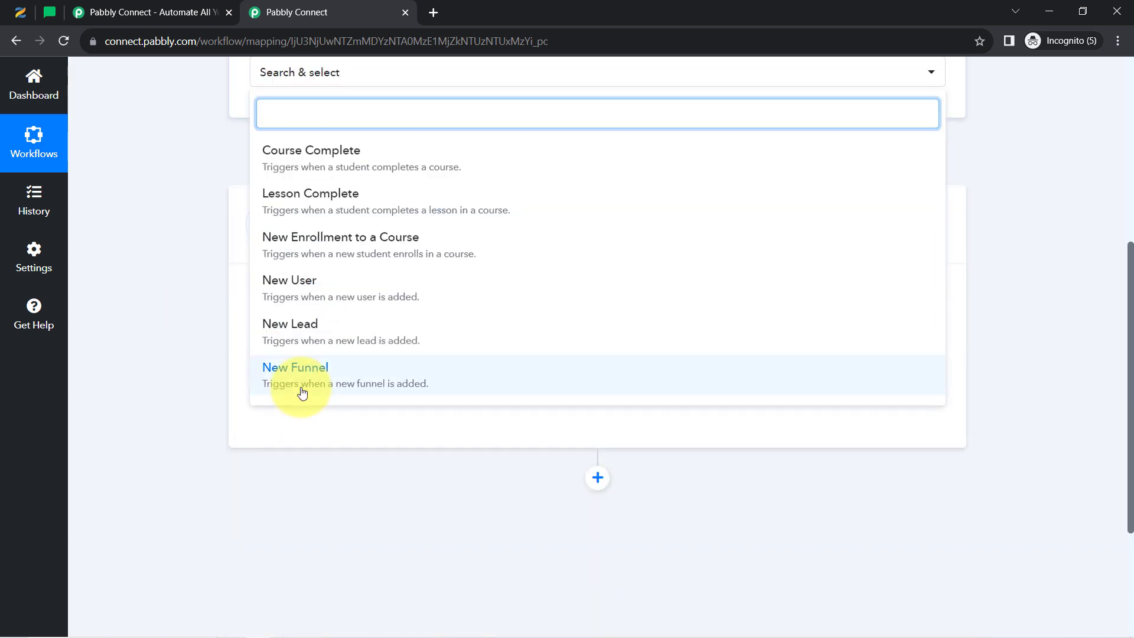
{"action": "scroll", "coordinate": [295, 390], "scroll_direction": "up", "scroll_amount": 3}
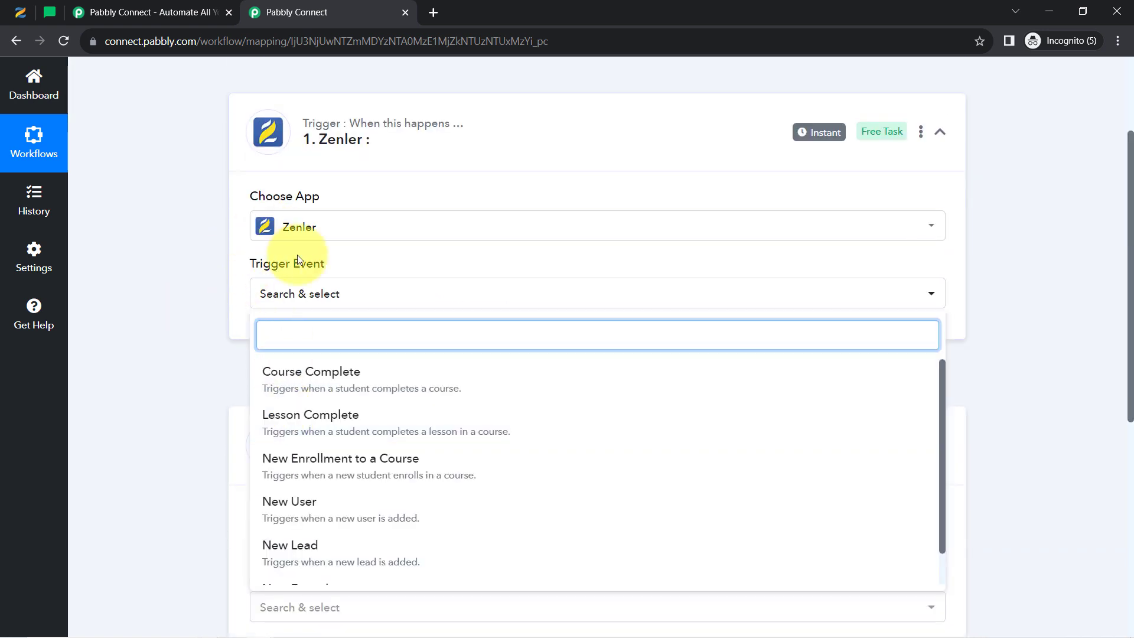
{"action": "scroll", "coordinate": [201, 375], "scroll_direction": "down", "scroll_amount": 1}
{"action": "scroll", "coordinate": [201, 374], "scroll_direction": "down", "scroll_amount": 2}
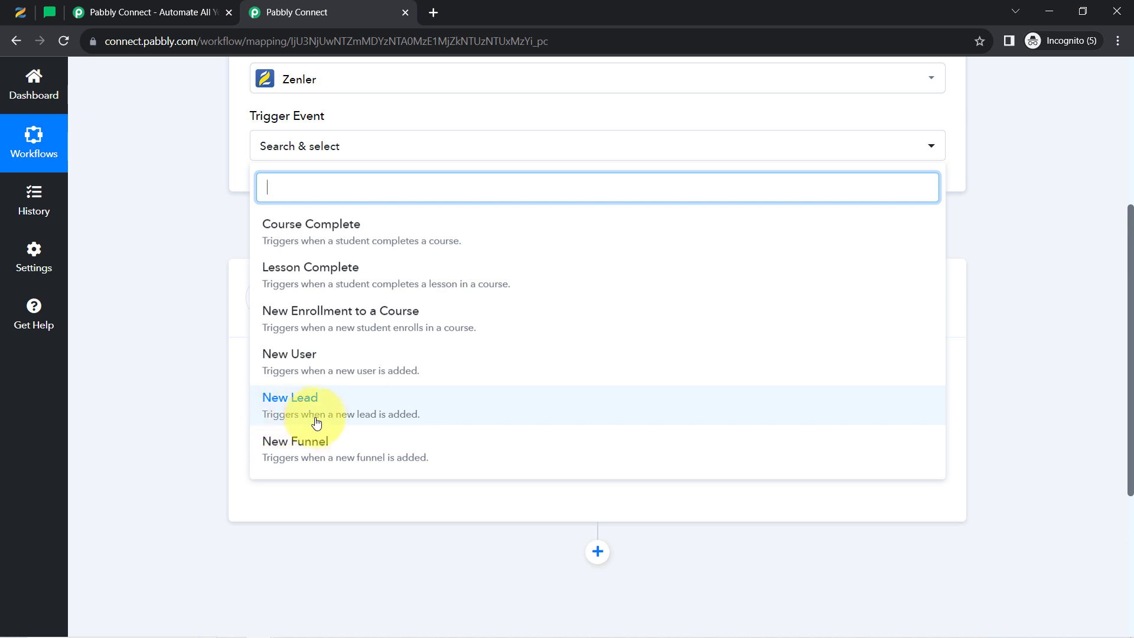
{"action": "left_click", "coordinate": [385, 417]}
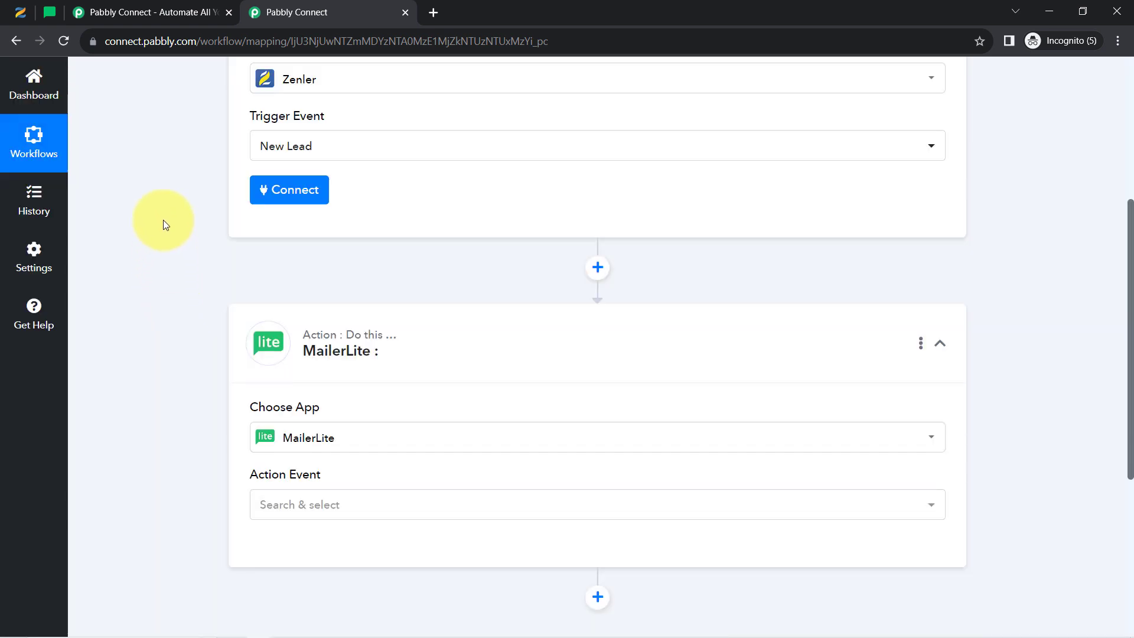
{"action": "scroll", "coordinate": [177, 240], "scroll_direction": "up", "scroll_amount": 3}
{"action": "left_click", "coordinate": [283, 342]}
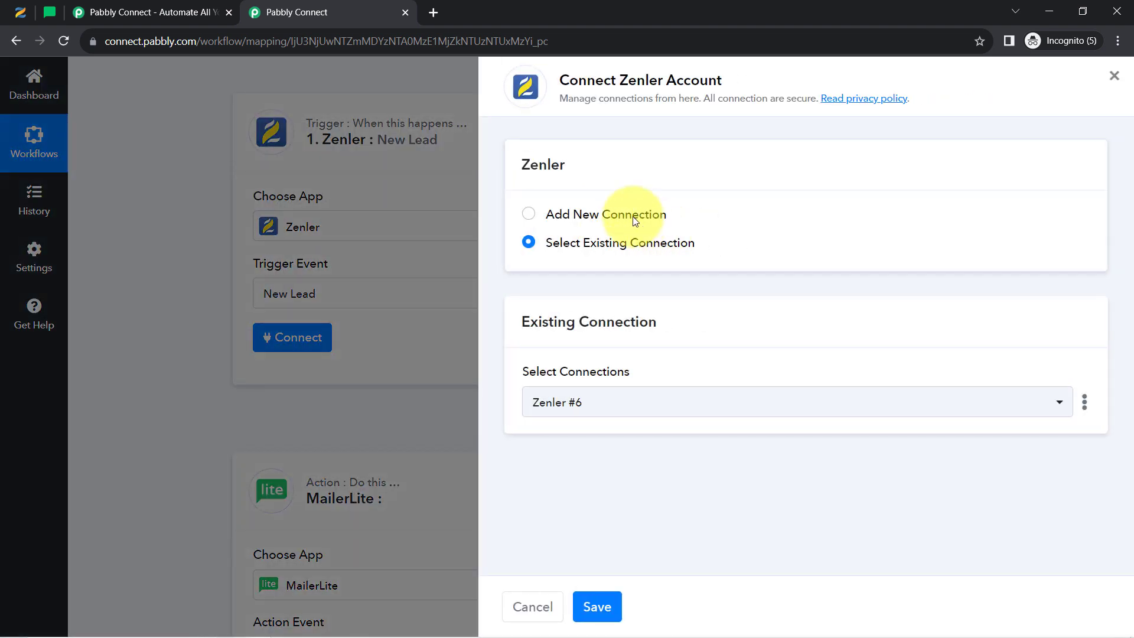
Add a new Zenler connection named Zenler #7, then switch to the Zenler admin Funnels page
{"action": "left_click", "coordinate": [635, 218]}
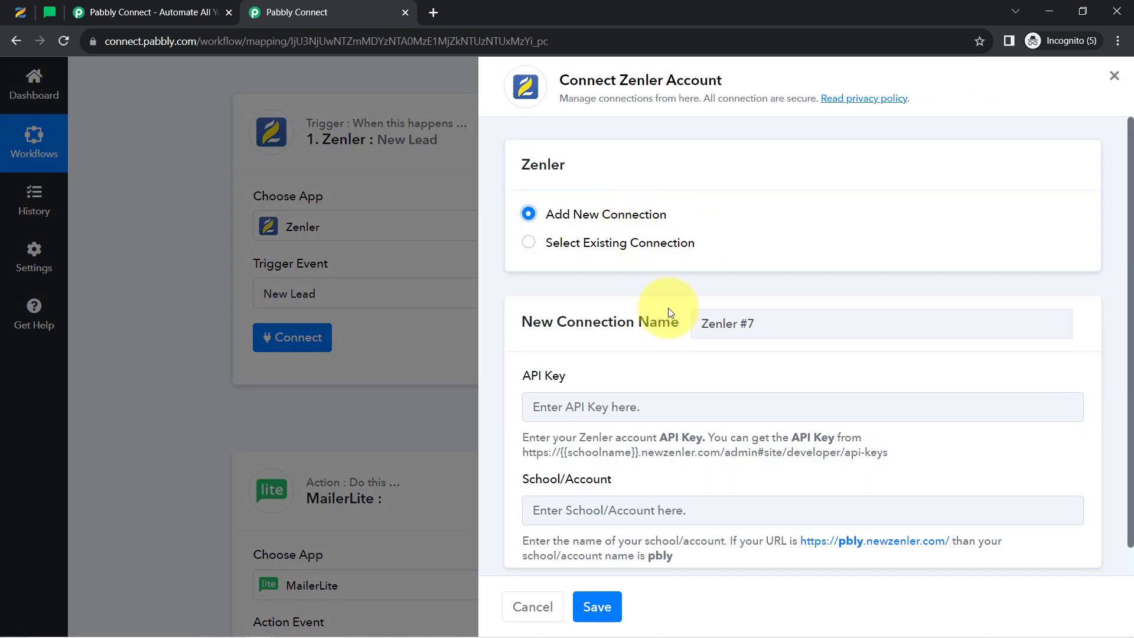
{"action": "left_click_drag", "start_coordinate": [530, 374], "coordinate": [571, 377]}
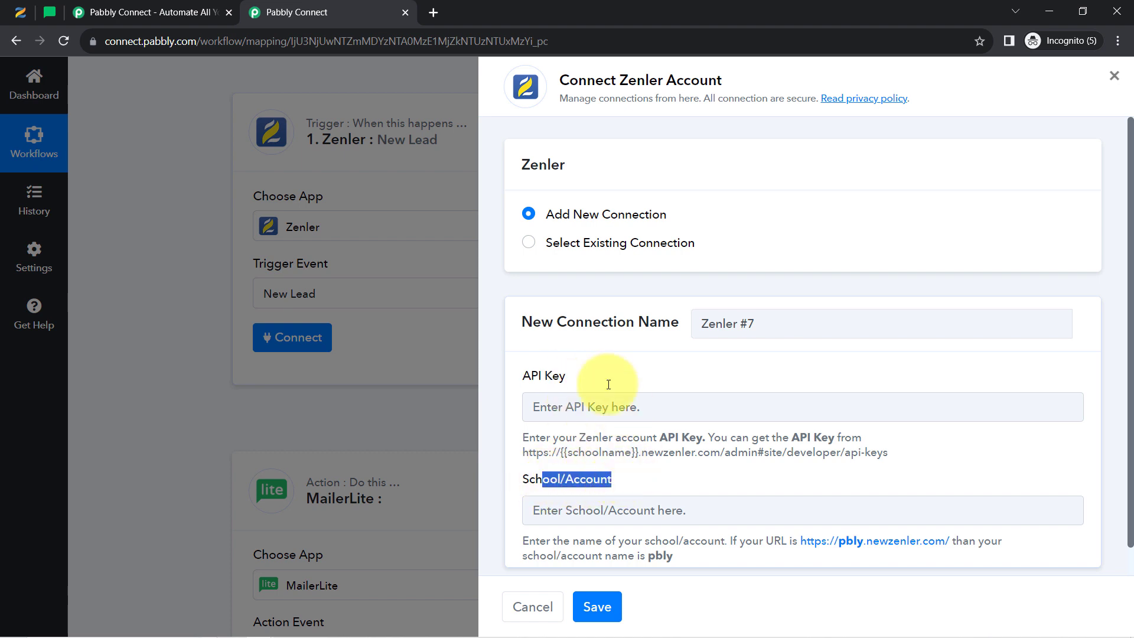
{"action": "left_click", "coordinate": [13, 16]}
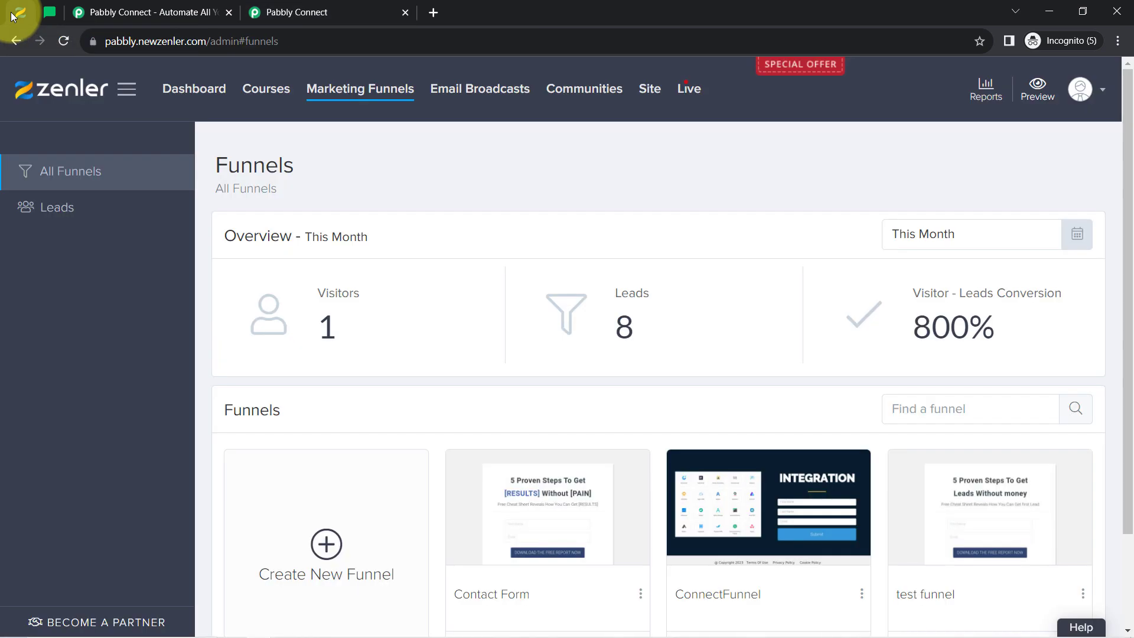
Read the school name from the newzenler.com address, then return to enter it in the connection form
{"action": "left_click", "coordinate": [115, 41]}
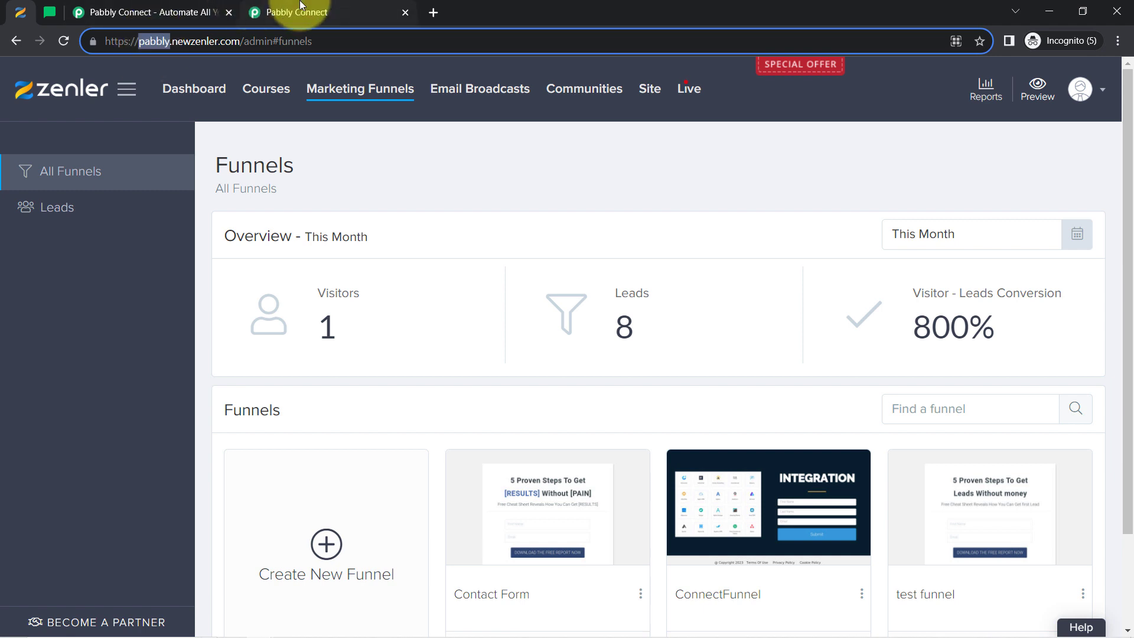
{"action": "left_click", "coordinate": [318, 12]}
{"action": "left_click", "coordinate": [603, 510]}
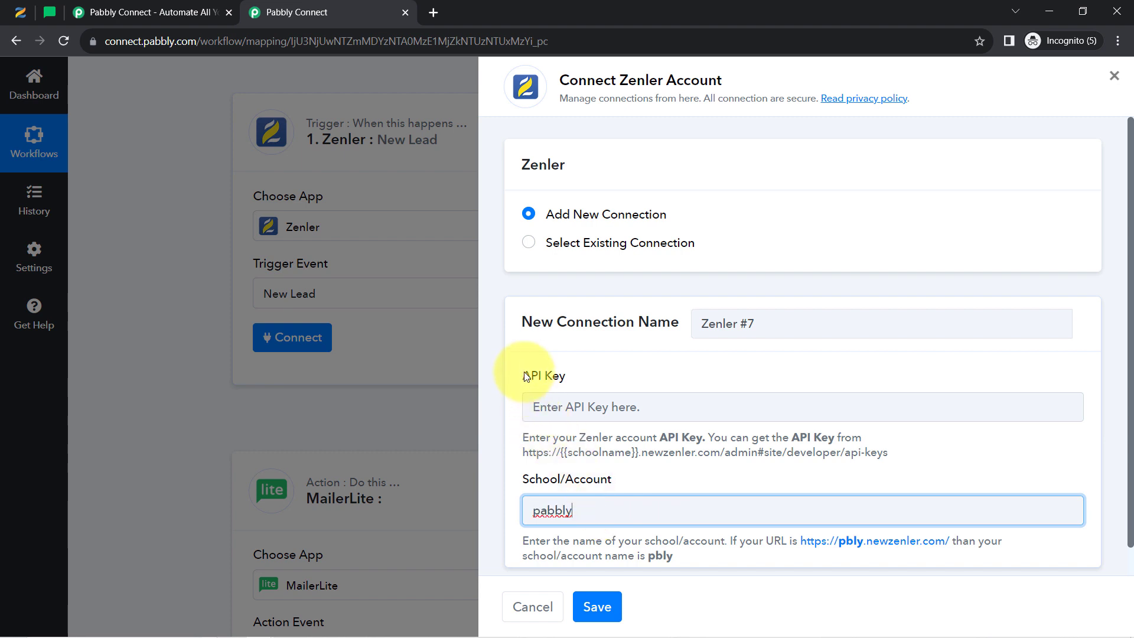
Enter 'pabbly' as the School/Account, note the API key page path, and return to Zenler
{"action": "left_click_drag", "start_coordinate": [523, 376], "coordinate": [579, 383]}
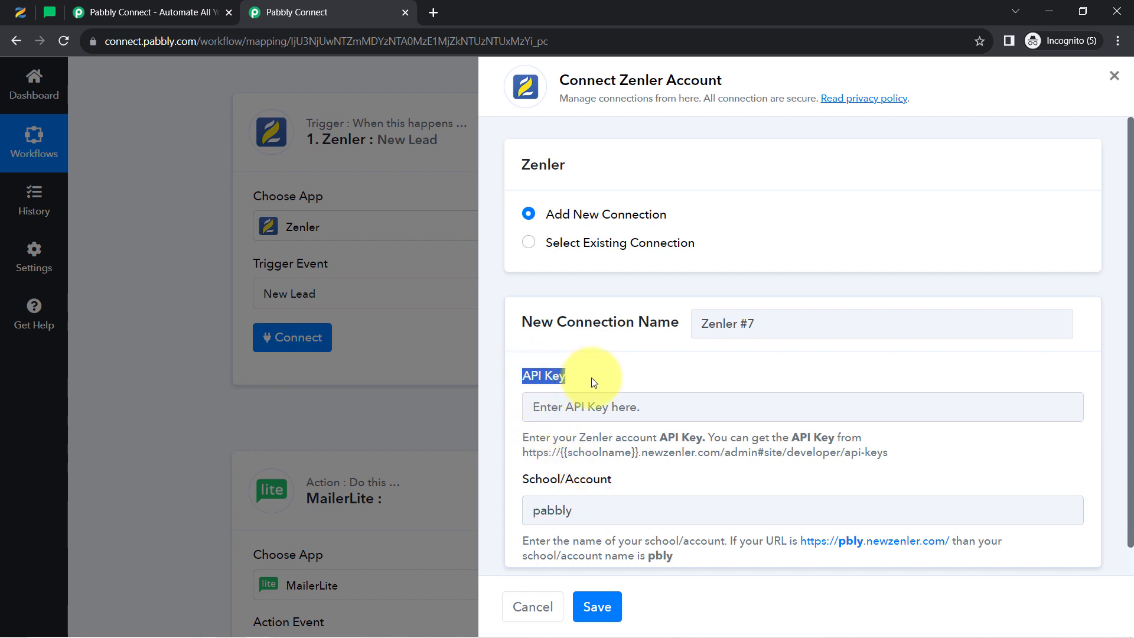
{"action": "left_click_drag", "start_coordinate": [782, 452], "coordinate": [889, 453]}
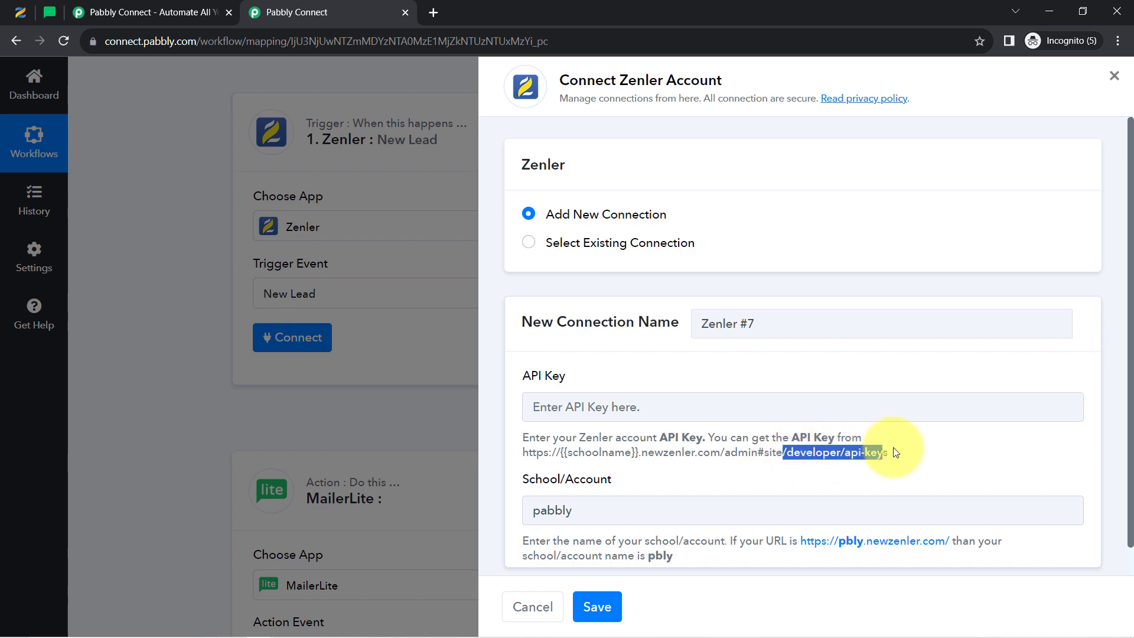
{"action": "left_click", "coordinate": [20, 12]}
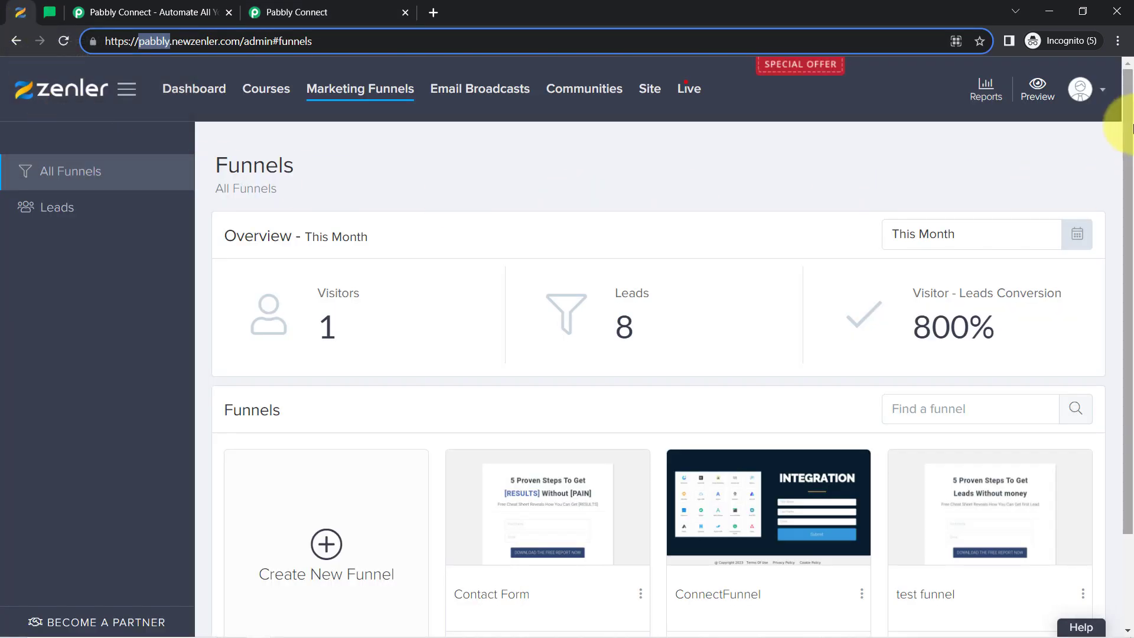
Copy the account's key from Zenler's Settings > Developers > API Key page
{"action": "left_click", "coordinate": [1082, 98]}
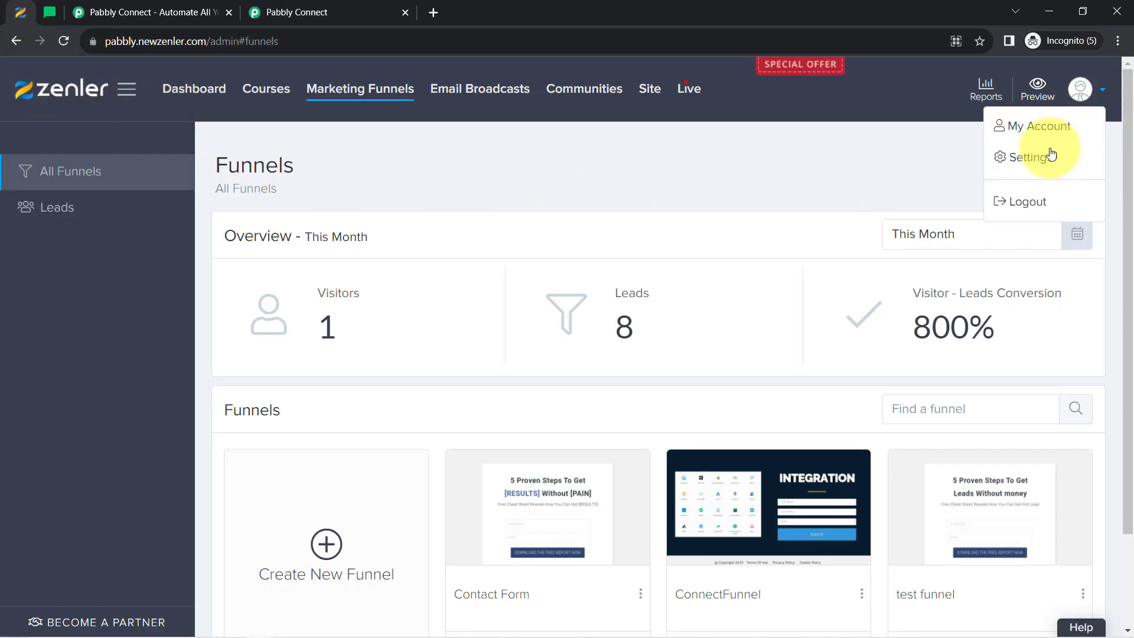
{"action": "left_click", "coordinate": [1034, 164]}
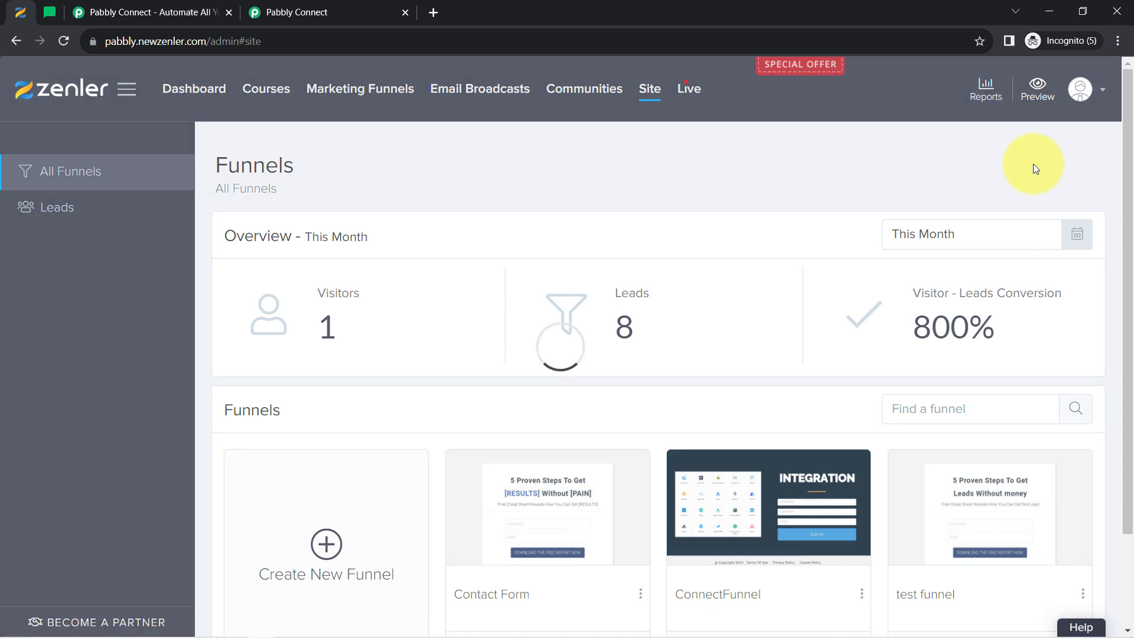
{"action": "scroll", "coordinate": [104, 413], "scroll_direction": "down", "scroll_amount": 7}
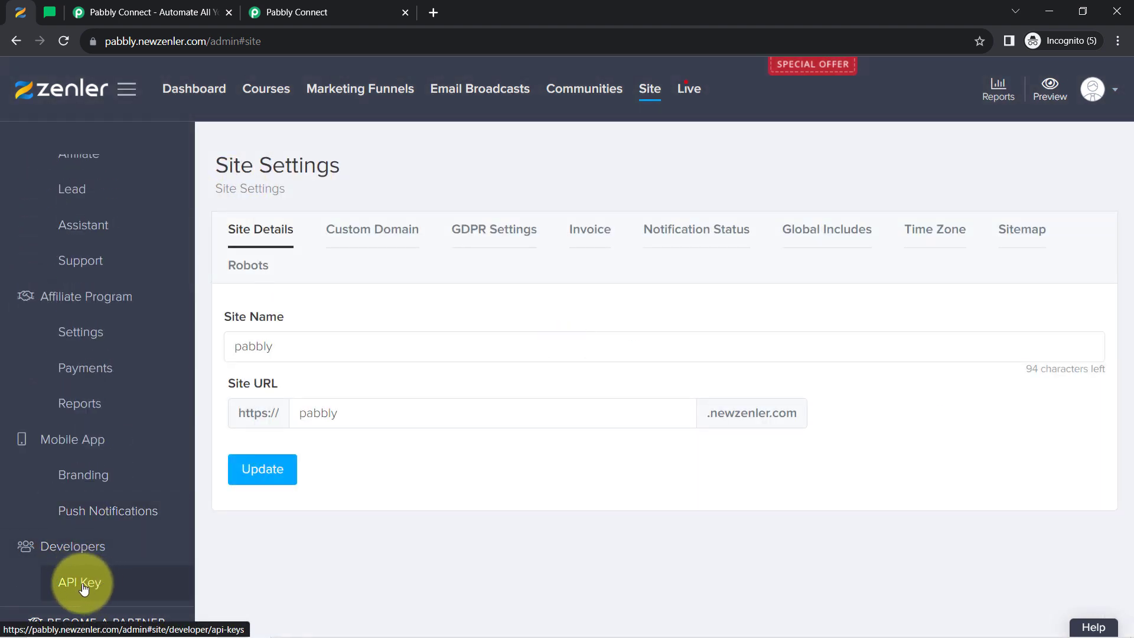
{"action": "left_click", "coordinate": [88, 586]}
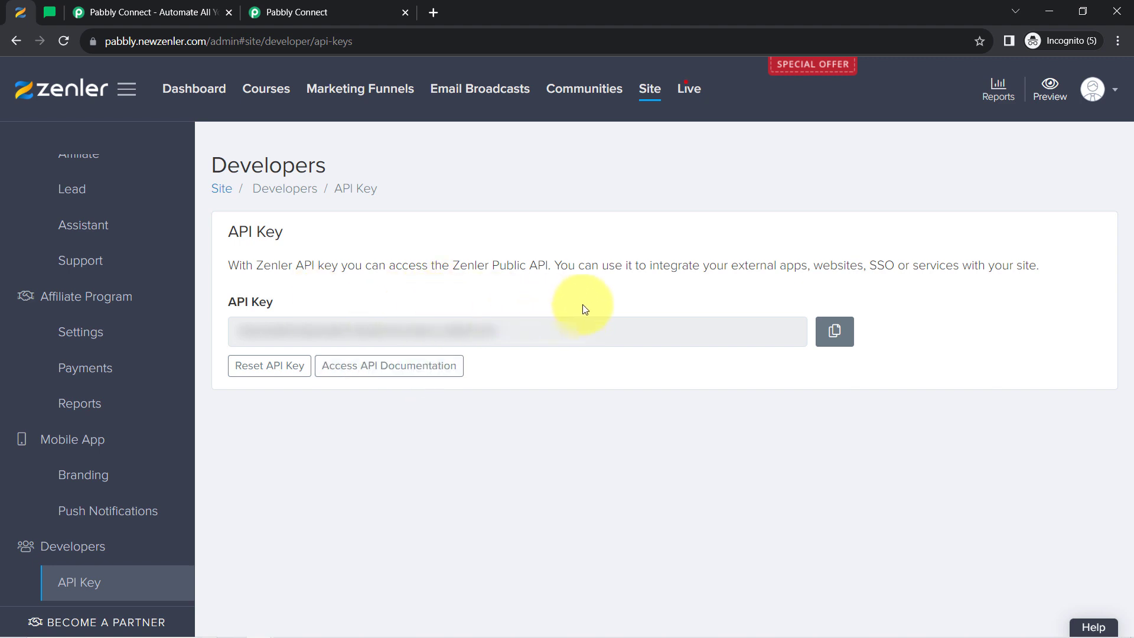
{"action": "left_click", "coordinate": [837, 344]}
Paste the copied Zenler API key into the Zenler #7 connection and save it
{"action": "left_click", "coordinate": [322, 12]}
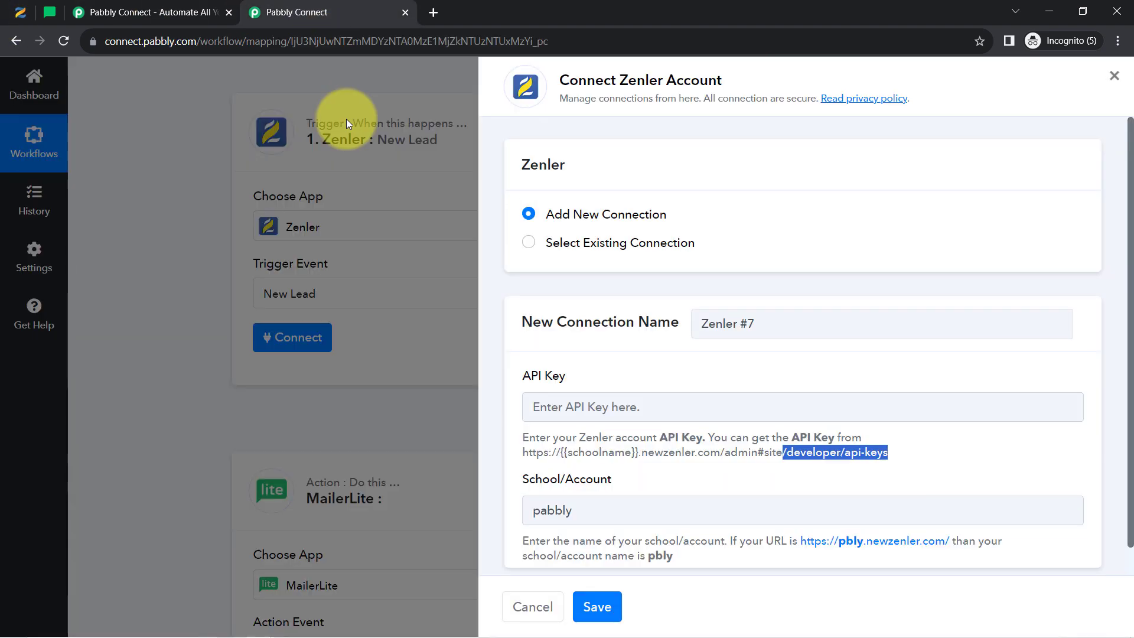
{"action": "left_click", "coordinate": [568, 406]}
{"action": "key", "text": "ctrl+v"}
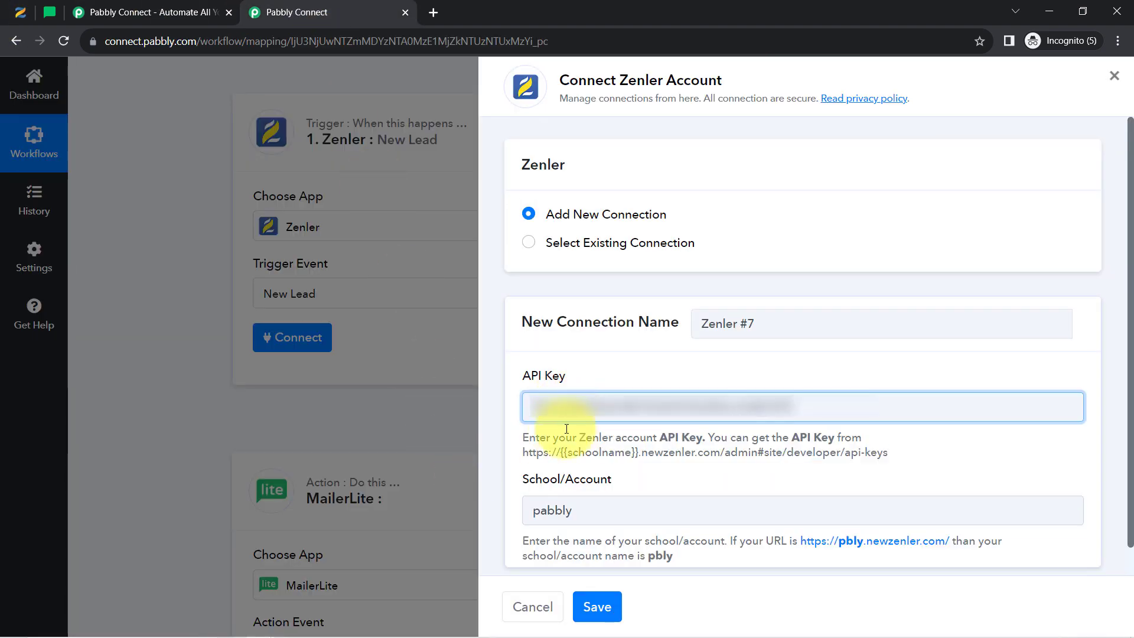
{"action": "left_click", "coordinate": [595, 606]}
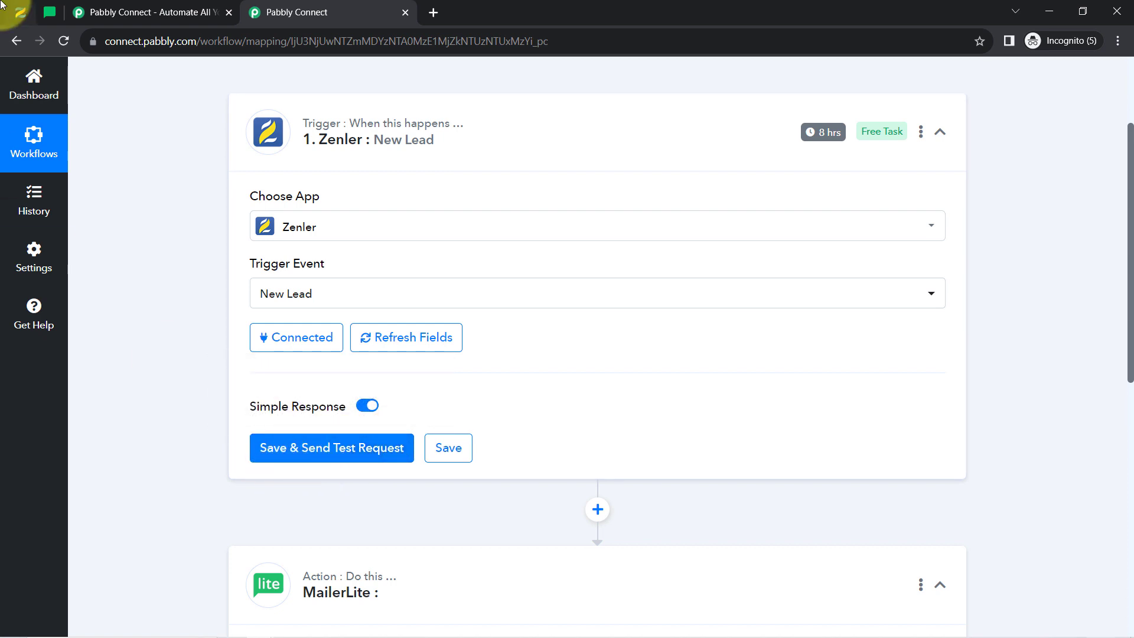
{"action": "left_click", "coordinate": [20, 11]}
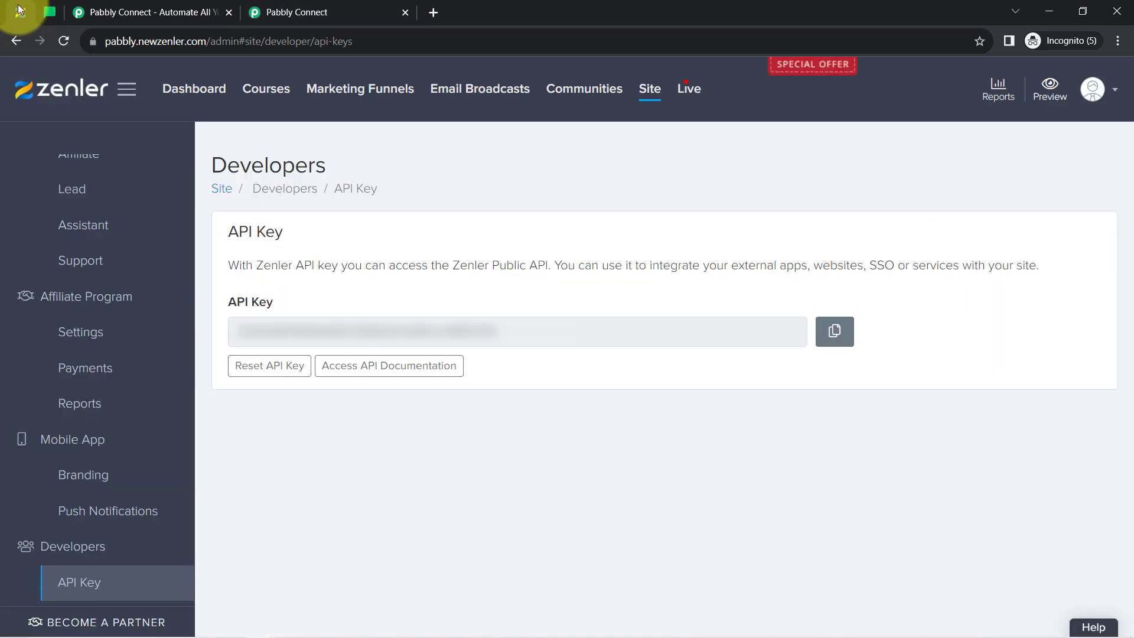
Copy ConnectFunnel's public URL from its Funnel Details page and open a new browser tab
{"action": "left_click", "coordinate": [363, 90]}
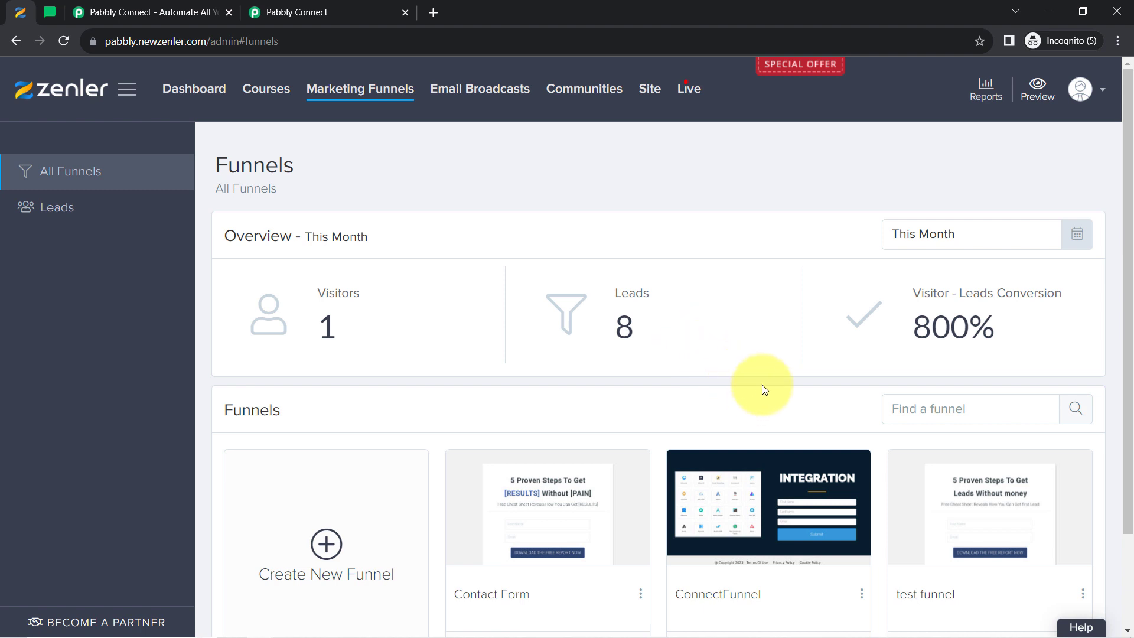
{"action": "scroll", "coordinate": [762, 385], "scroll_direction": "down", "scroll_amount": 2}
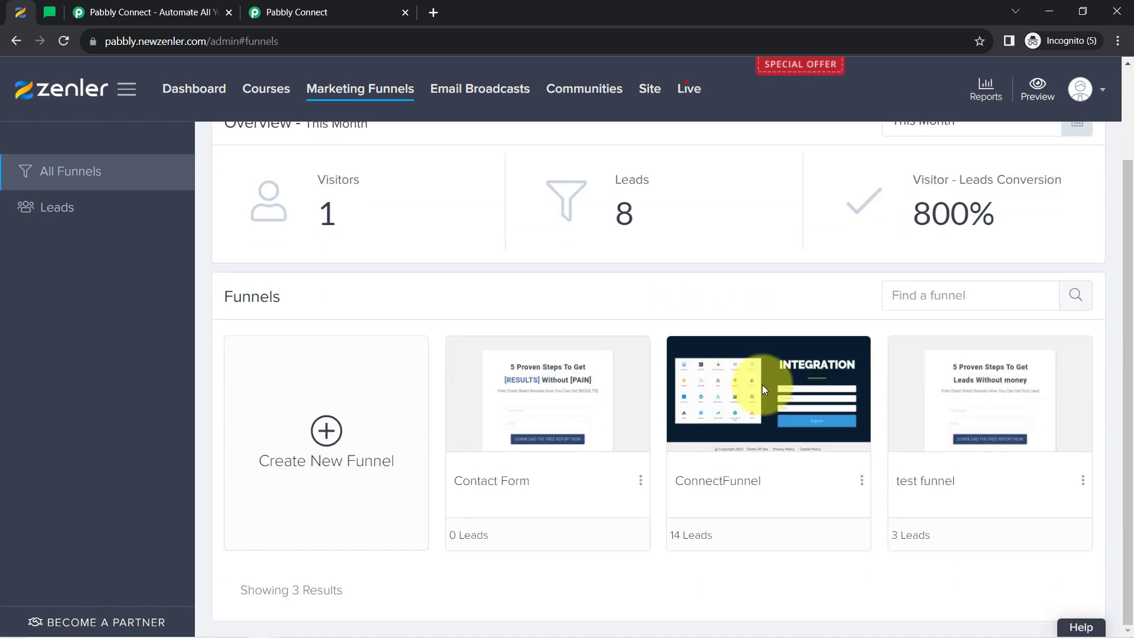
{"action": "left_click", "coordinate": [802, 369]}
{"action": "left_click", "coordinate": [348, 94]}
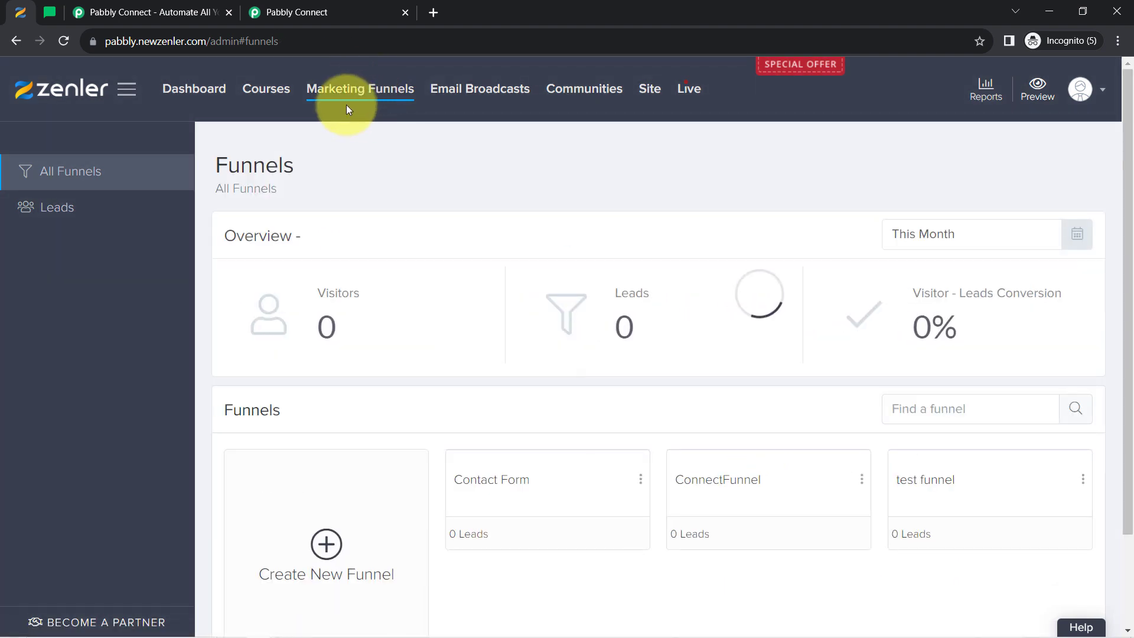
{"action": "scroll", "coordinate": [704, 319], "scroll_direction": "down", "scroll_amount": 2}
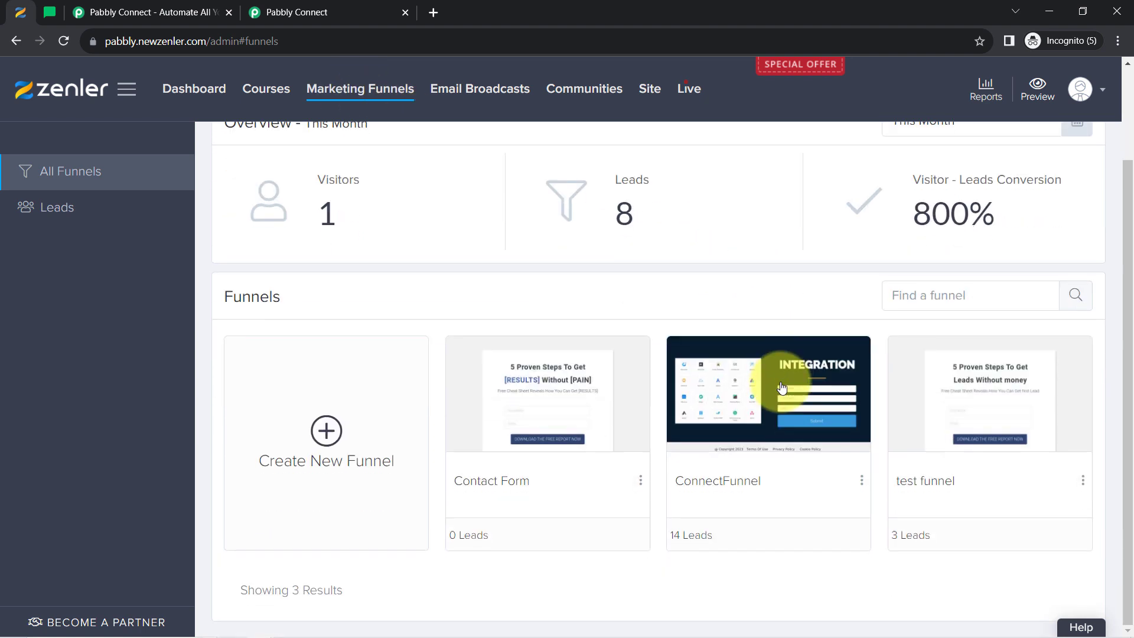
{"action": "scroll", "coordinate": [786, 383], "scroll_direction": "up", "scroll_amount": 1}
{"action": "left_click", "coordinate": [861, 555]}
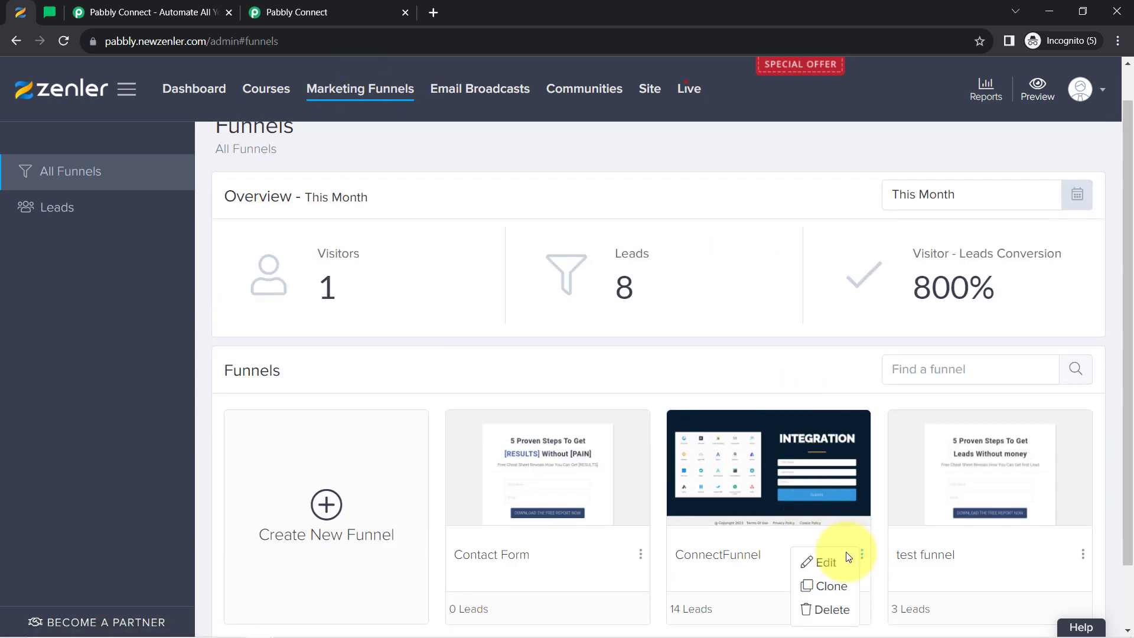
{"action": "left_click", "coordinate": [809, 561]}
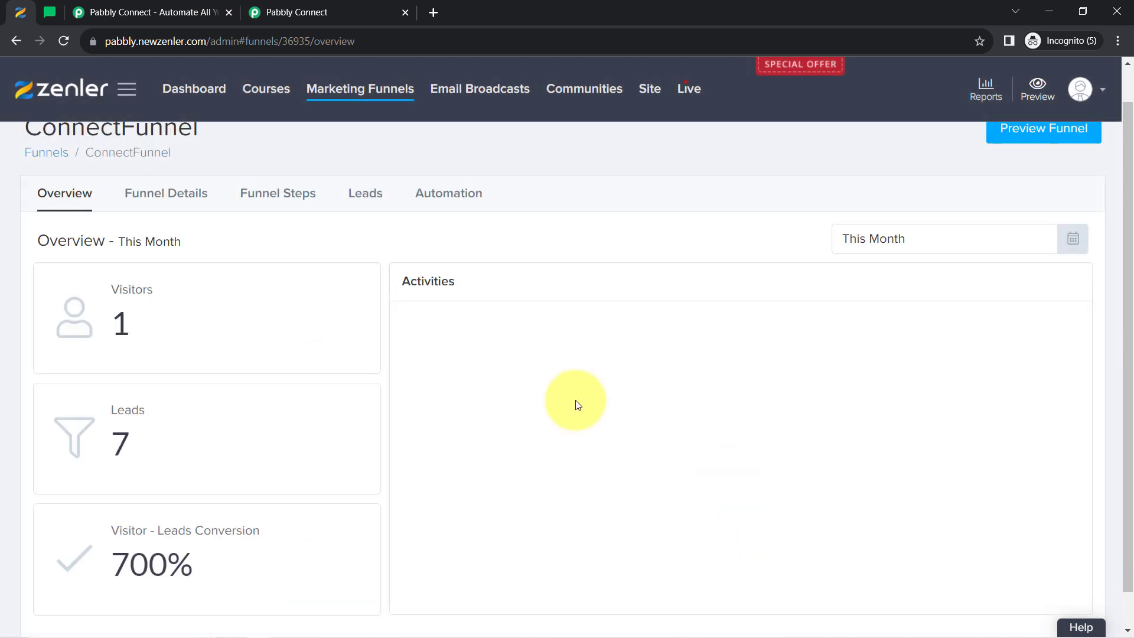
{"action": "left_click", "coordinate": [148, 198]}
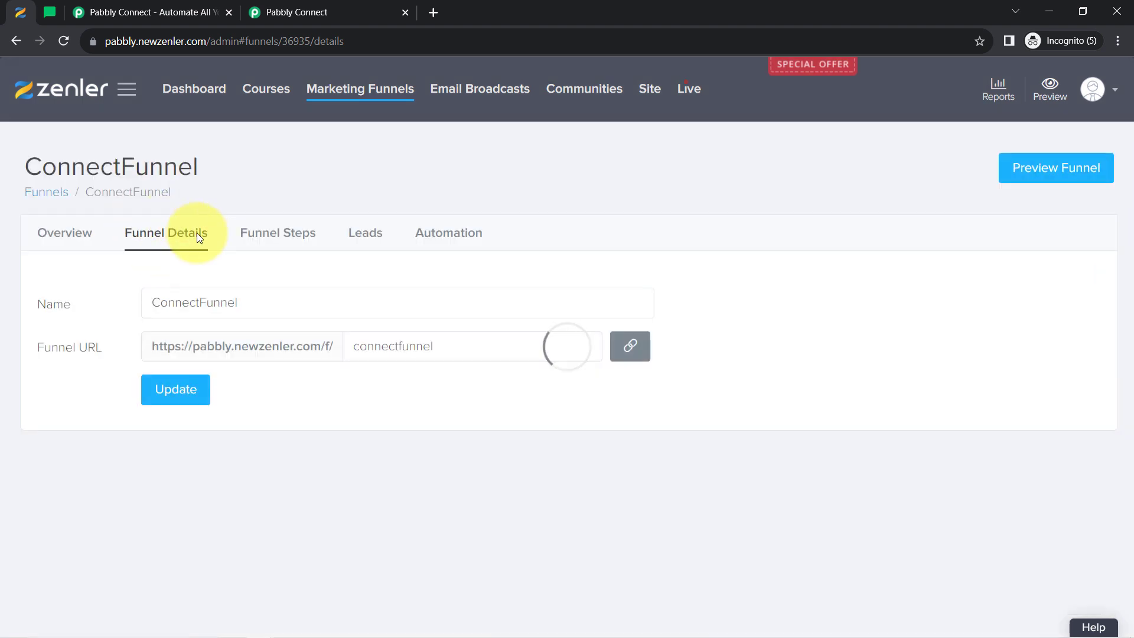
{"action": "left_click", "coordinate": [644, 355]}
{"action": "left_click", "coordinate": [434, 12]}
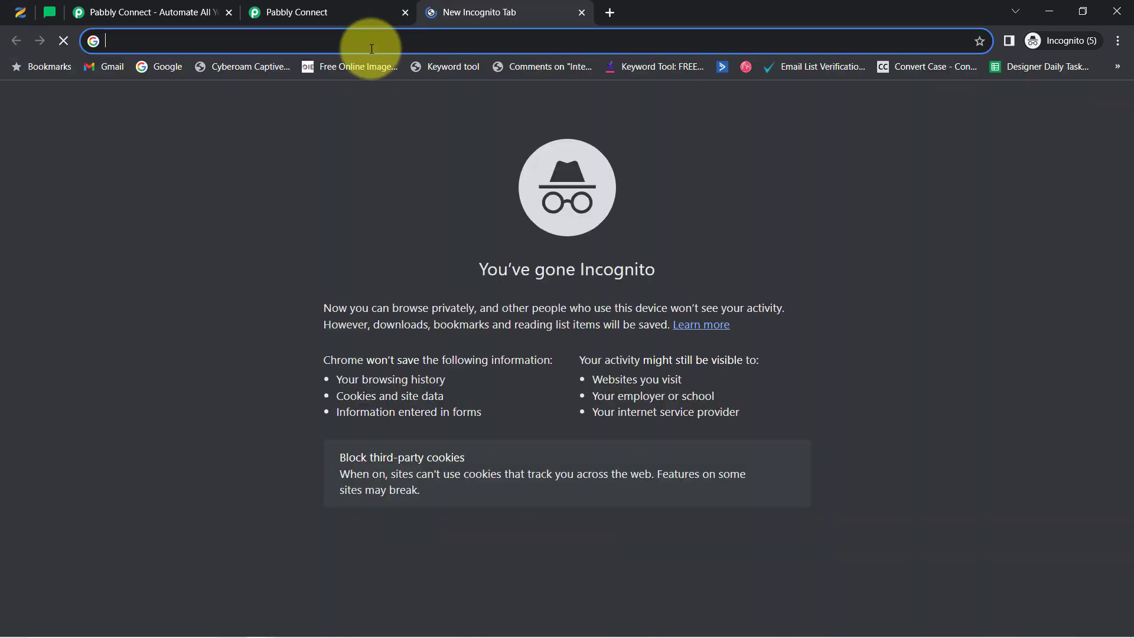
Load the copied funnel page and fill a test lead's first name, last name and email
{"action": "right_click", "coordinate": [371, 49]}
{"action": "left_click", "coordinate": [422, 166]}
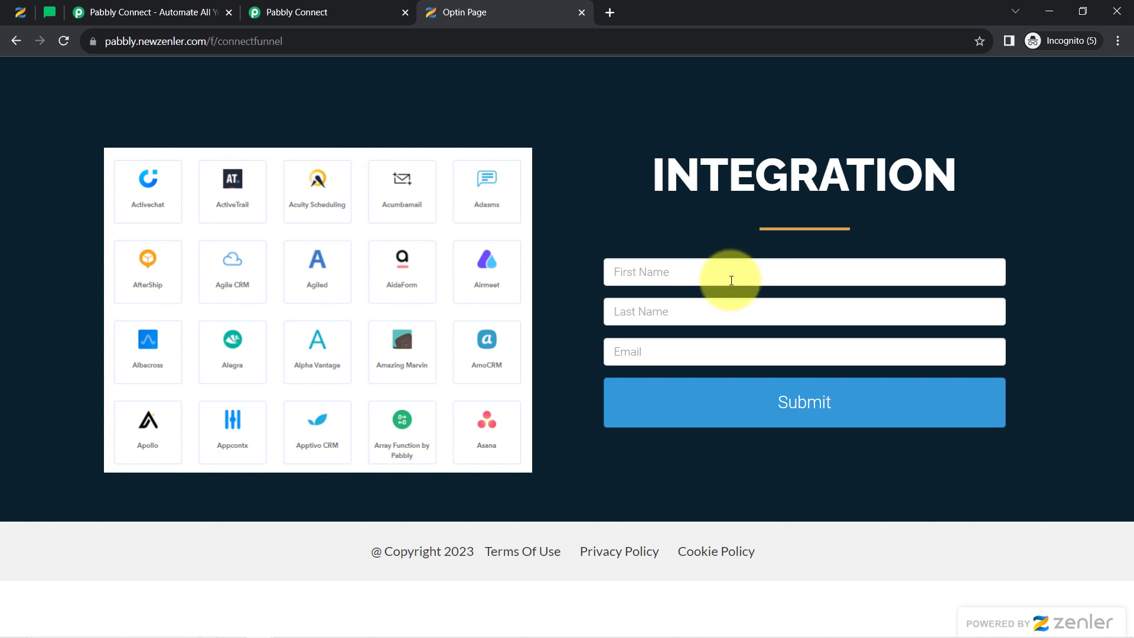
{"action": "left_click", "coordinate": [679, 274]}
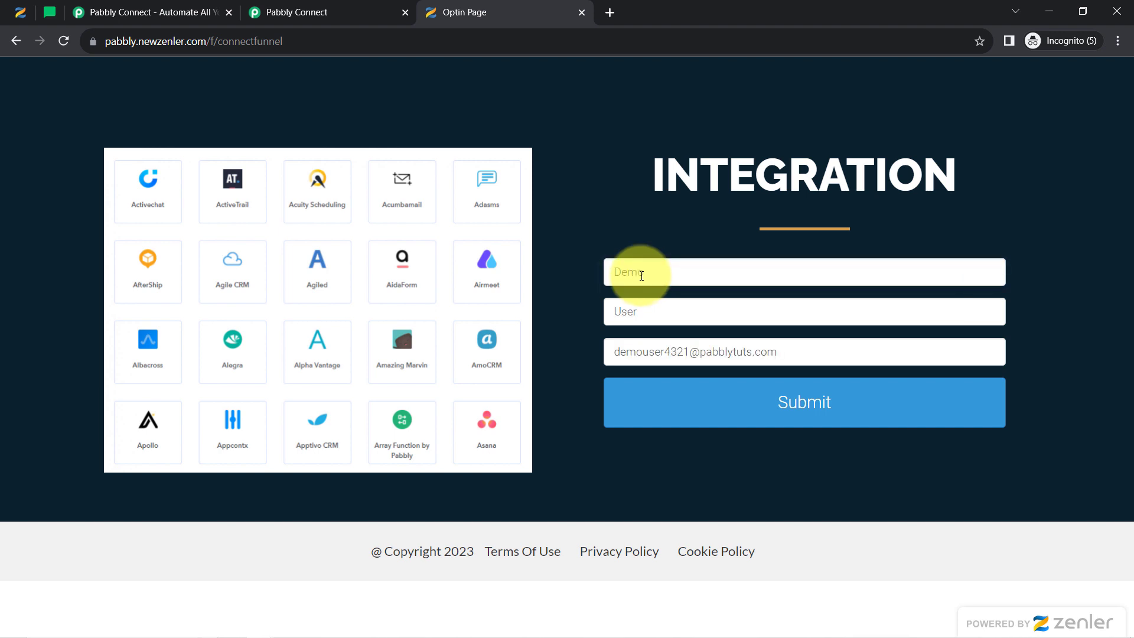
{"action": "left_click_drag", "start_coordinate": [639, 274], "coordinate": [608, 270]}
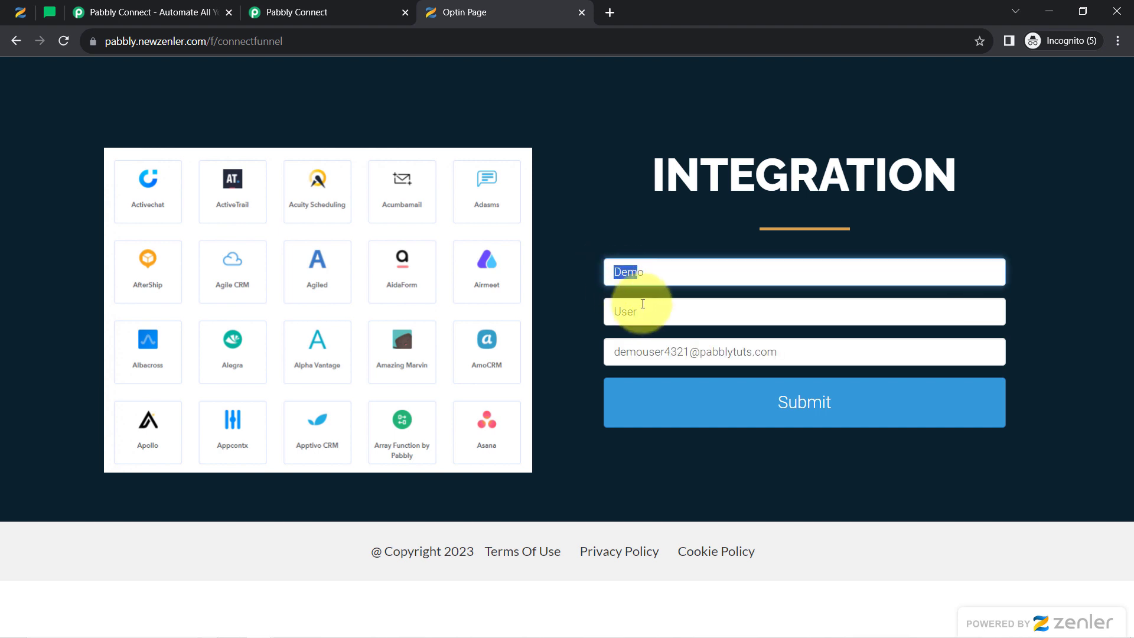
{"action": "left_click_drag", "start_coordinate": [639, 311], "coordinate": [602, 311]}
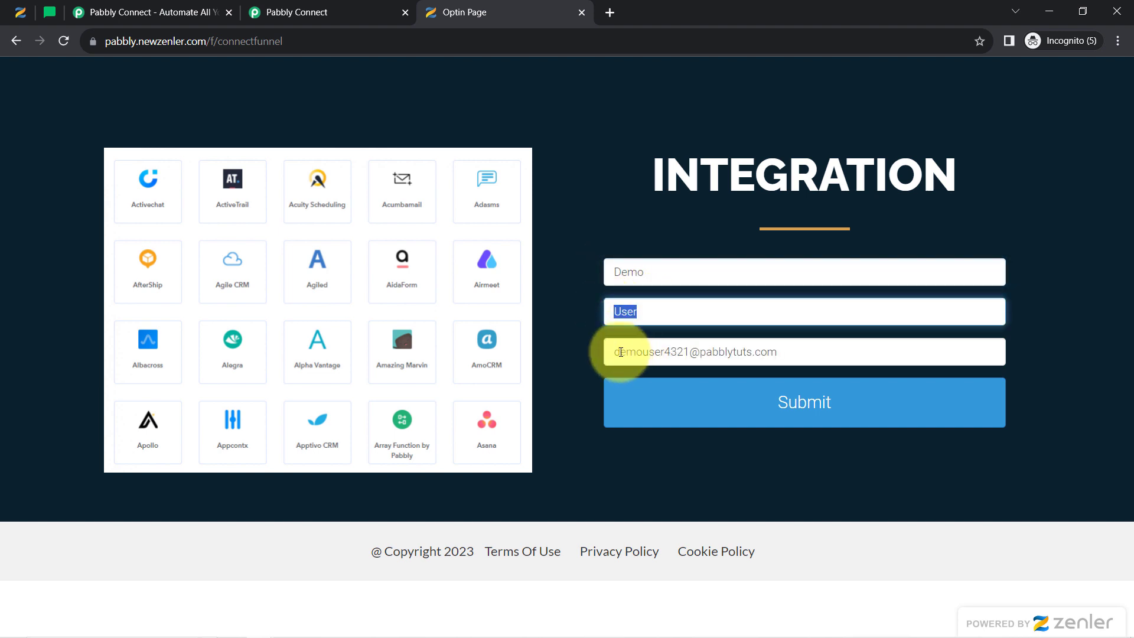
{"action": "left_click_drag", "start_coordinate": [625, 351], "coordinate": [783, 355]}
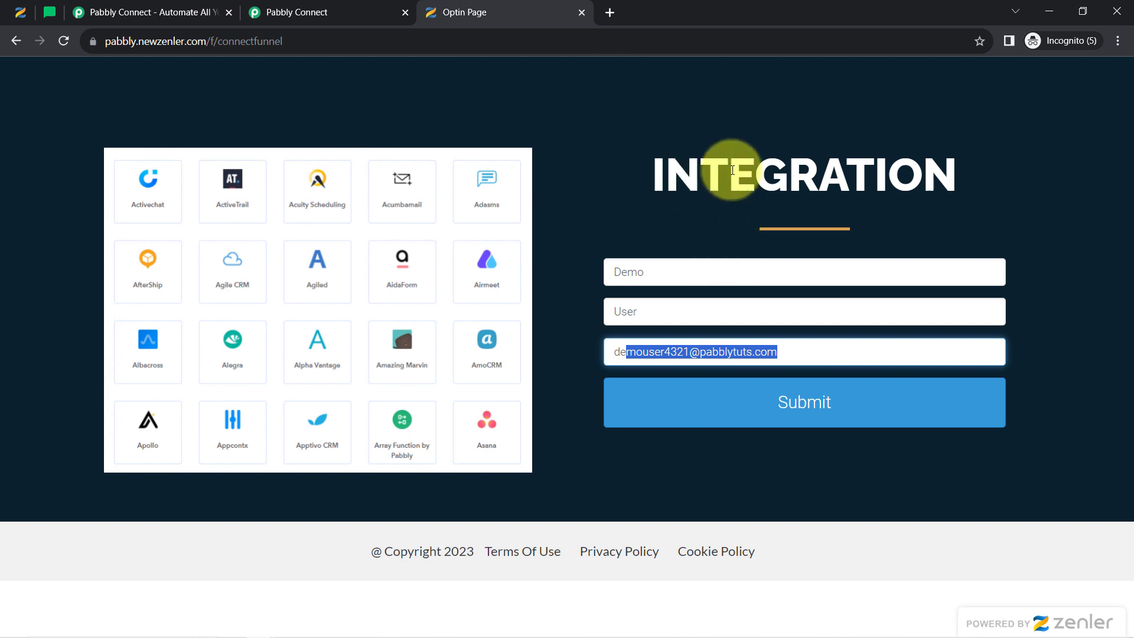
Submit the Zenler opt-in form to reach the Thank You page, then go back to Pabbly Connect
{"action": "left_click", "coordinate": [774, 422]}
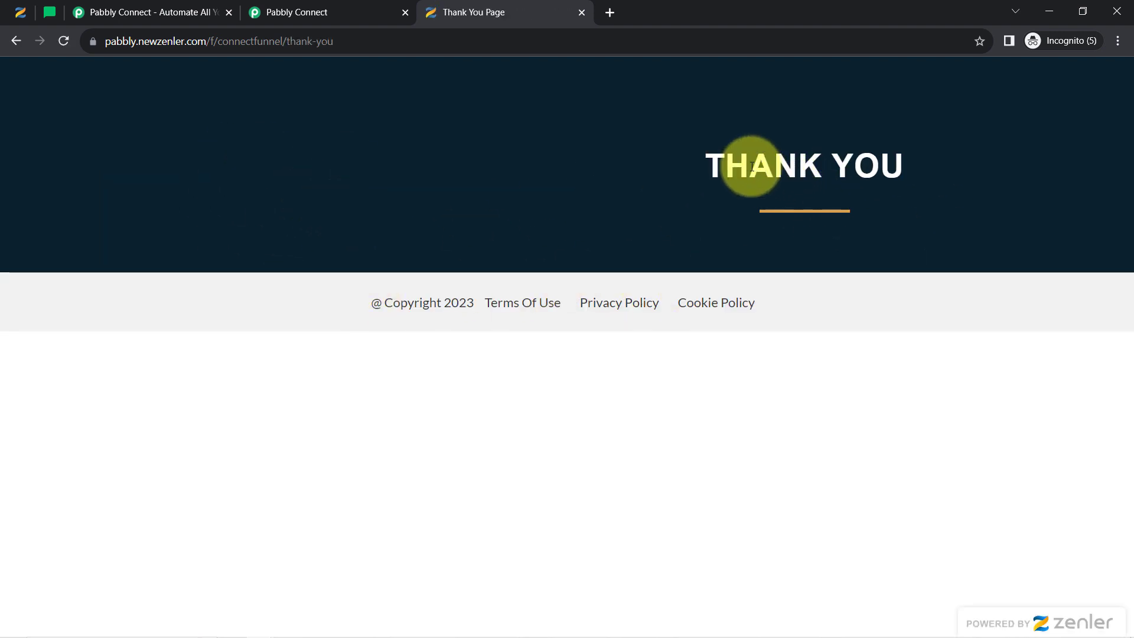
{"action": "left_click_drag", "start_coordinate": [747, 165], "coordinate": [900, 158]}
{"action": "left_click", "coordinate": [295, 11]}
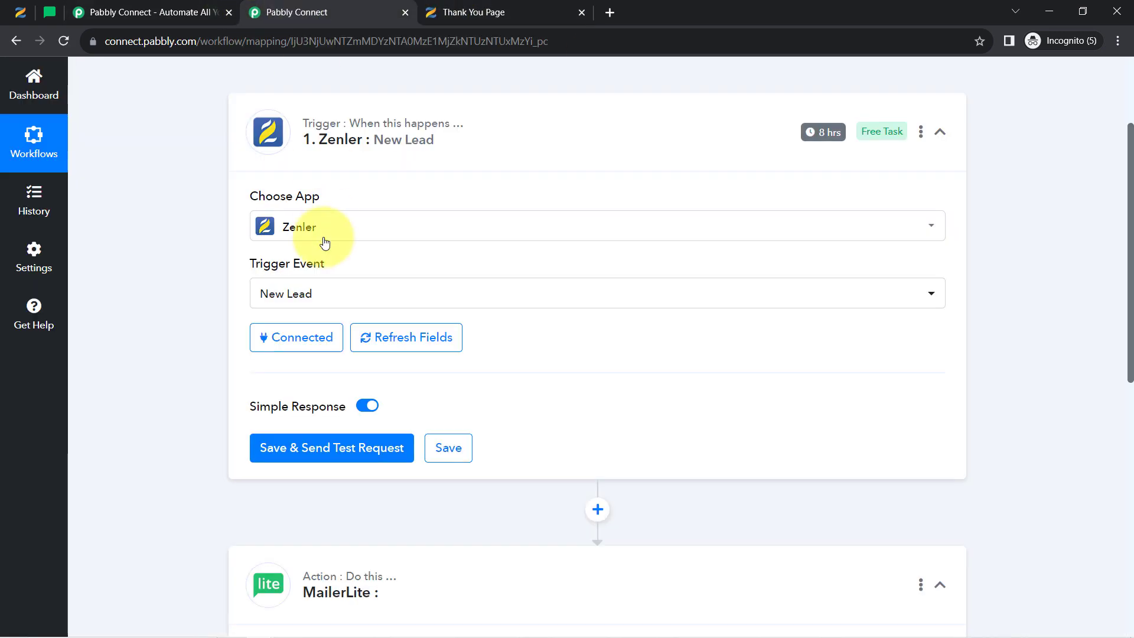
Send a test request on the Zenler New Lead trigger and check the captured email, first and last name
{"action": "left_click", "coordinate": [310, 451]}
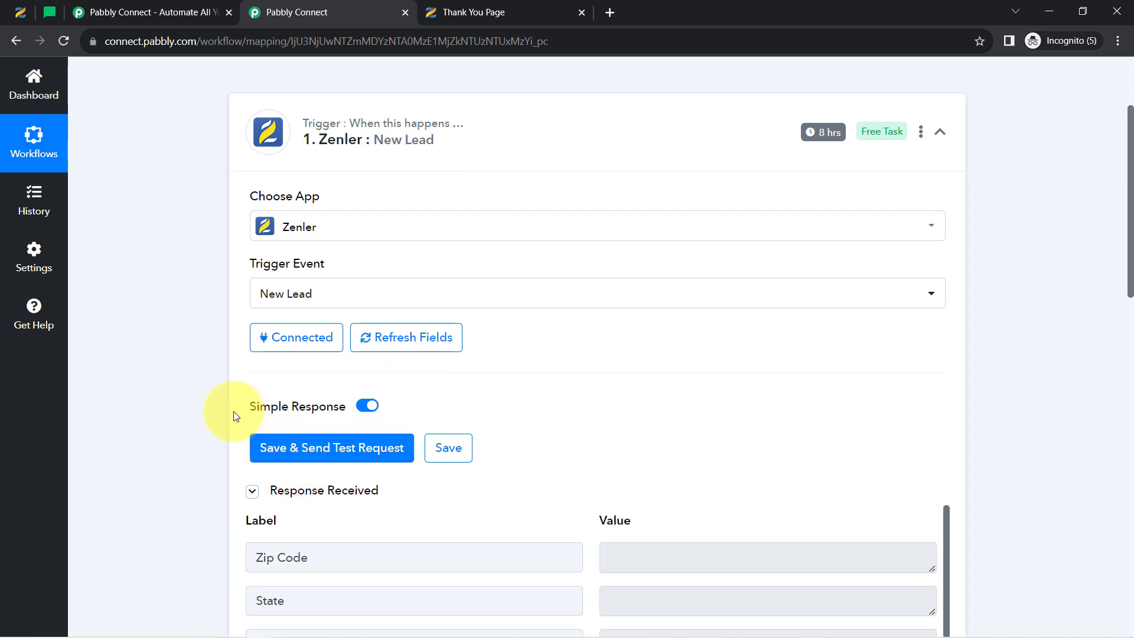
{"action": "scroll", "coordinate": [193, 349], "scroll_direction": "down", "scroll_amount": 4}
{"action": "scroll", "coordinate": [193, 363], "scroll_direction": "down", "scroll_amount": 3}
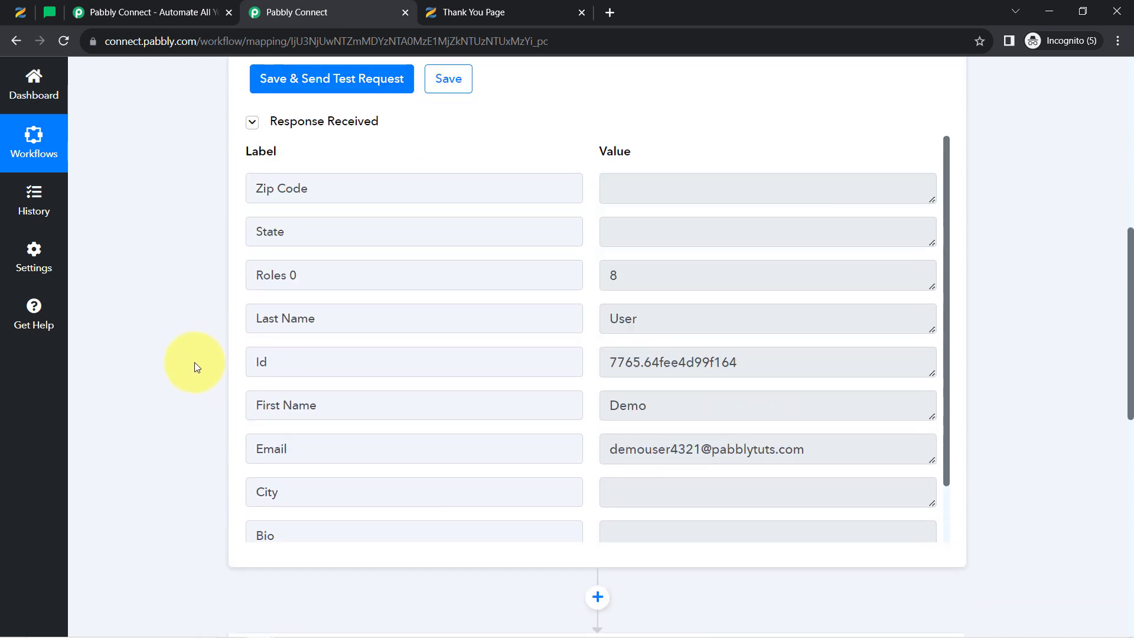
{"action": "left_click_drag", "start_coordinate": [624, 453], "coordinate": [816, 443]}
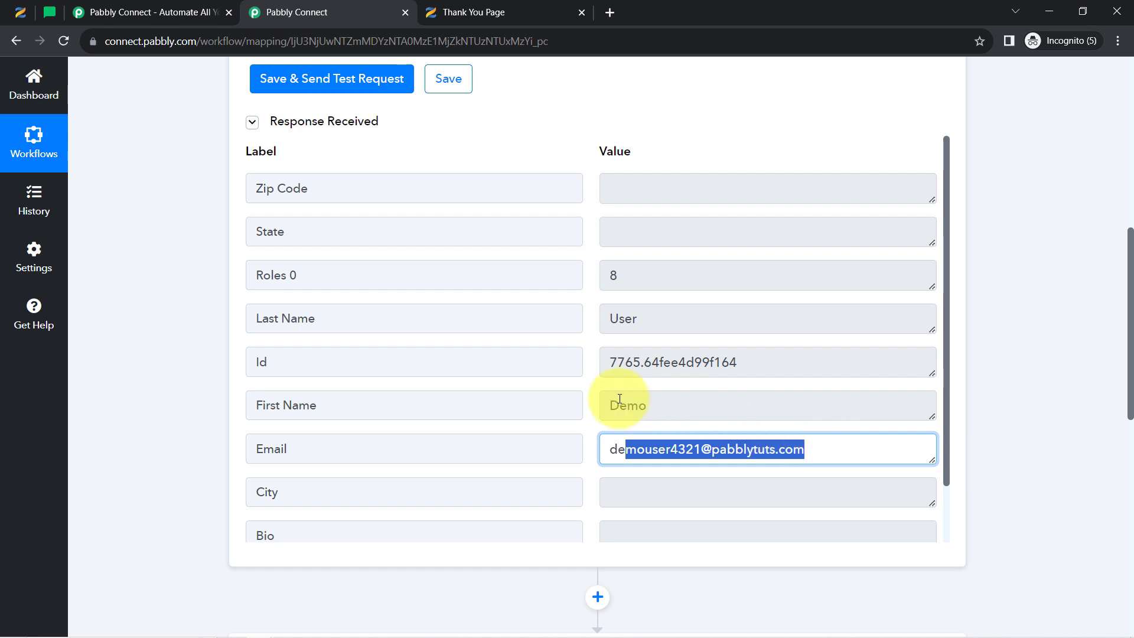
{"action": "left_click_drag", "start_coordinate": [620, 402], "coordinate": [710, 392]}
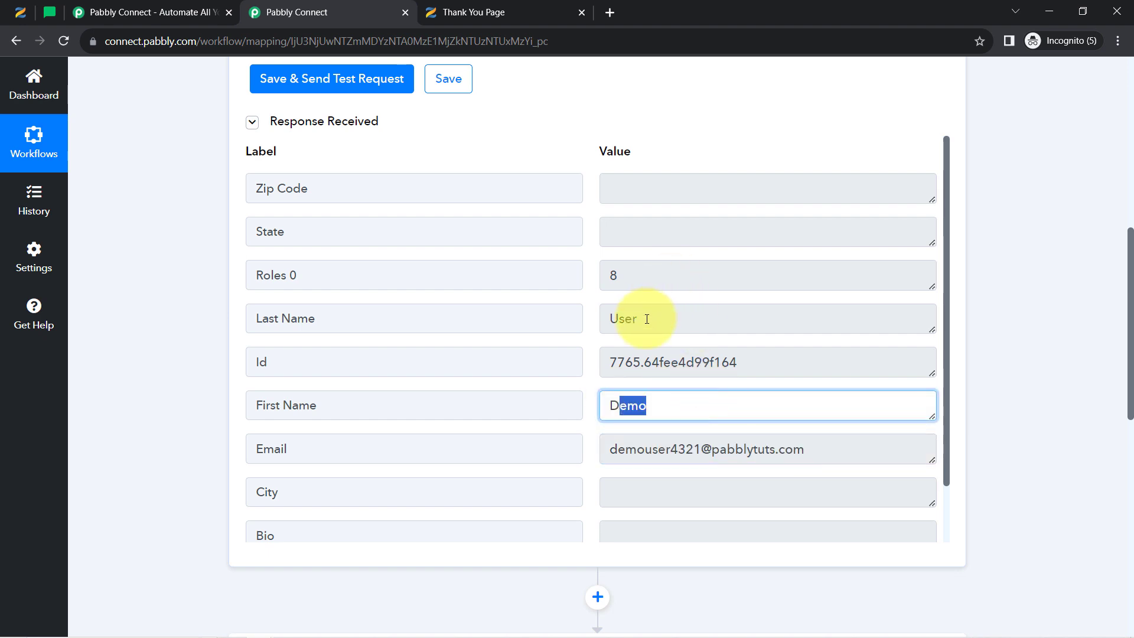
{"action": "left_click_drag", "start_coordinate": [640, 319], "coordinate": [608, 318]}
{"action": "scroll", "coordinate": [656, 342], "scroll_direction": "down", "scroll_amount": 1}
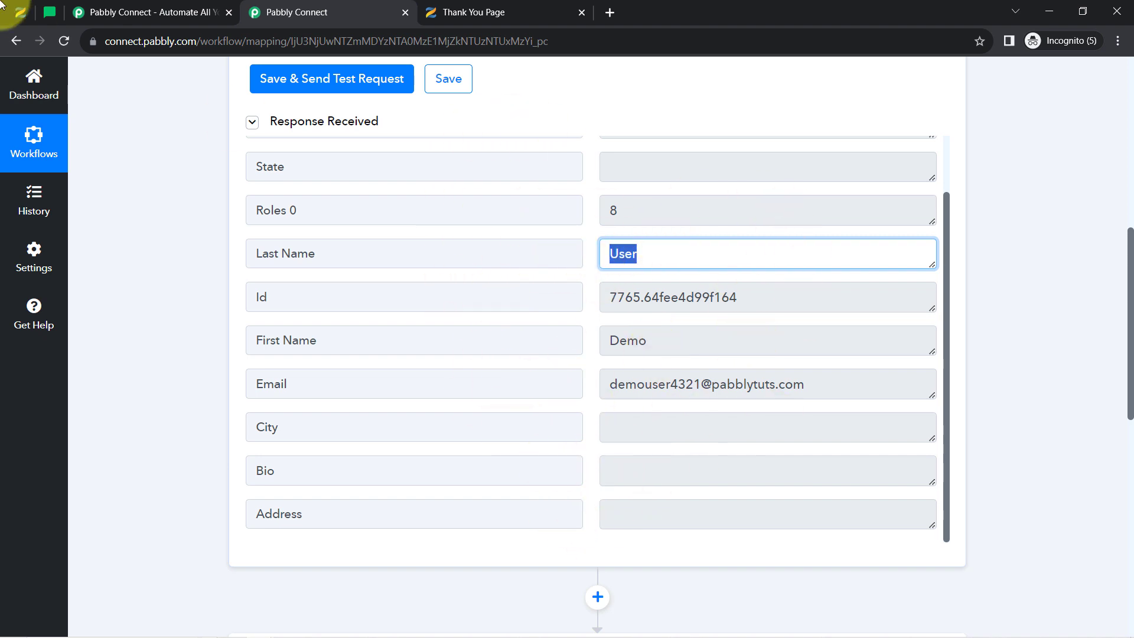
Compare against the Zenler opt-in page, then look over the trigger's Response Received again
{"action": "left_click", "coordinate": [21, 11]}
{"action": "left_click", "coordinate": [345, 7]}
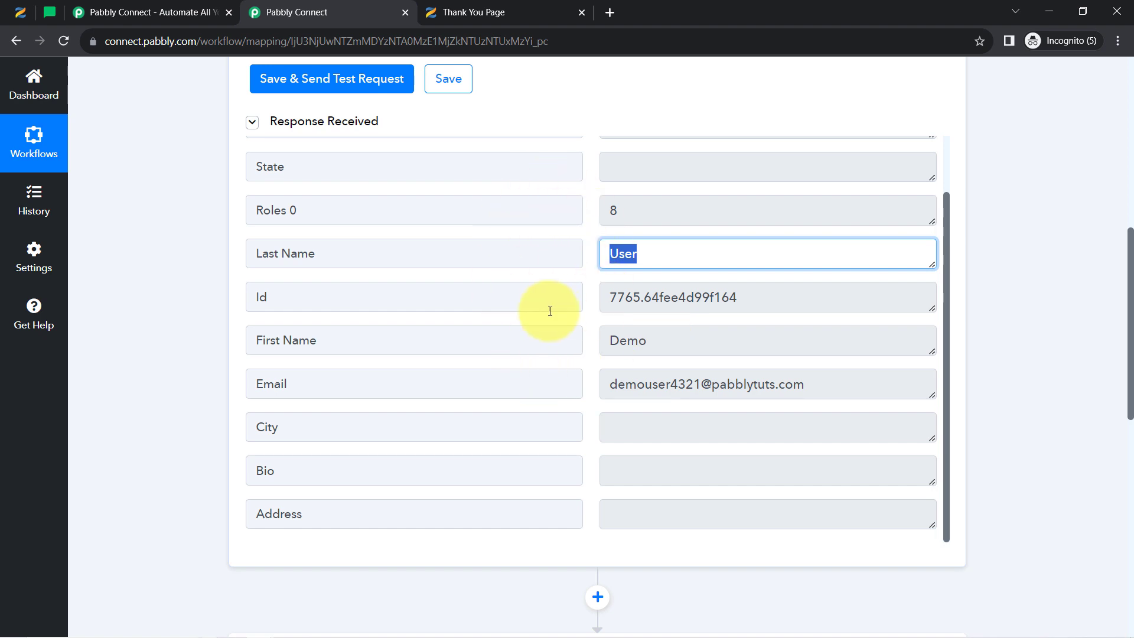
{"action": "scroll", "coordinate": [151, 371], "scroll_direction": "down", "scroll_amount": 10}
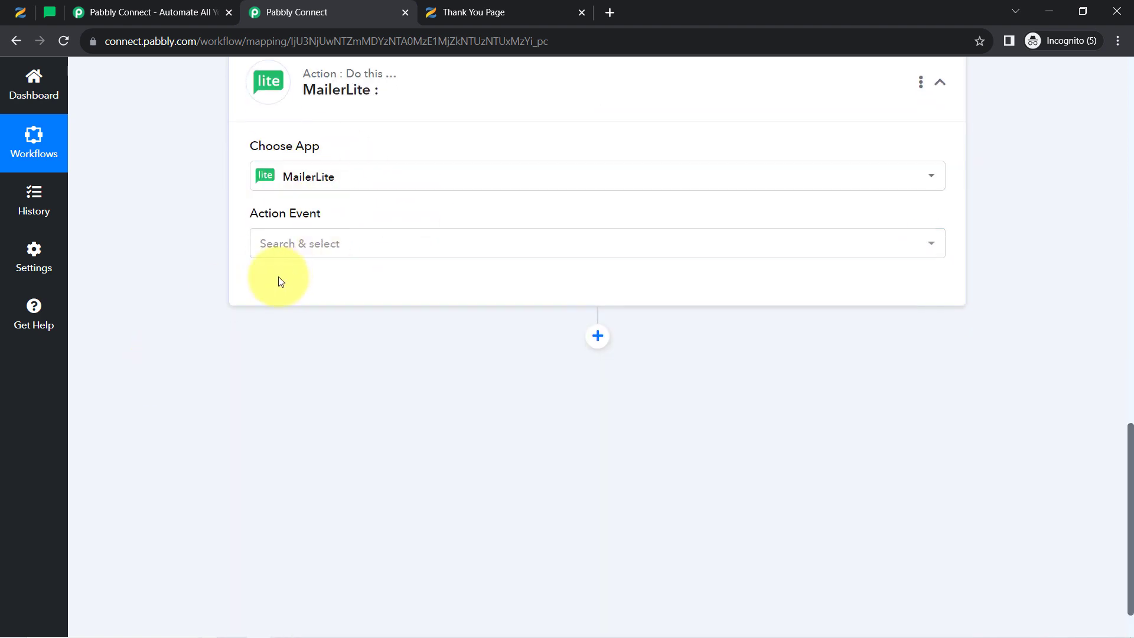
{"action": "scroll", "coordinate": [552, 451], "scroll_direction": "up", "scroll_amount": 6}
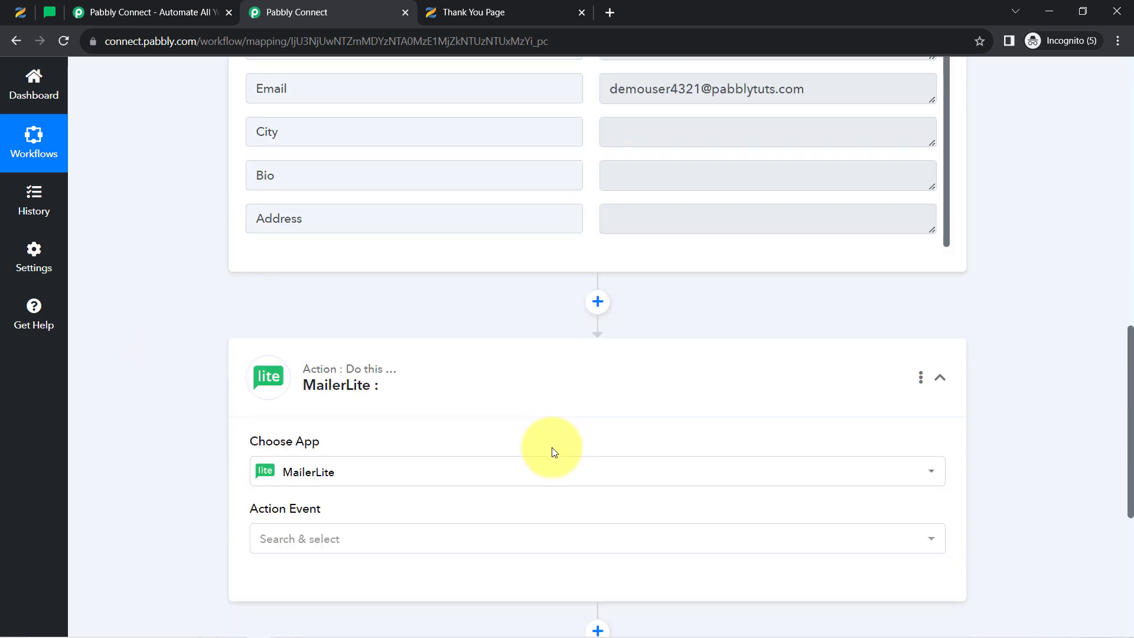
{"action": "scroll", "coordinate": [555, 456], "scroll_direction": "down", "scroll_amount": 1}
{"action": "scroll", "coordinate": [638, 529], "scroll_direction": "up", "scroll_amount": 1}
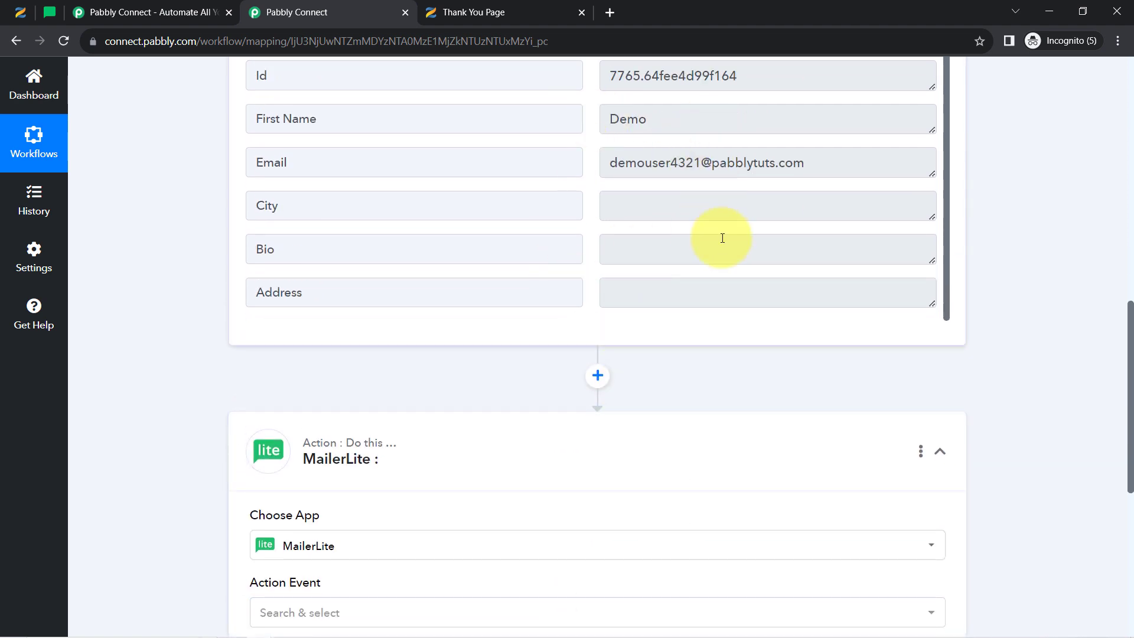
{"action": "scroll", "coordinate": [623, 197], "scroll_direction": "up", "scroll_amount": 1}
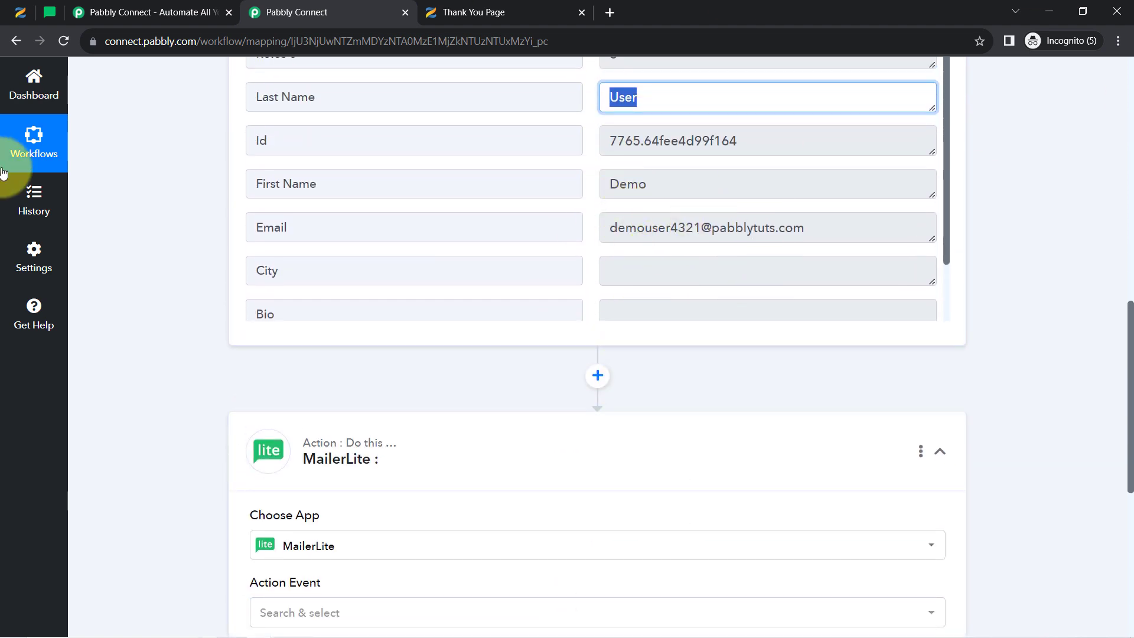
{"action": "scroll", "coordinate": [136, 278], "scroll_direction": "up", "scroll_amount": 10}
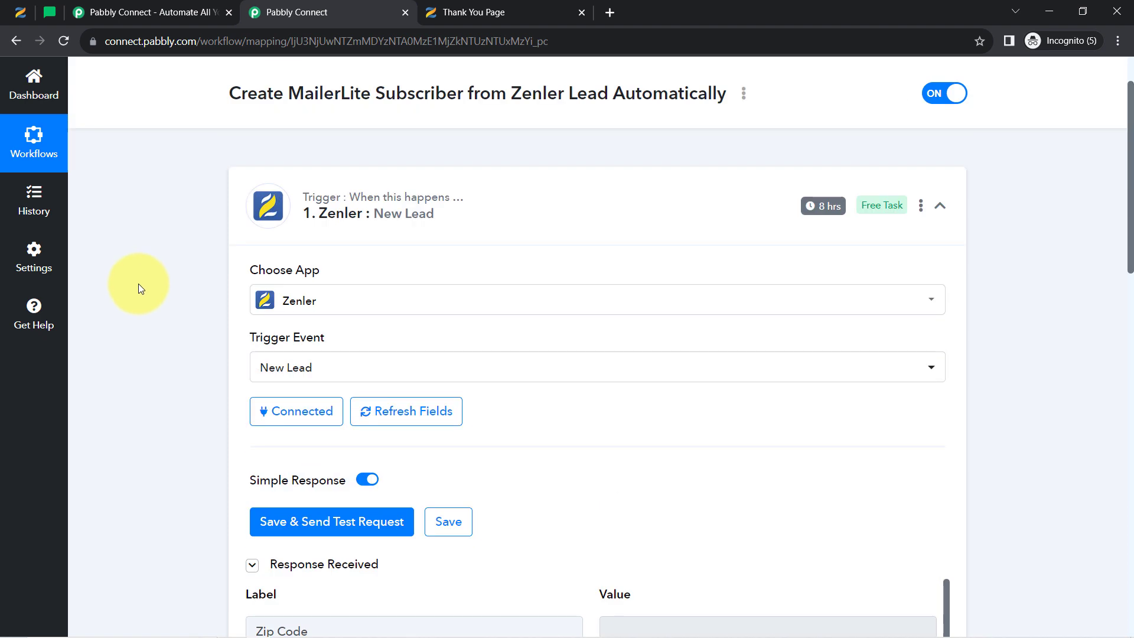
Collapse the Zenler New Lead trigger card so the MailerLite action step sits below it
{"action": "left_click", "coordinate": [363, 206]}
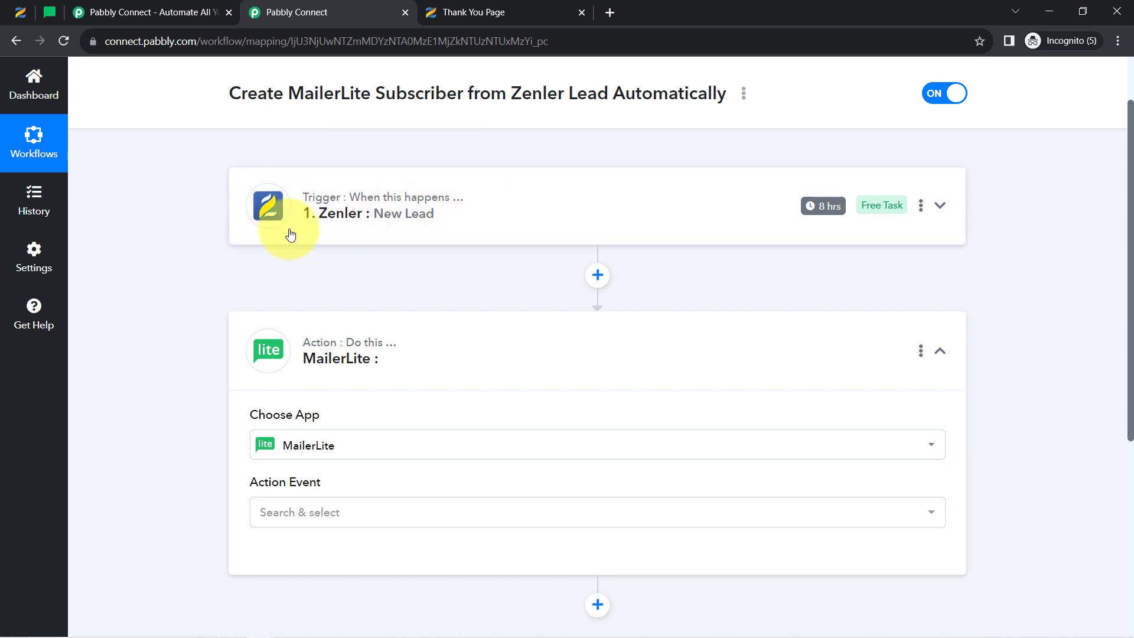
{"action": "mouse_move", "coordinate": [829, 212]}
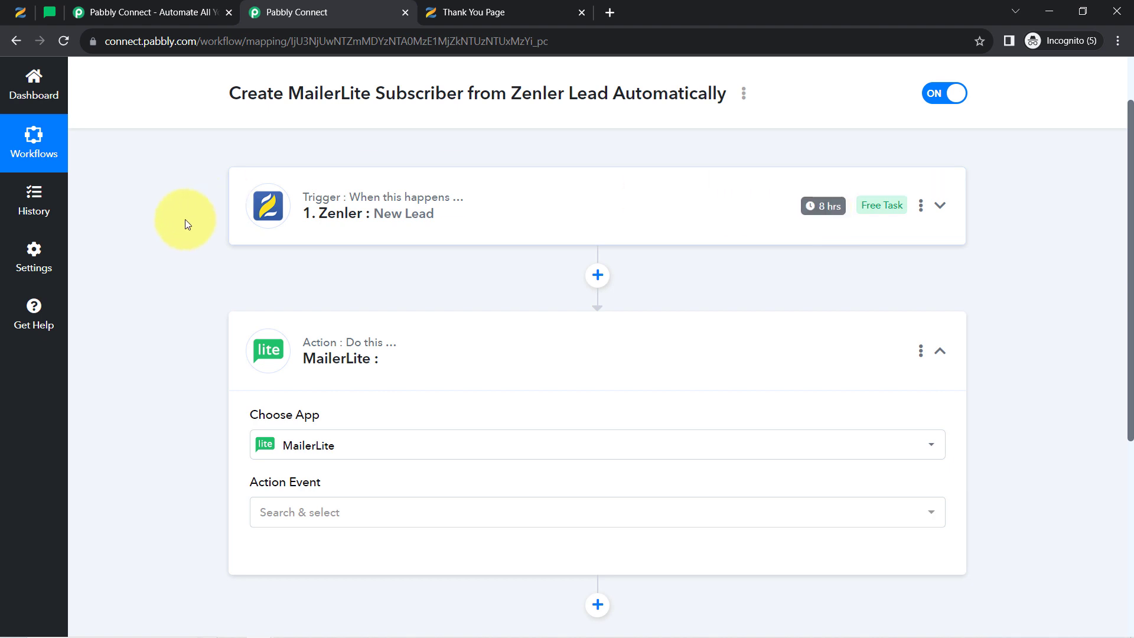
{"action": "scroll", "coordinate": [171, 383], "scroll_direction": "down", "scroll_amount": 1}
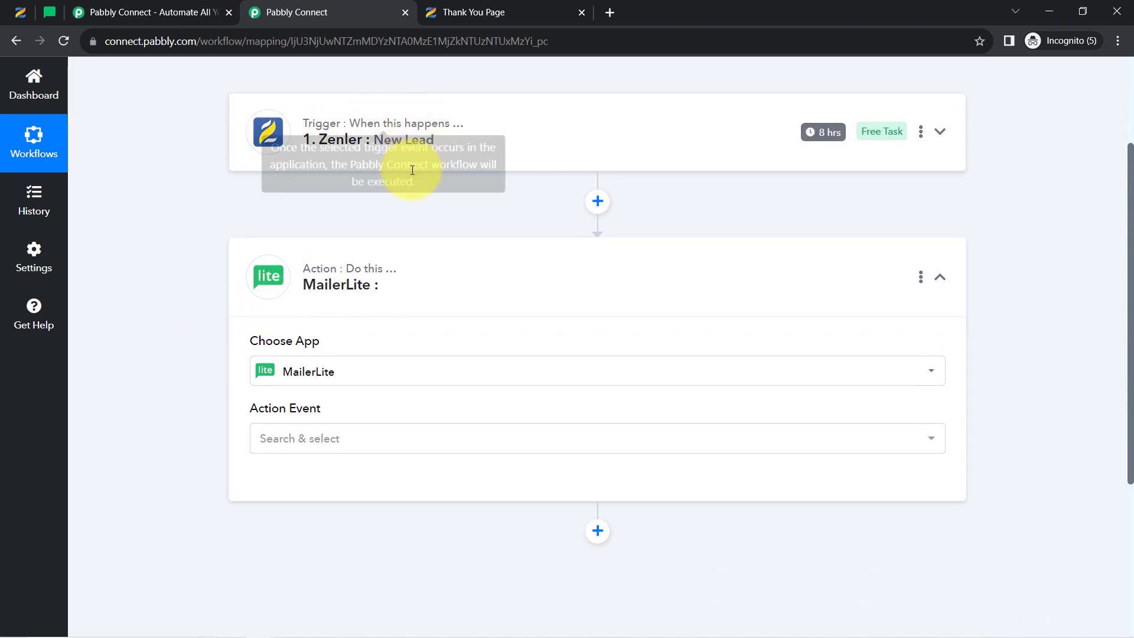
Set the MailerLite Action Event to Create Or Update Subscriber and add a new connection
{"action": "left_click", "coordinate": [295, 456]}
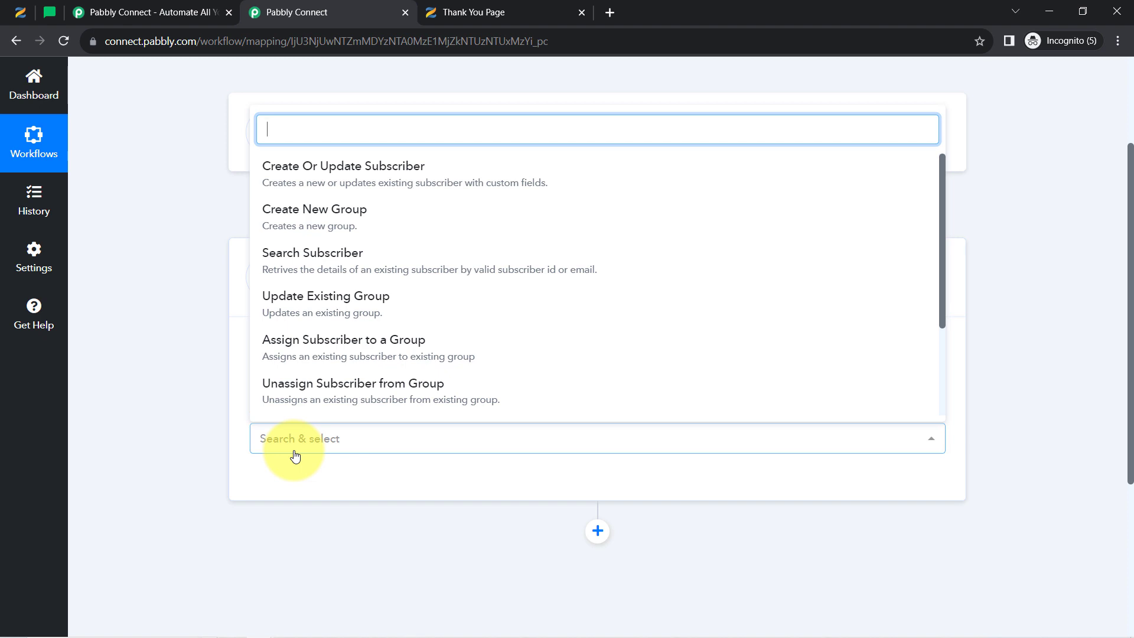
{"action": "left_click", "coordinate": [334, 179]}
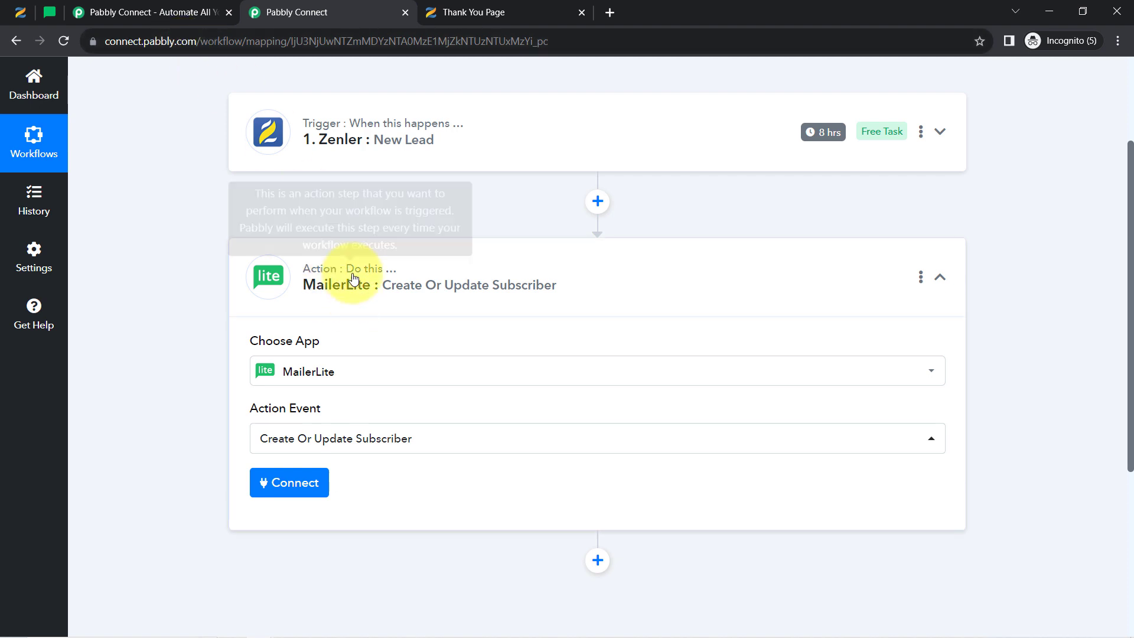
{"action": "left_click", "coordinate": [301, 482]}
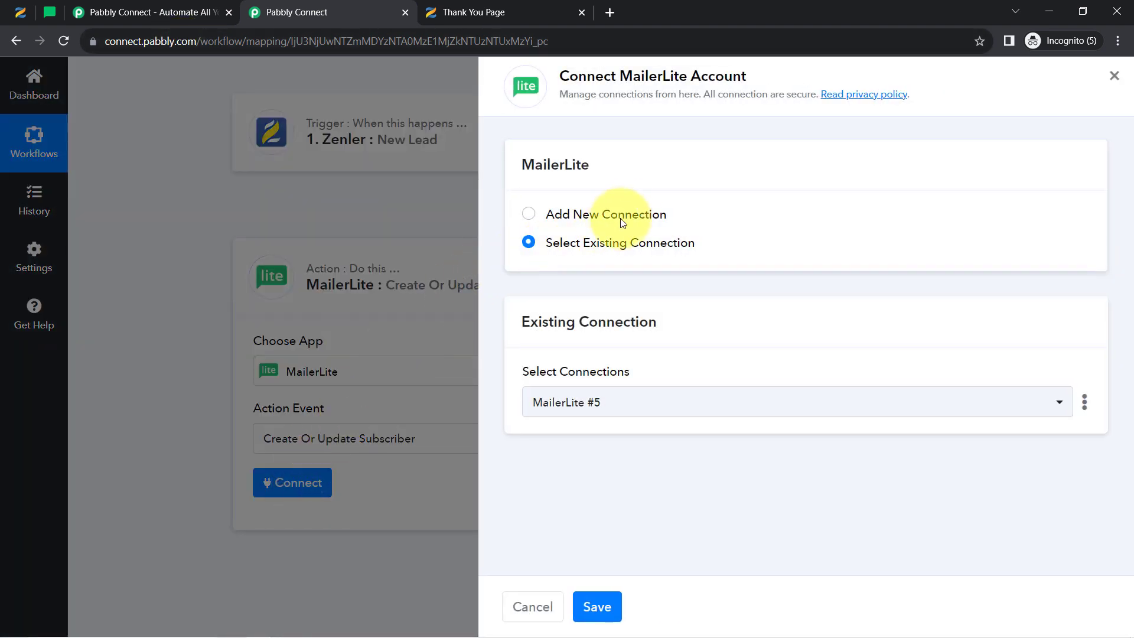
{"action": "left_click", "coordinate": [628, 214]}
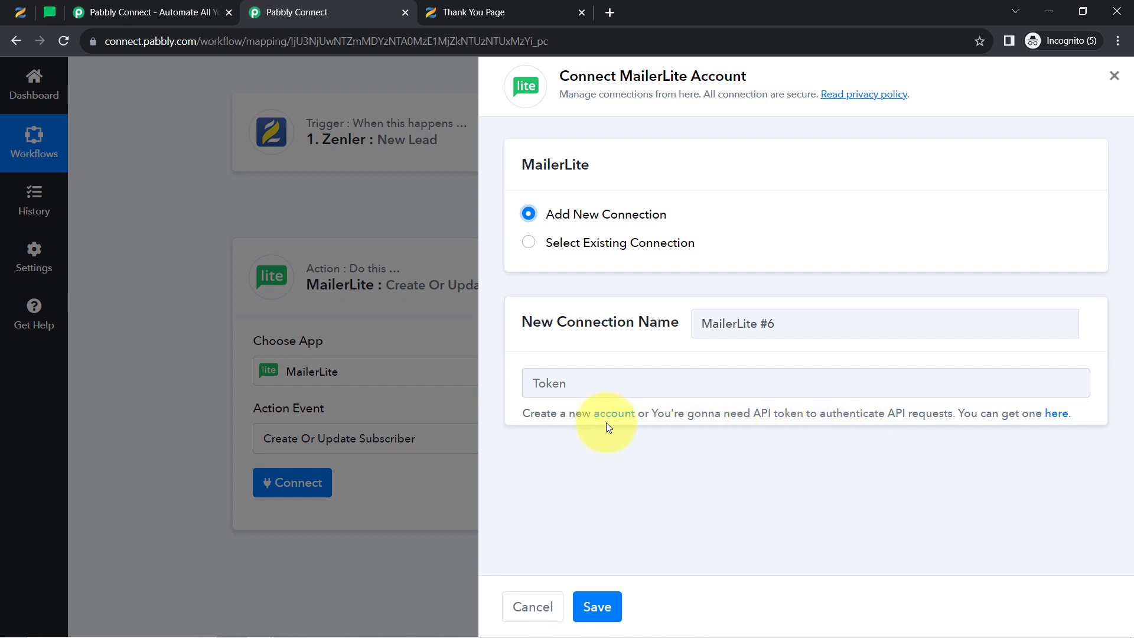
Open the MailerLite API token page from the connection form's help link
{"action": "left_click_drag", "start_coordinate": [521, 414], "coordinate": [975, 418]}
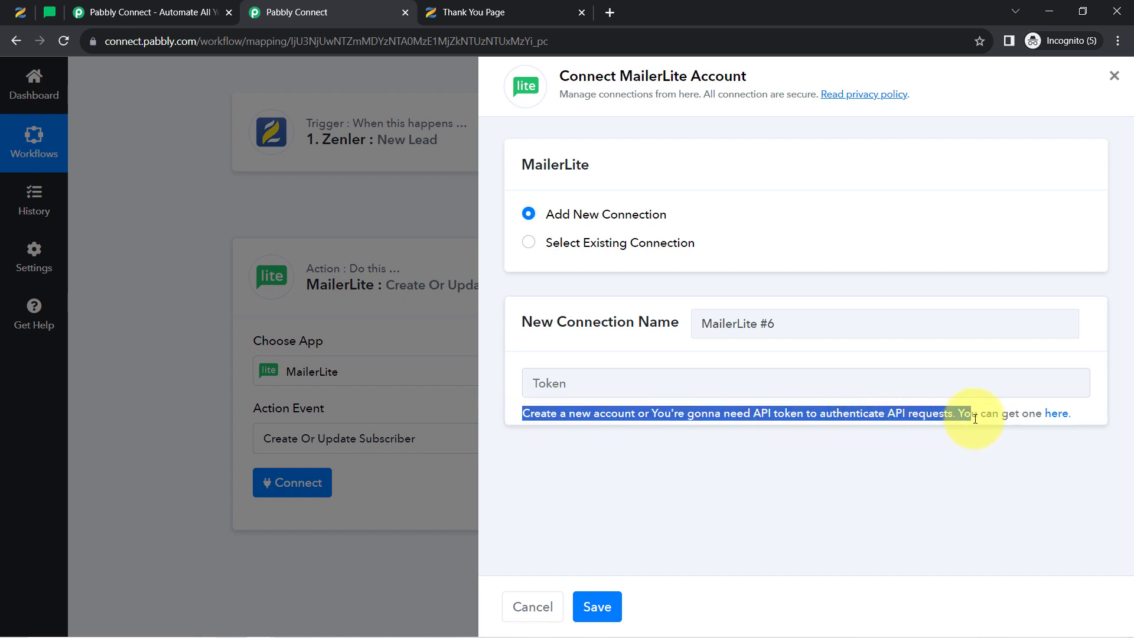
{"action": "right_click", "coordinate": [1069, 424]}
{"action": "key", "text": "Escape"}
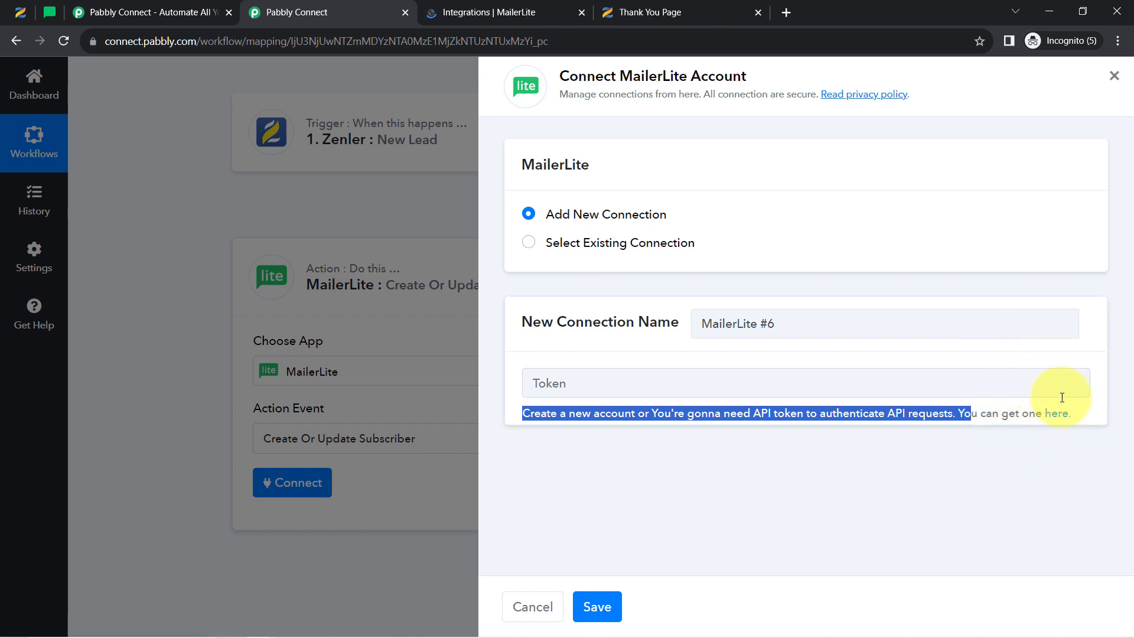
Generate a MailerLite API token named 'connection with pabbly', copy it and close its dialog
{"action": "left_click", "coordinate": [512, 5]}
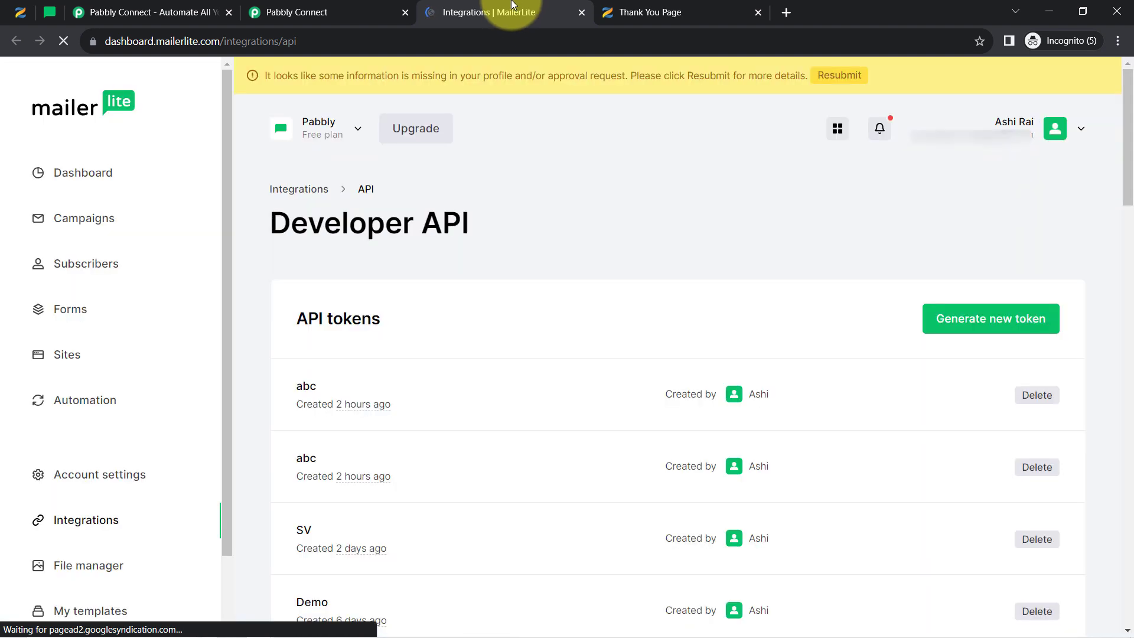
{"action": "left_click", "coordinate": [960, 327]}
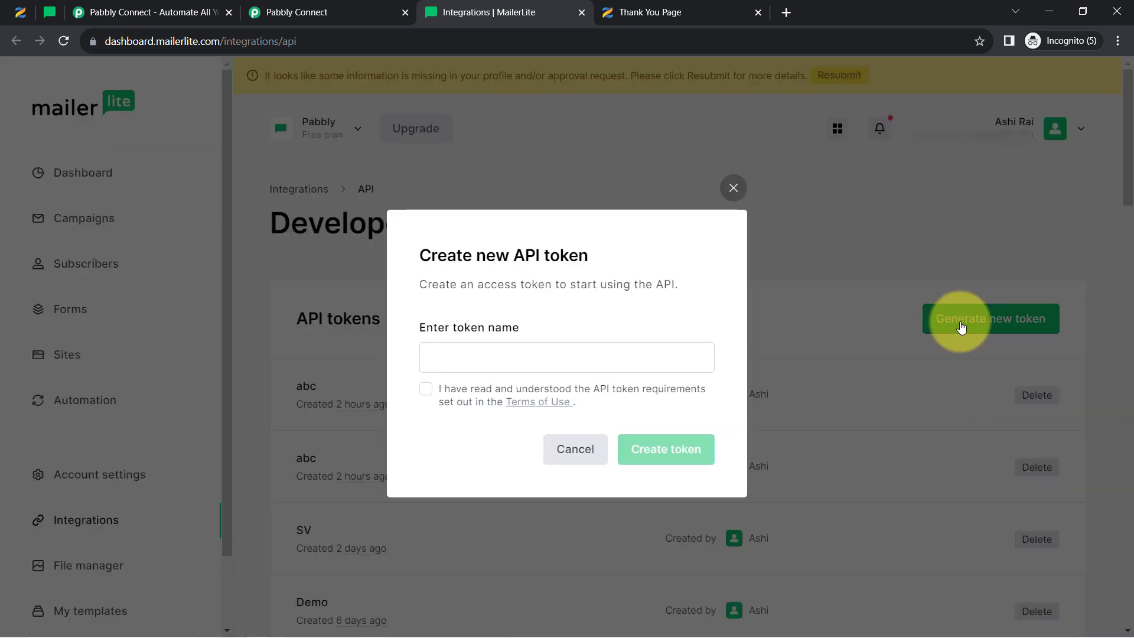
{"action": "left_click", "coordinate": [439, 360]}
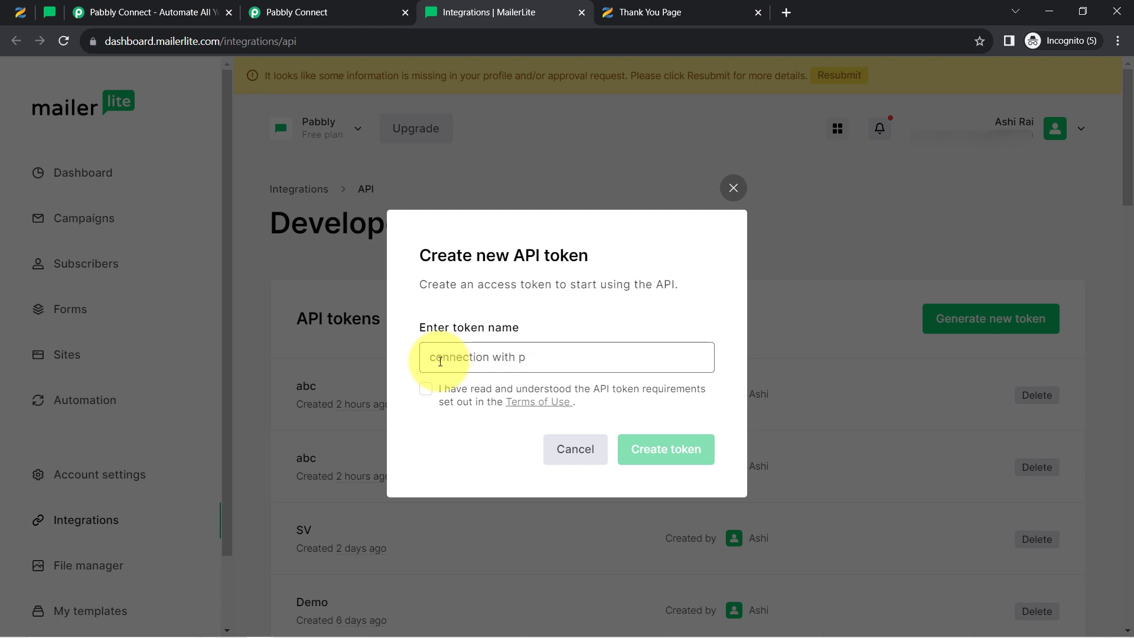
{"action": "type", "text": "connection with pabbly"}
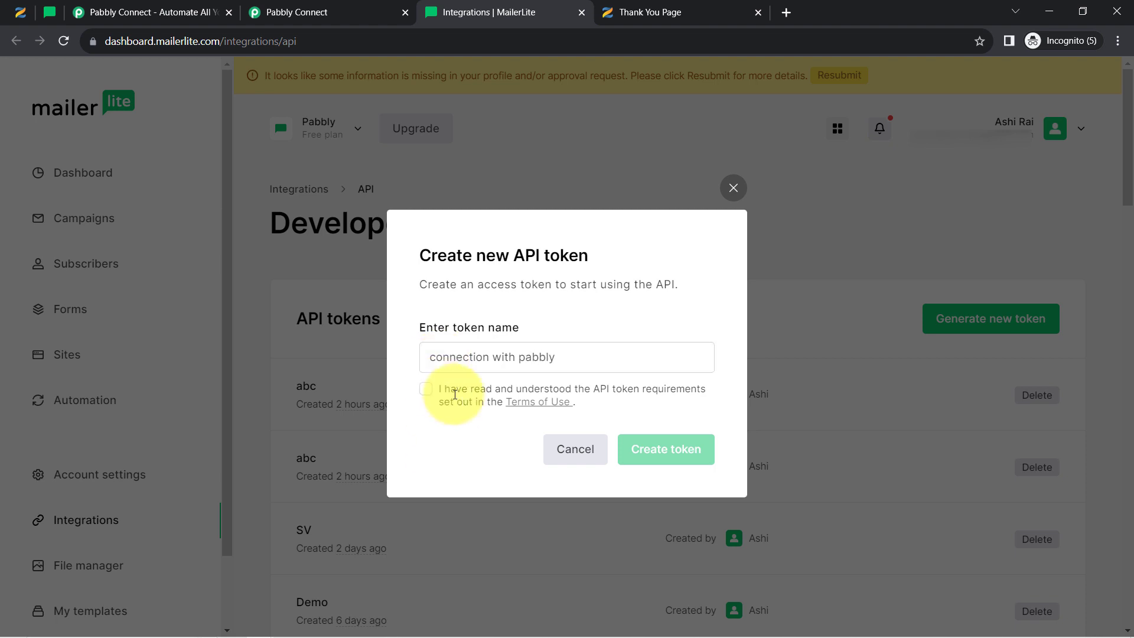
{"action": "left_click", "coordinate": [426, 388]}
{"action": "left_click", "coordinate": [684, 467]}
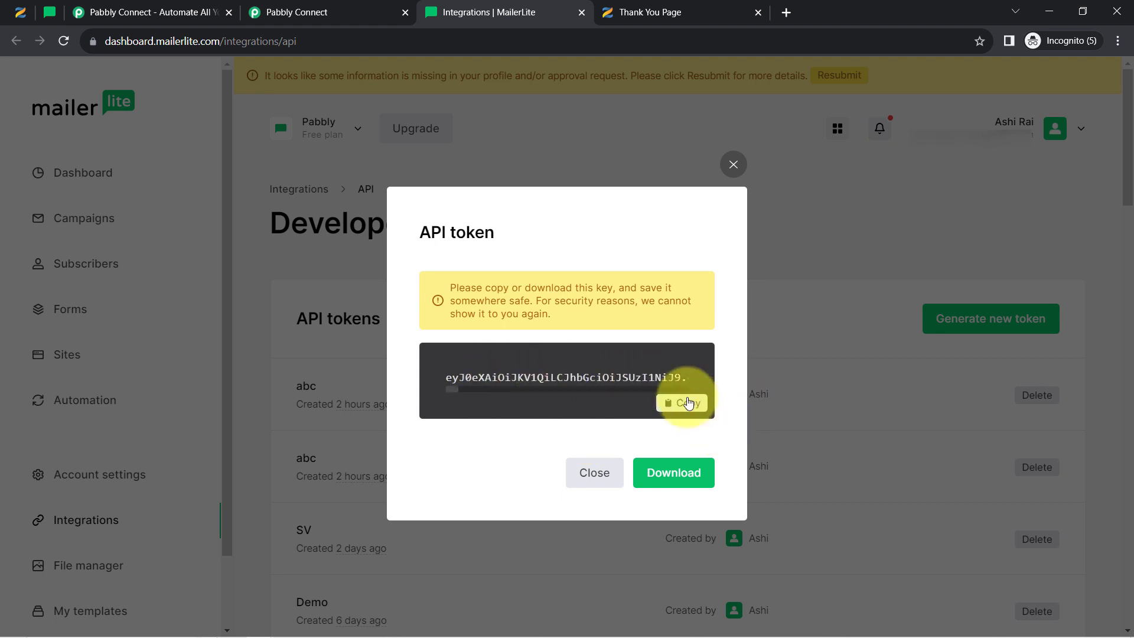
{"action": "left_click", "coordinate": [592, 469]}
{"action": "left_click", "coordinate": [350, 5]}
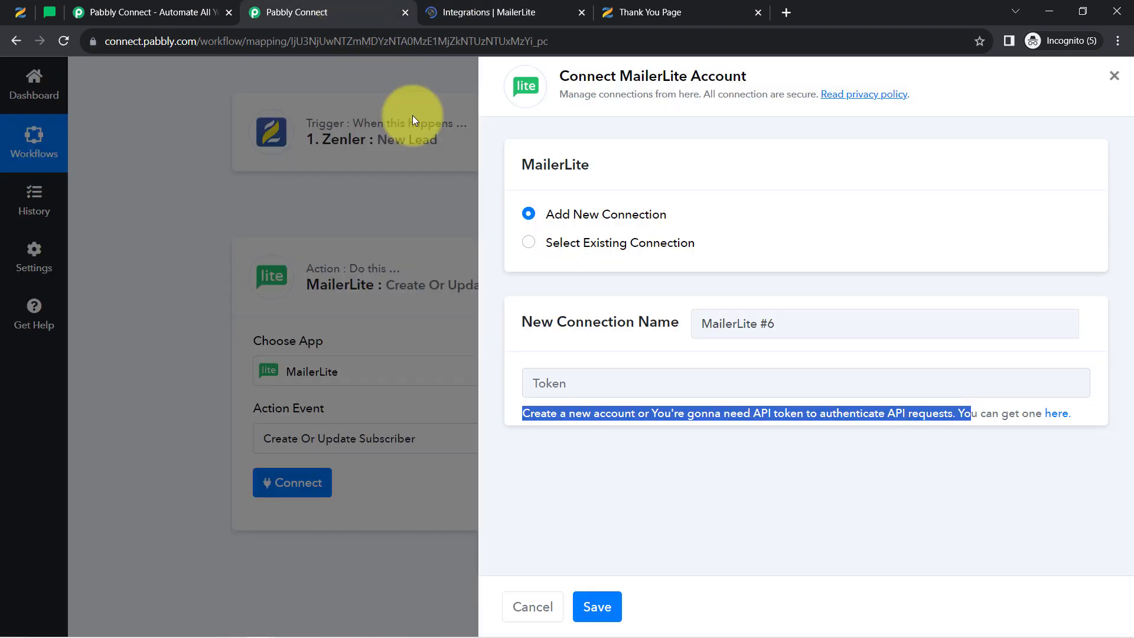
Paste the copied API token into the Token field and save the MailerLite connection
{"action": "left_click", "coordinate": [577, 385]}
{"action": "key", "text": "ctrl+v"}
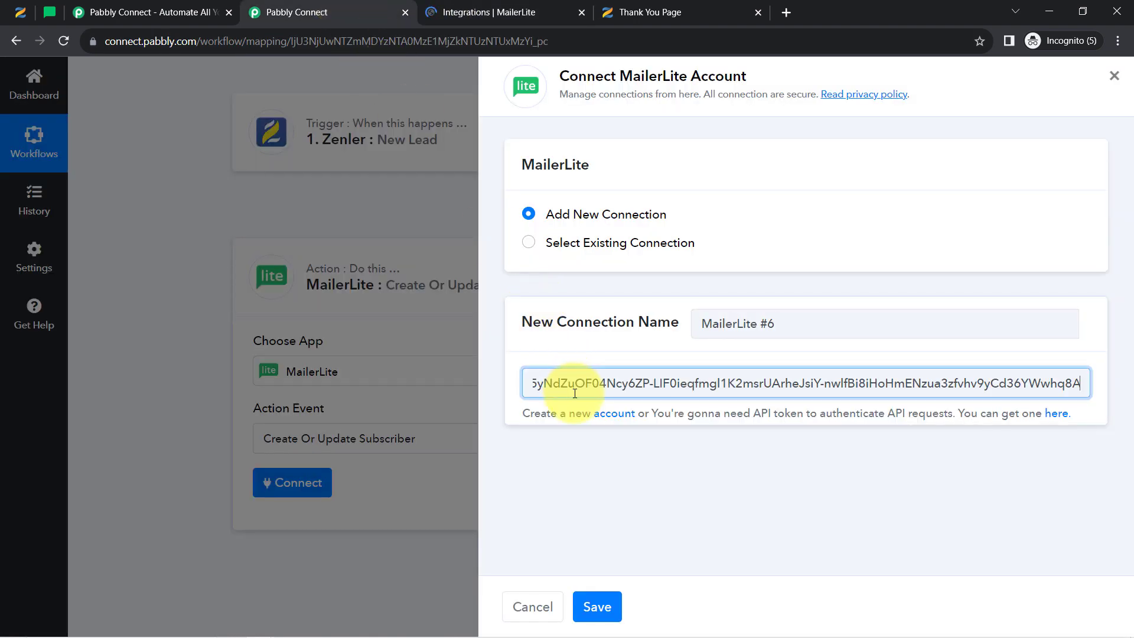
{"action": "left_click", "coordinate": [597, 606]}
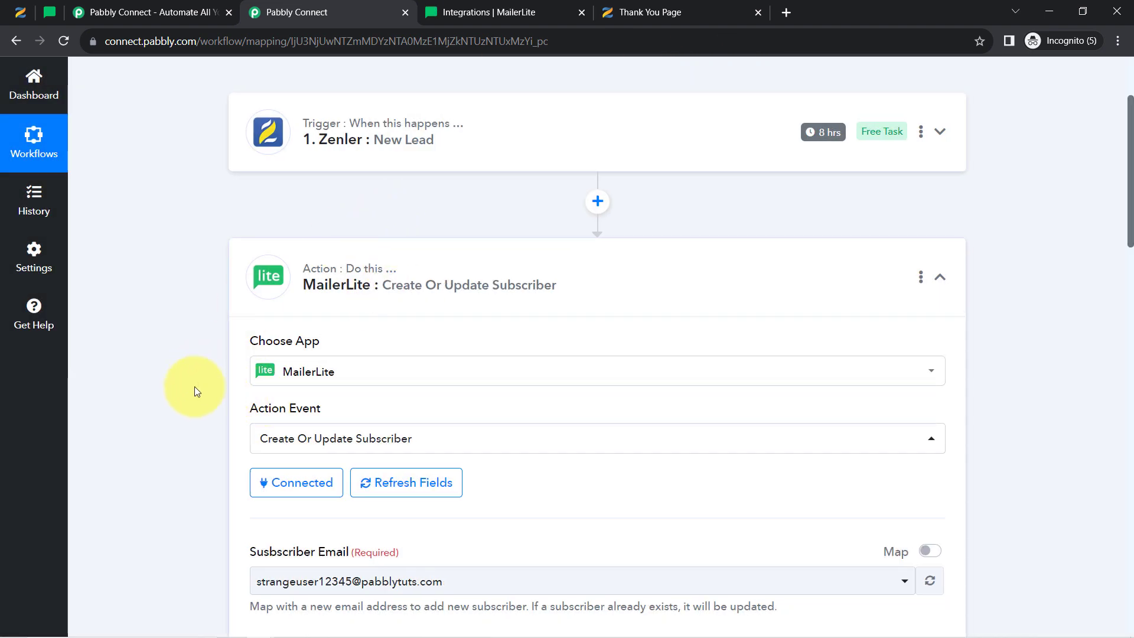
{"action": "scroll", "coordinate": [193, 387], "scroll_direction": "down", "scroll_amount": 3}
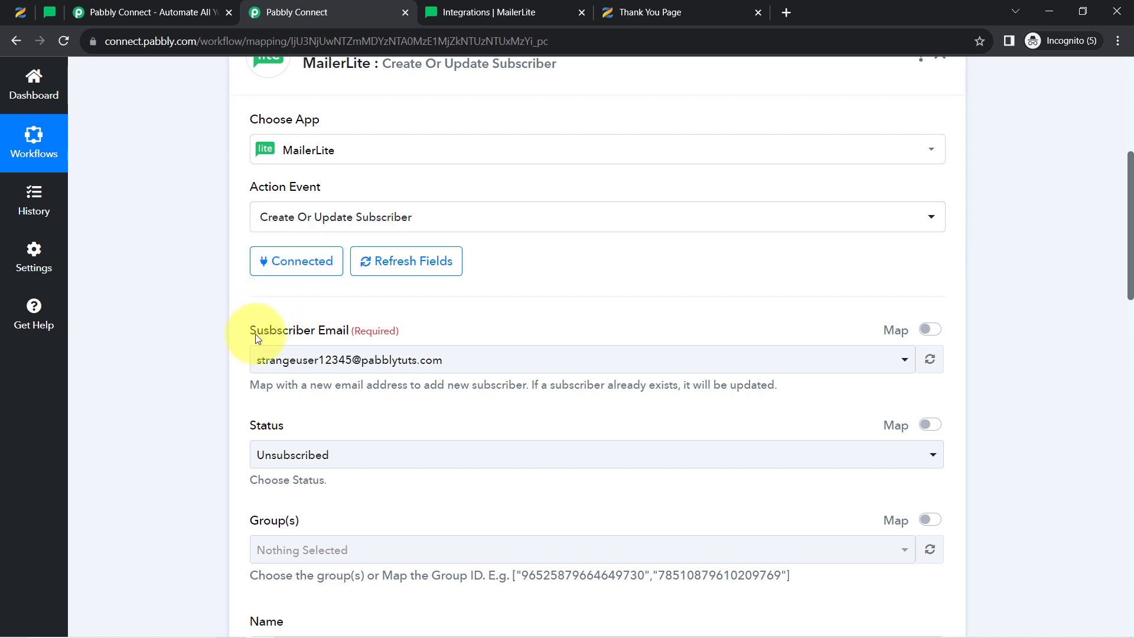
Inspect the Subscriber Email field and its choices without changing anything
{"action": "left_click_drag", "start_coordinate": [256, 331], "coordinate": [348, 332]}
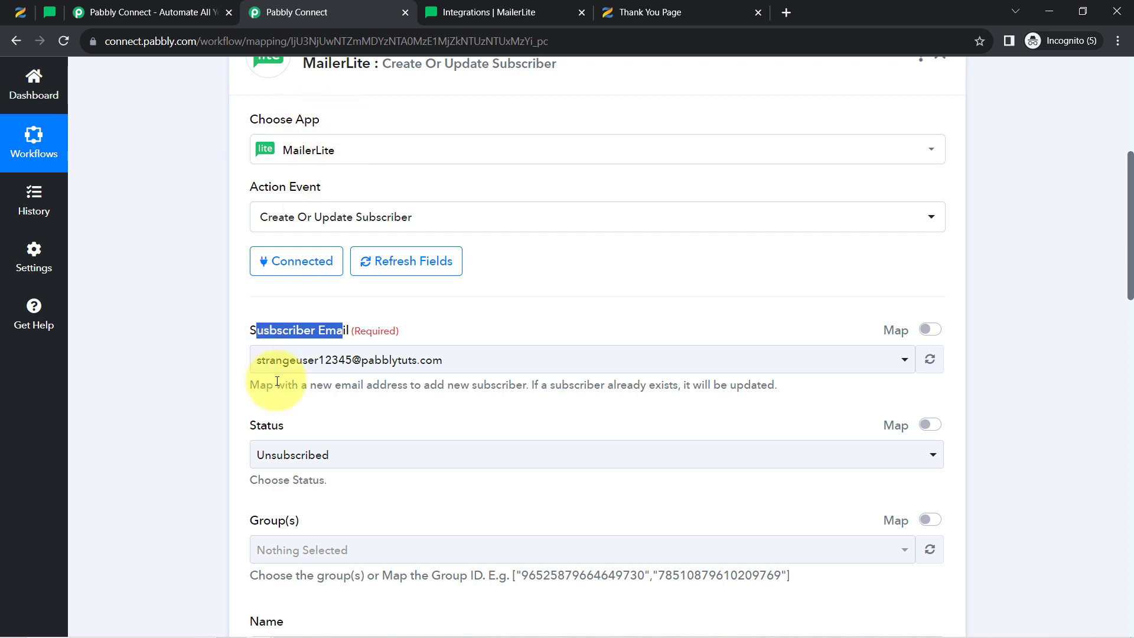
{"action": "left_click", "coordinate": [282, 353]}
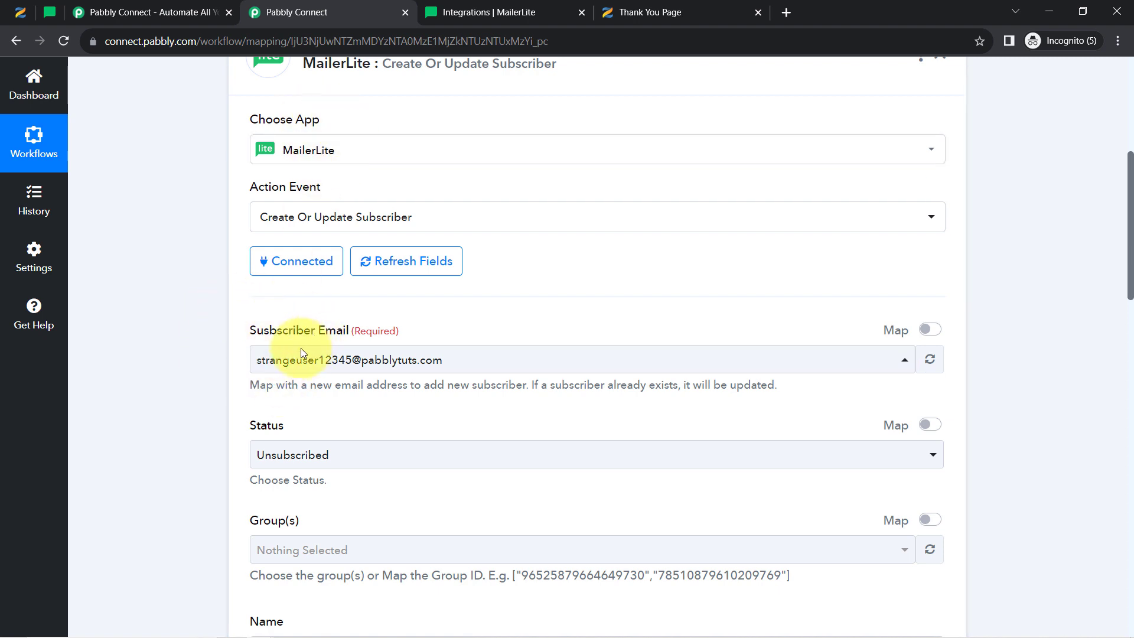
{"action": "left_click_drag", "start_coordinate": [268, 331], "coordinate": [328, 333]}
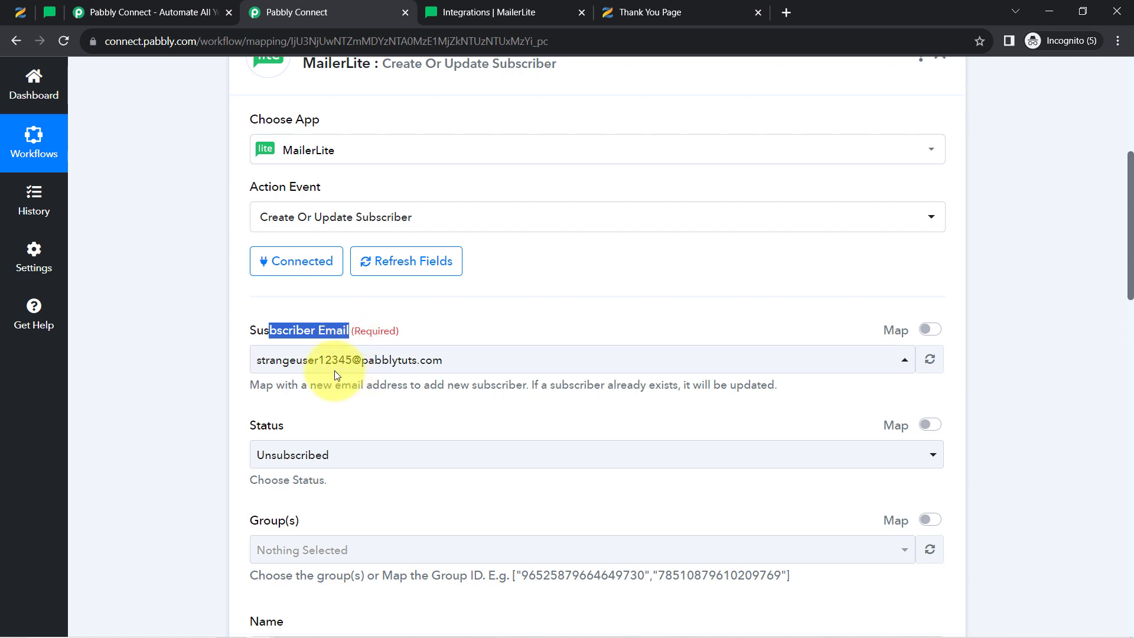
{"action": "left_click", "coordinate": [328, 361]}
{"action": "left_click", "coordinate": [327, 361]}
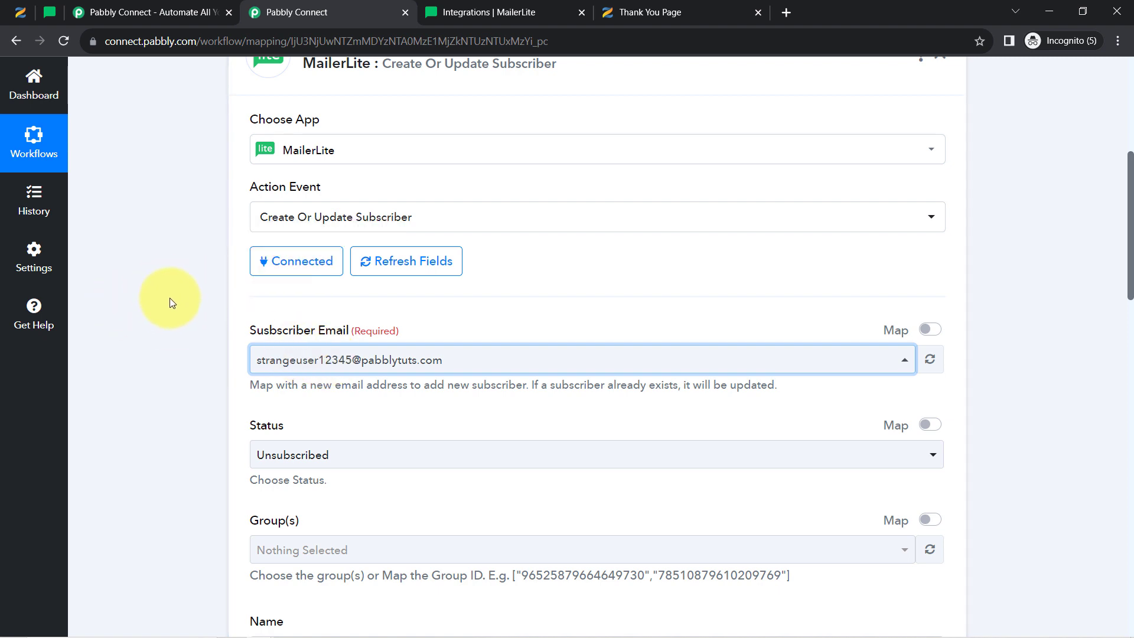
{"action": "scroll", "coordinate": [174, 306], "scroll_direction": "up", "scroll_amount": 3}
{"action": "scroll", "coordinate": [174, 306], "scroll_direction": "up", "scroll_amount": 1}
Expand the Zenler trigger and review the test lead's email, first name and last name
{"action": "left_click", "coordinate": [324, 144]}
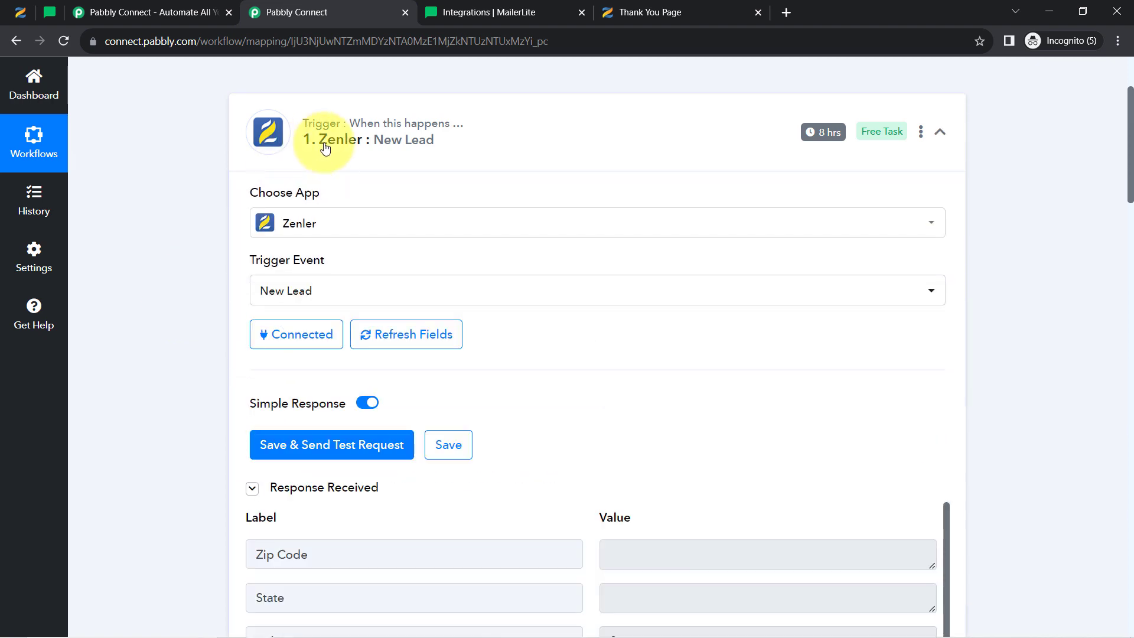
{"action": "scroll", "coordinate": [147, 378], "scroll_direction": "down", "scroll_amount": 7}
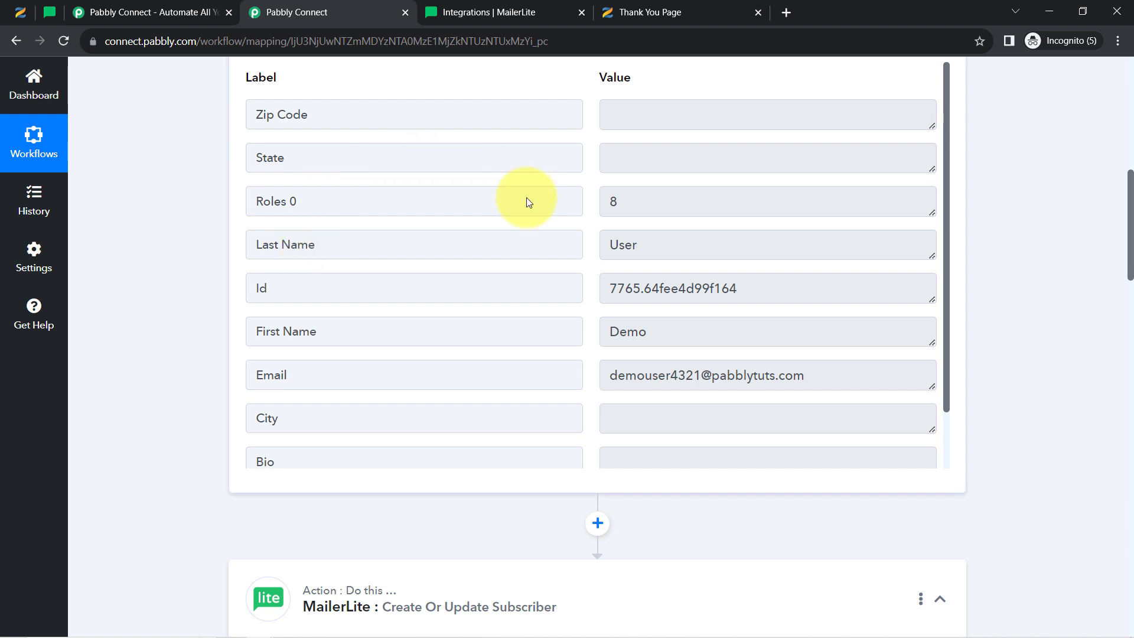
{"action": "left_click_drag", "start_coordinate": [764, 375], "coordinate": [676, 375]}
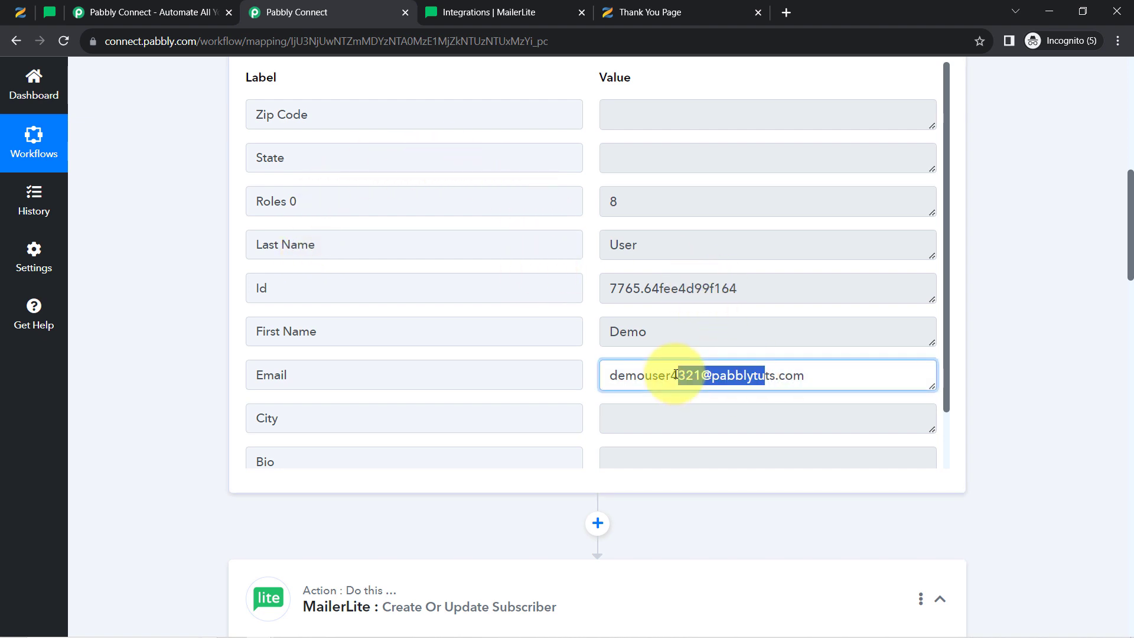
{"action": "double_click", "coordinate": [649, 331]}
{"action": "double_click", "coordinate": [630, 244]}
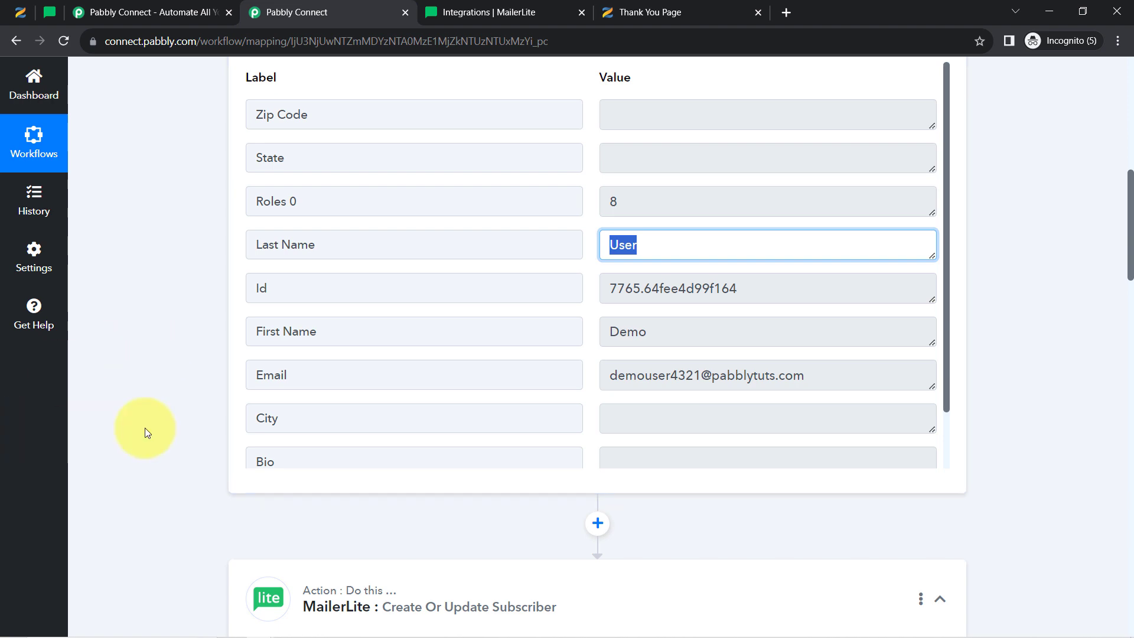
{"action": "scroll", "coordinate": [148, 432], "scroll_direction": "down", "scroll_amount": 5}
{"action": "scroll", "coordinate": [148, 431], "scroll_direction": "down", "scroll_amount": 6}
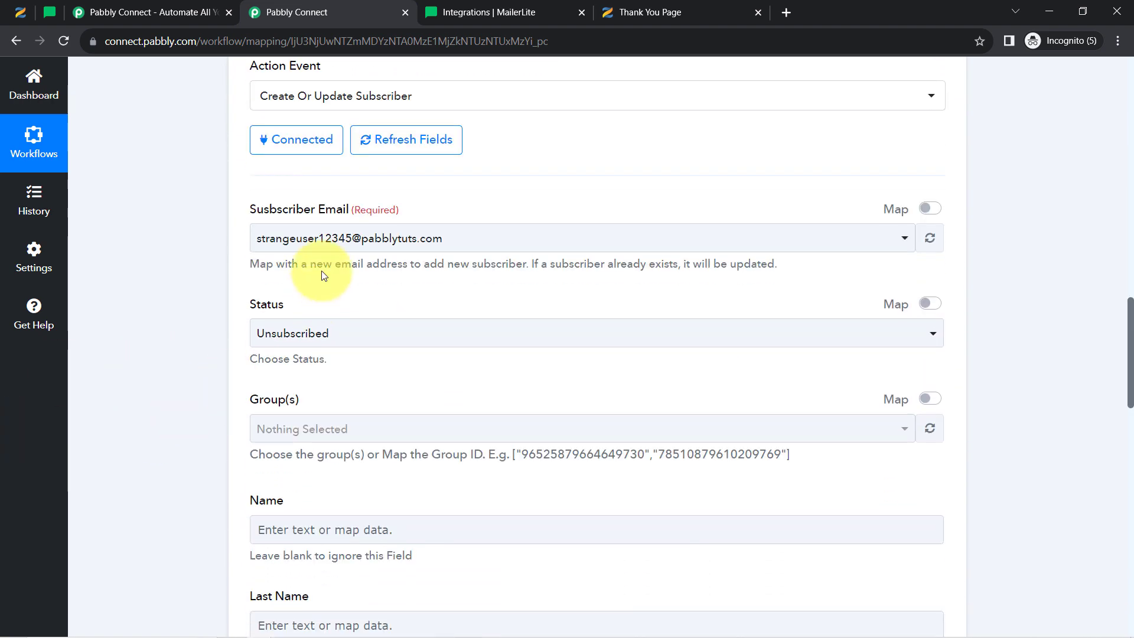
{"action": "left_click_drag", "start_coordinate": [301, 264], "coordinate": [733, 270]}
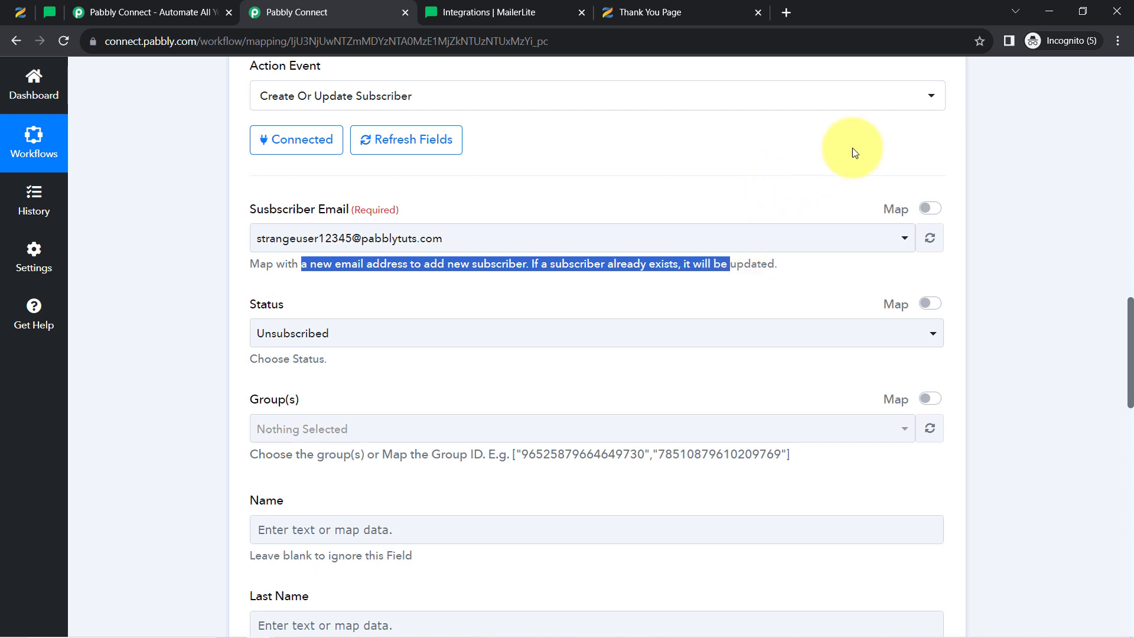
Replace the placeholder Subscriber Email with the mapped Zenler New Lead Email field
{"action": "left_click", "coordinate": [932, 210]}
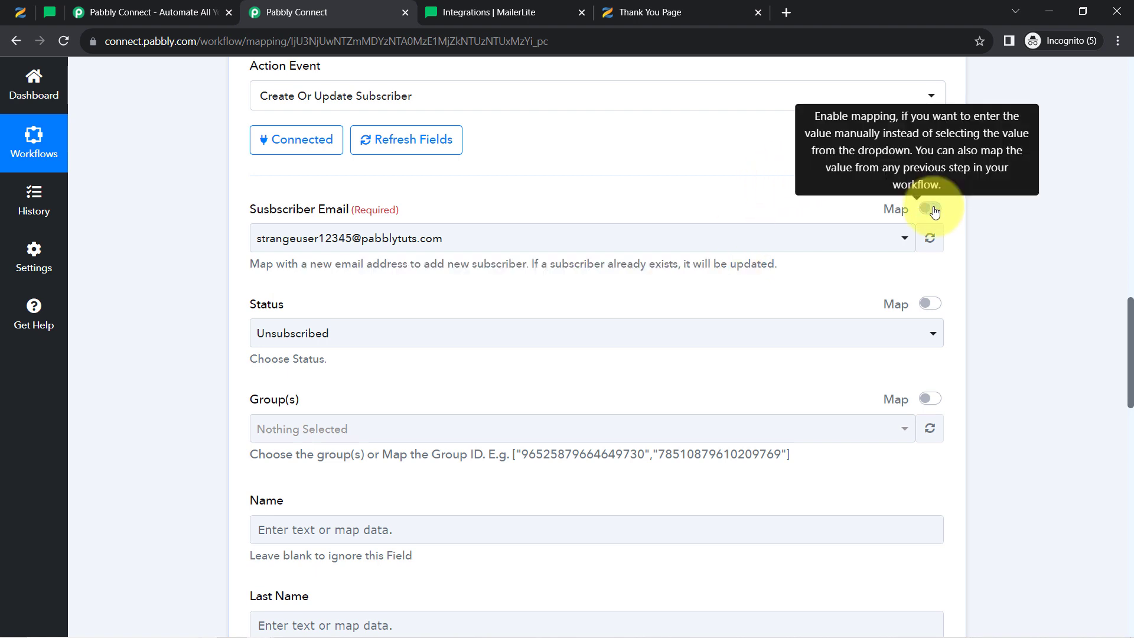
{"action": "triple_click", "coordinate": [483, 241]}
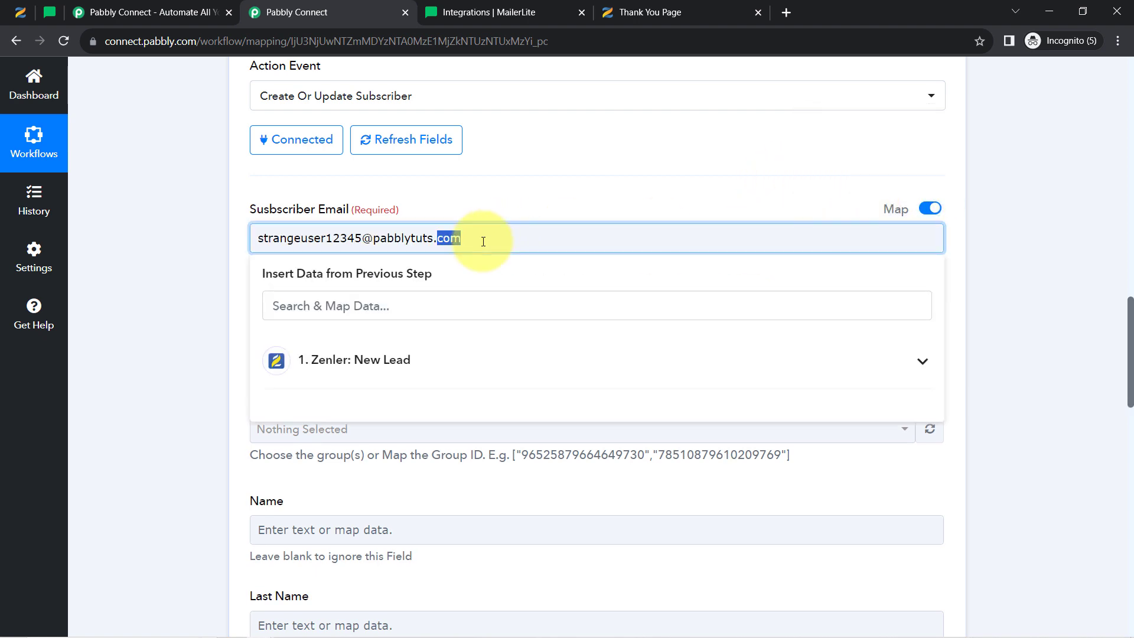
{"action": "key", "text": "BackSpace"}
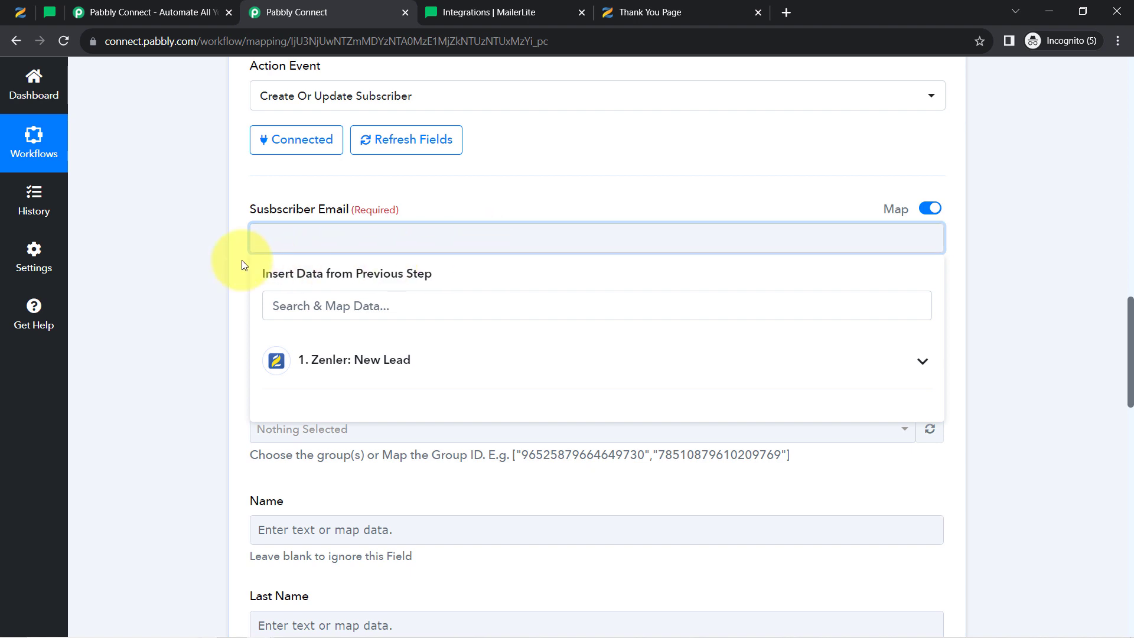
{"action": "left_click", "coordinate": [224, 262]}
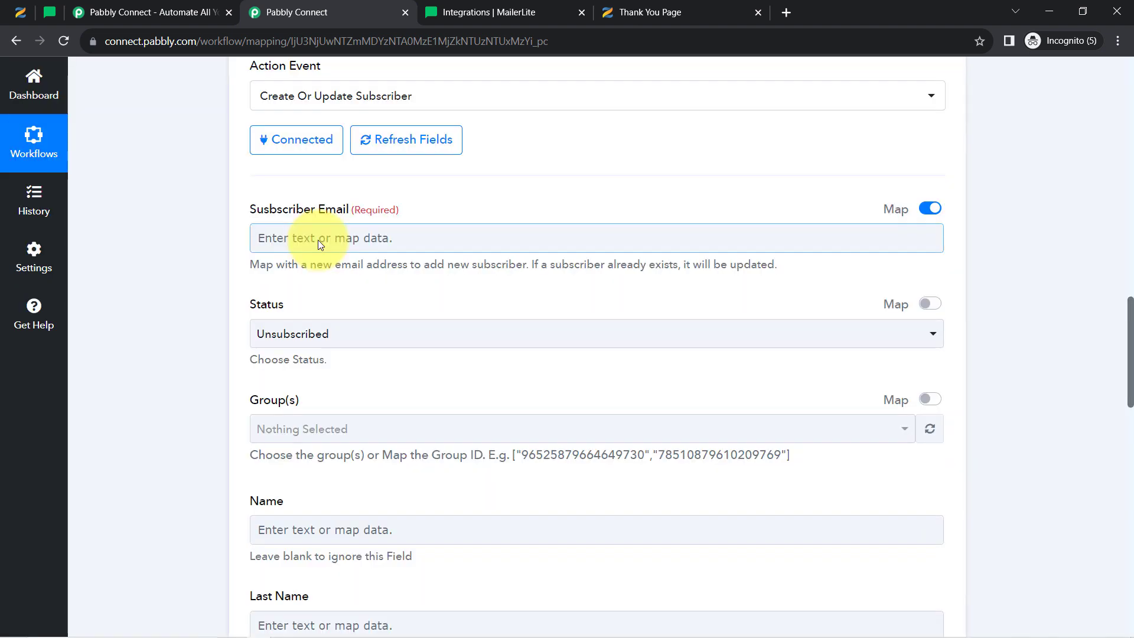
{"action": "left_click", "coordinate": [317, 240]}
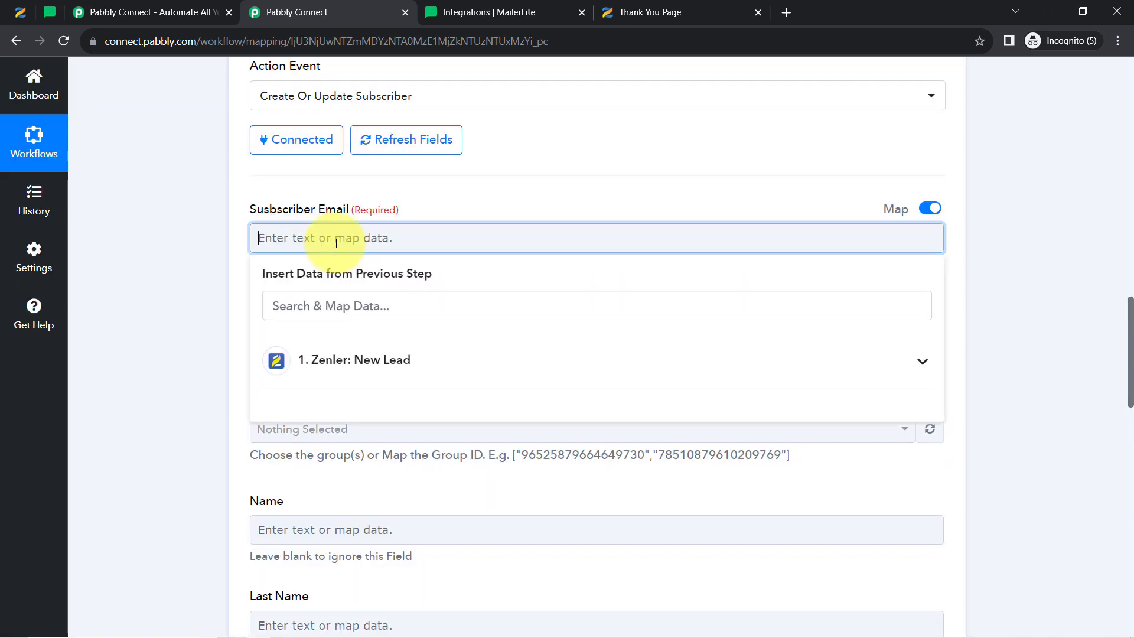
{"action": "left_click", "coordinate": [350, 377]}
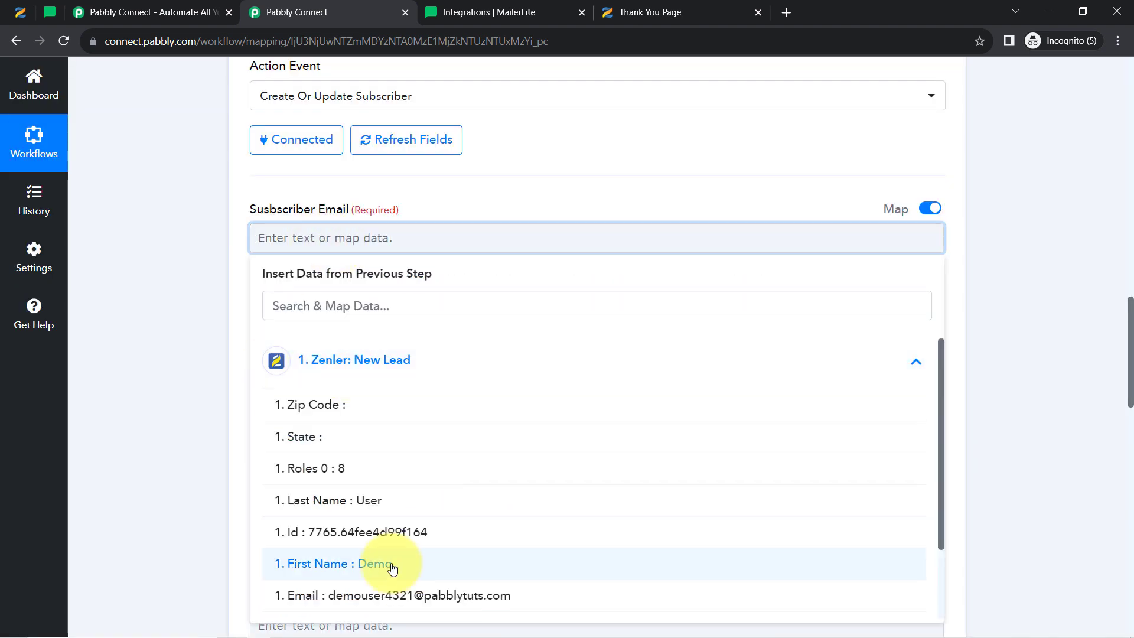
{"action": "left_click", "coordinate": [367, 595]}
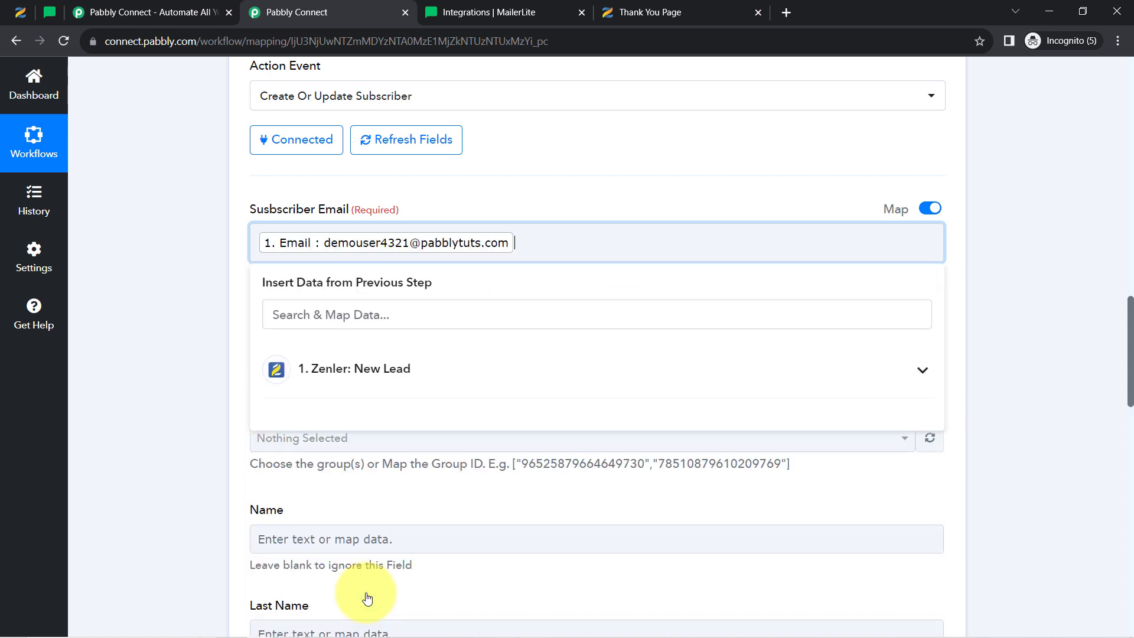
{"action": "left_click", "coordinate": [181, 253]}
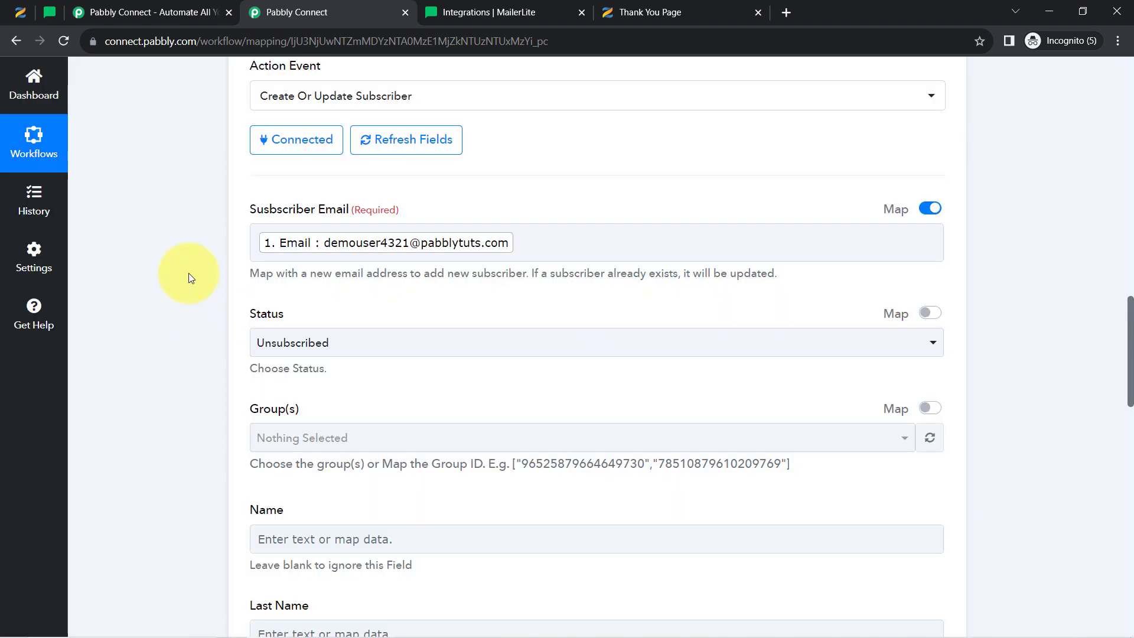
{"action": "scroll", "coordinate": [194, 306], "scroll_direction": "down", "scroll_amount": 3}
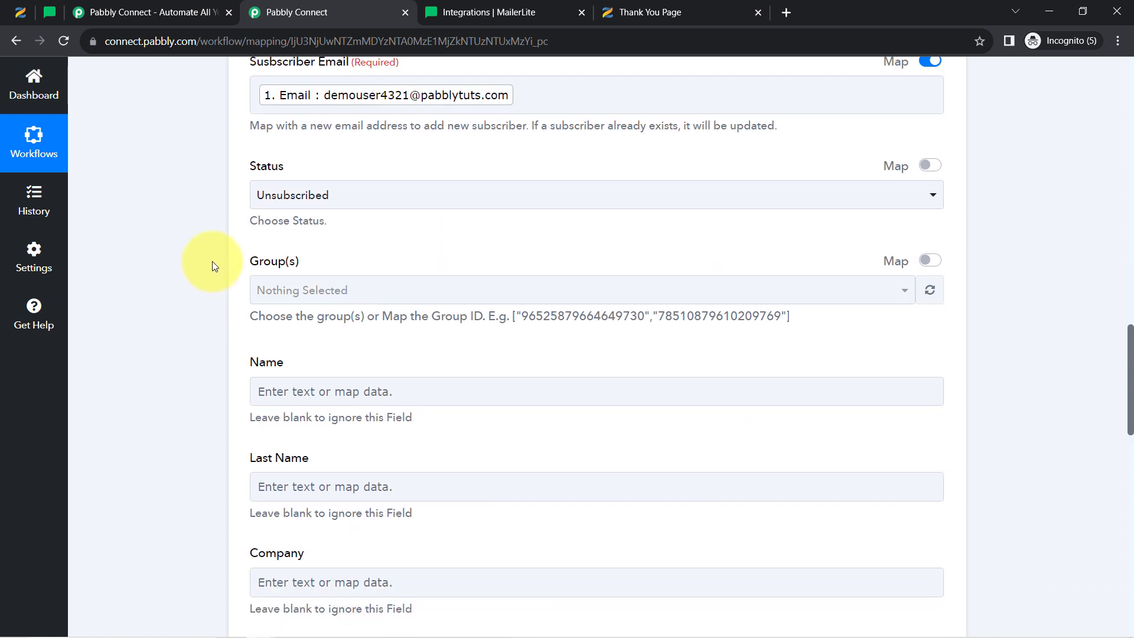
Set the subscriber Status to Active
{"action": "left_click", "coordinate": [288, 197]}
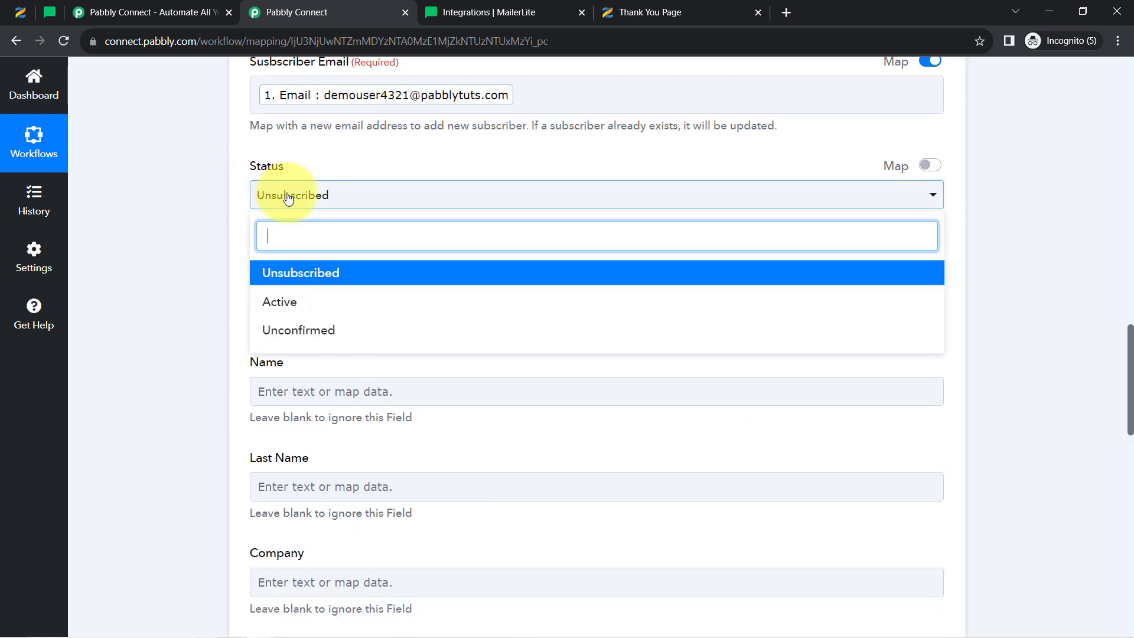
{"action": "left_click", "coordinate": [276, 301]}
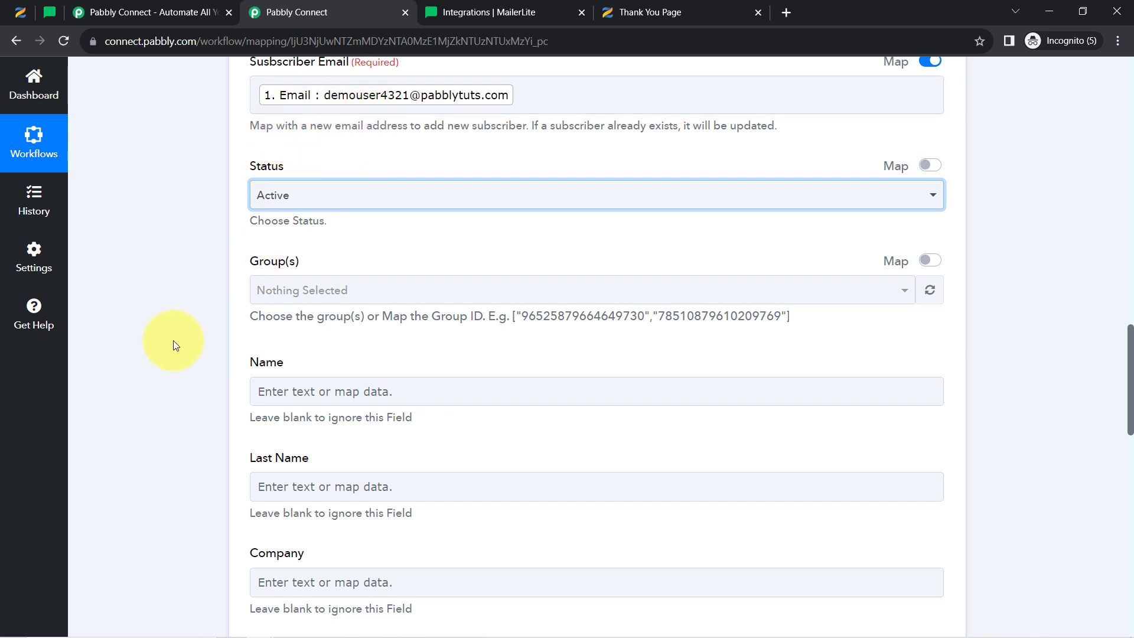
{"action": "scroll", "coordinate": [172, 350], "scroll_direction": "down", "scroll_amount": 1}
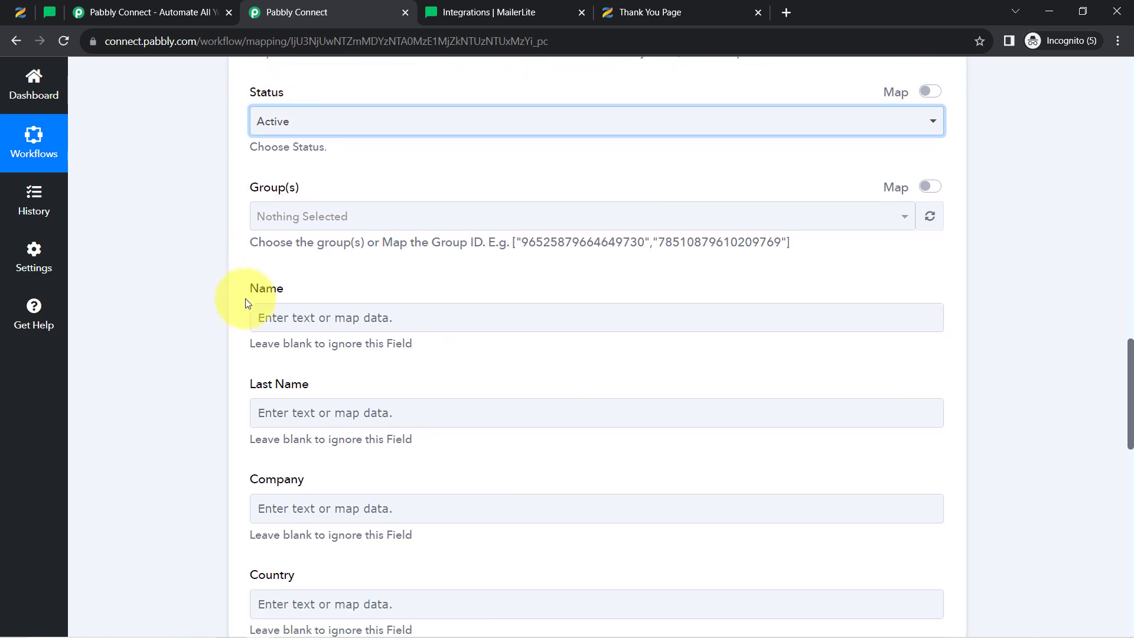
Map the Zenler lead's First Name into the MailerLite Name field
{"action": "left_click", "coordinate": [259, 317]}
{"action": "left_click", "coordinate": [296, 440]}
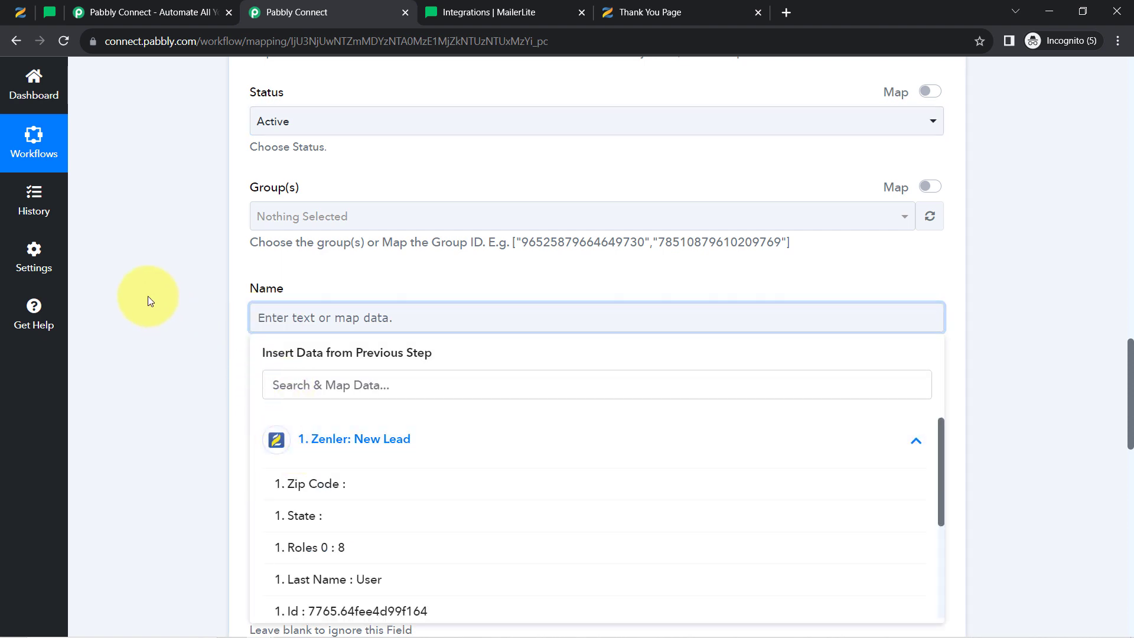
{"action": "scroll", "coordinate": [168, 304], "scroll_direction": "down", "scroll_amount": 2}
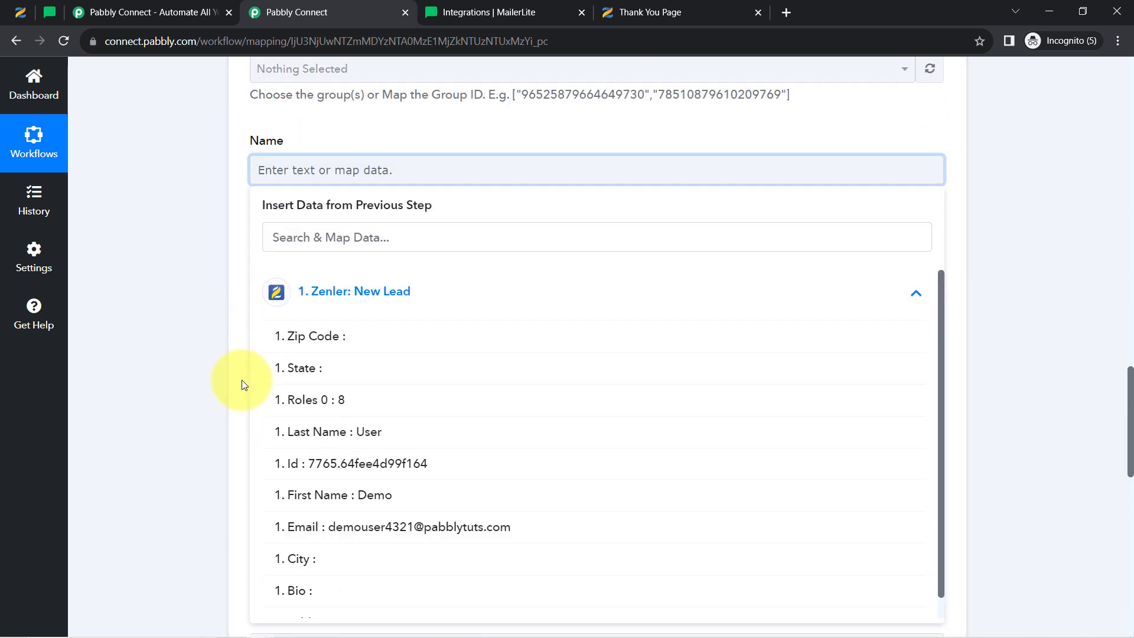
{"action": "left_click", "coordinate": [291, 496]}
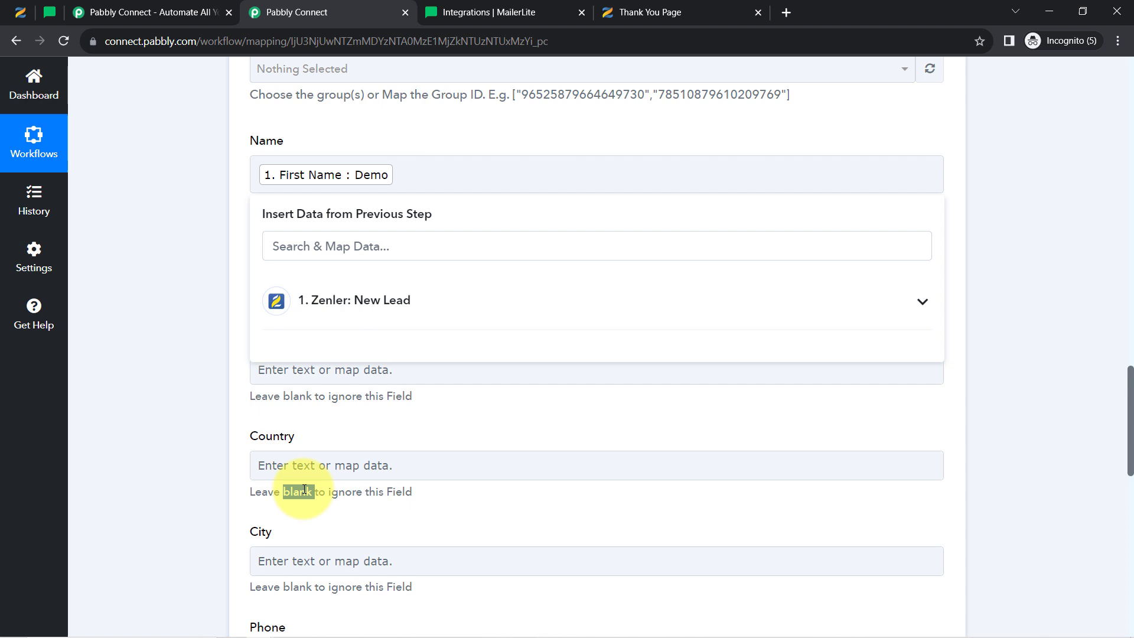
Map the Zenler lead's Last Name into the MailerLite Last Name field
{"action": "left_click", "coordinate": [178, 173]}
{"action": "left_click", "coordinate": [259, 271]}
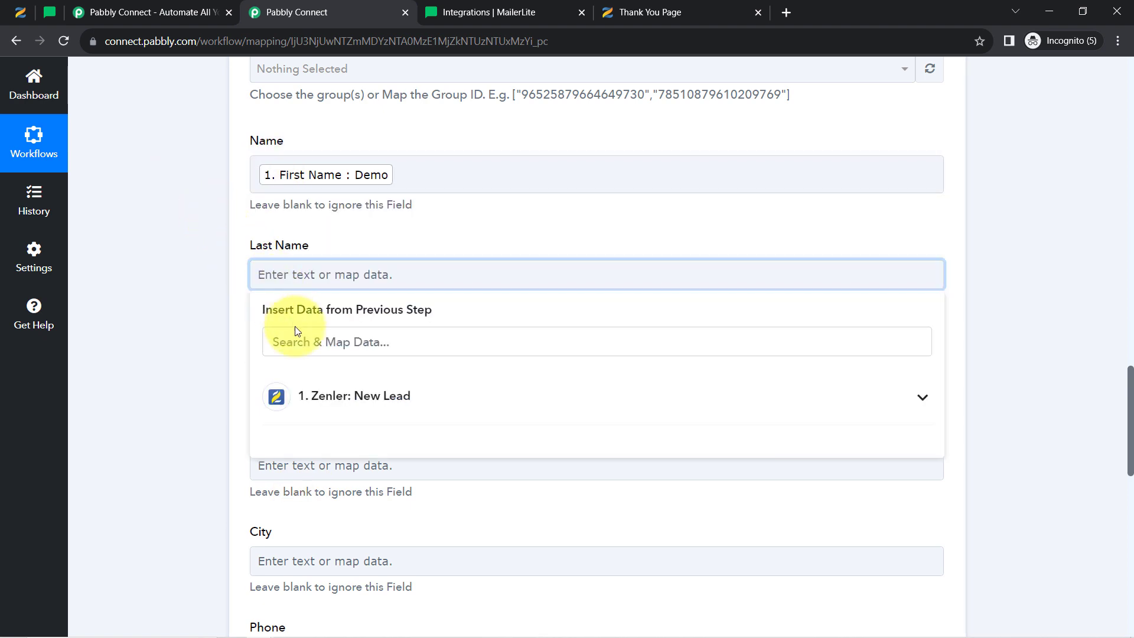
{"action": "left_click", "coordinate": [327, 394]}
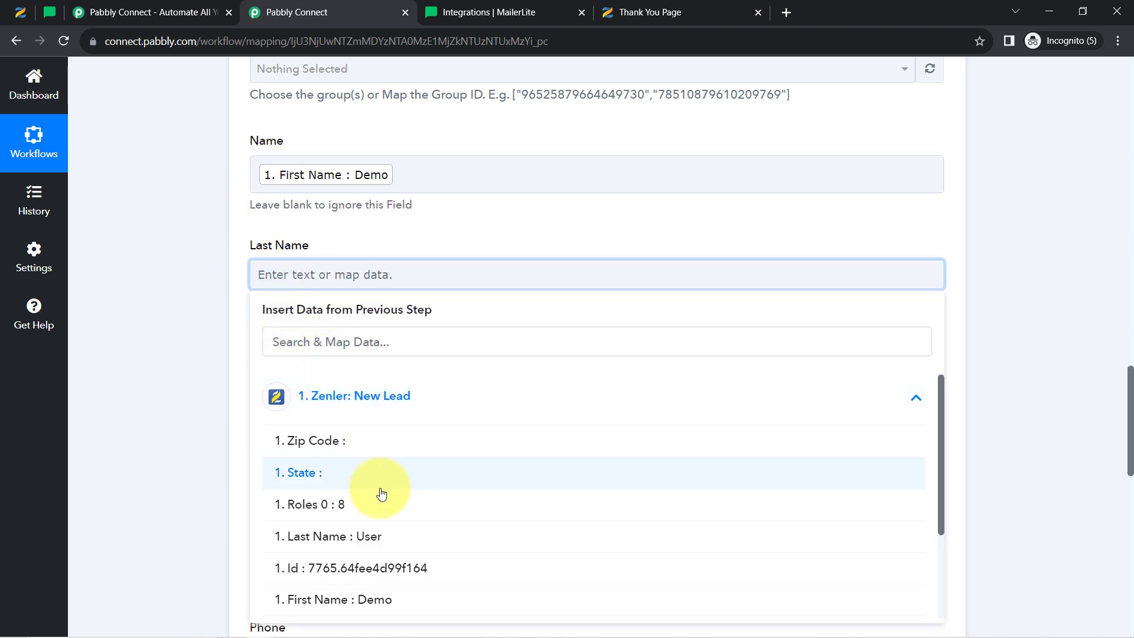
{"action": "left_click", "coordinate": [366, 536]}
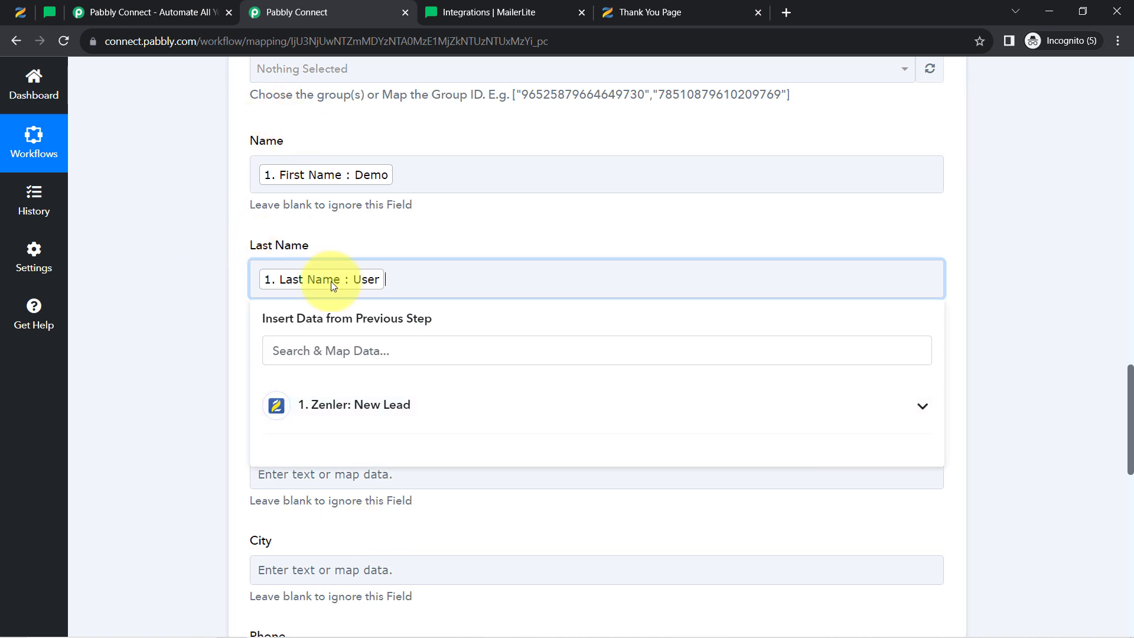
{"action": "left_click", "coordinate": [199, 324]}
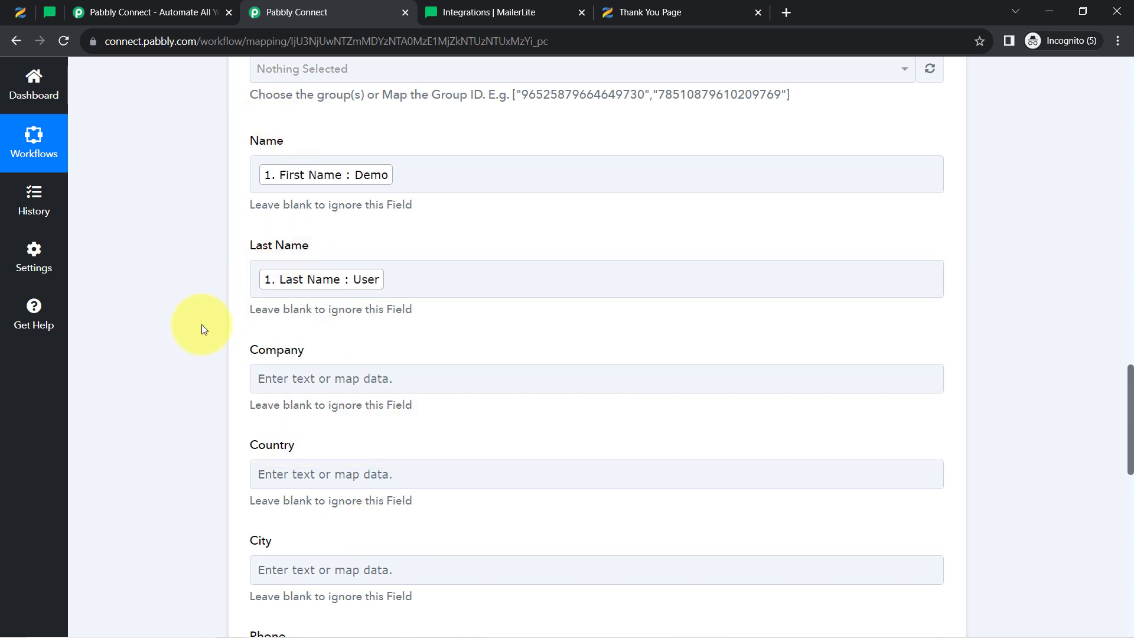
Leave Company, Country, City, Phone, State, ZIP and Travelling Destination blank; save and send a test request
{"action": "scroll", "coordinate": [202, 329], "scroll_direction": "down", "scroll_amount": 5}
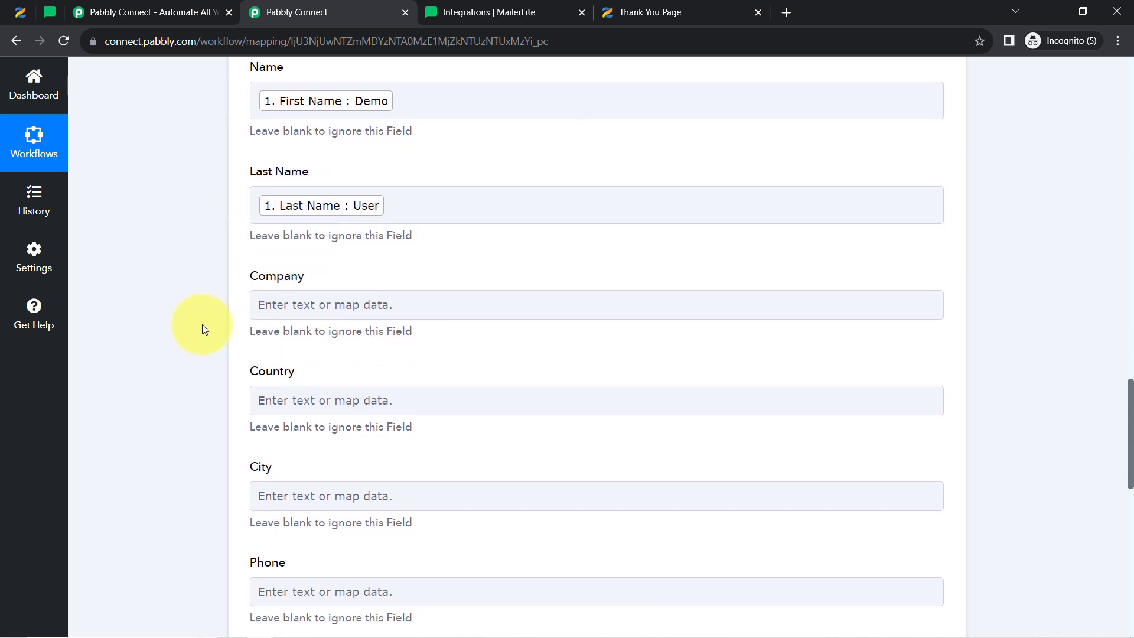
{"action": "scroll", "coordinate": [202, 329], "scroll_direction": "down", "scroll_amount": 1}
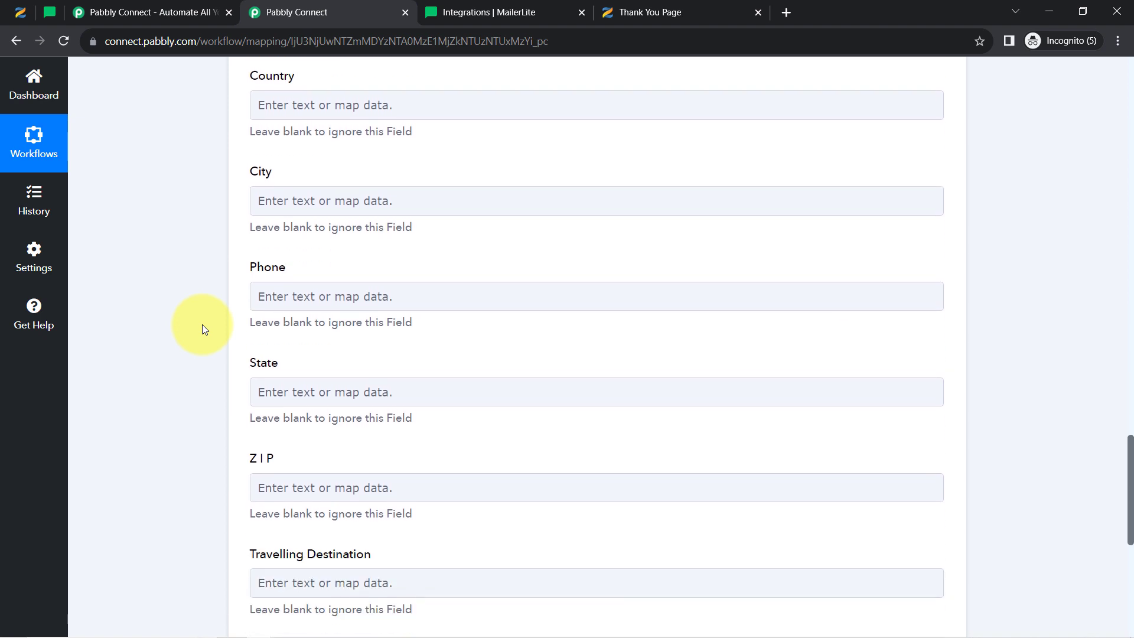
{"action": "scroll", "coordinate": [202, 325], "scroll_direction": "down", "scroll_amount": 3}
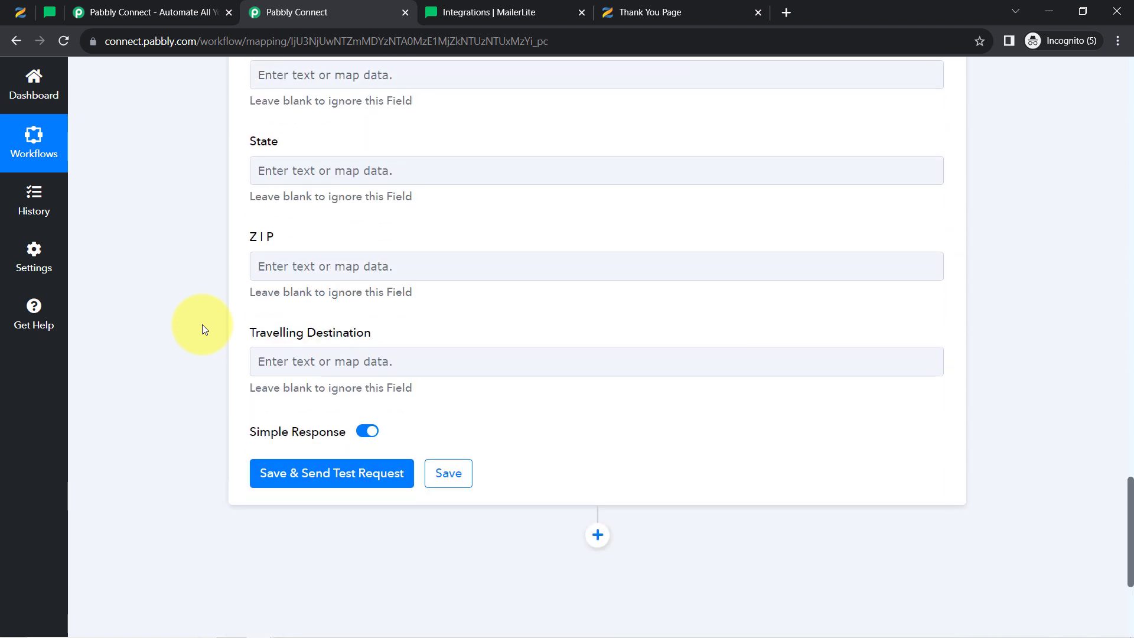
{"action": "scroll", "coordinate": [202, 326], "scroll_direction": "up", "scroll_amount": 3}
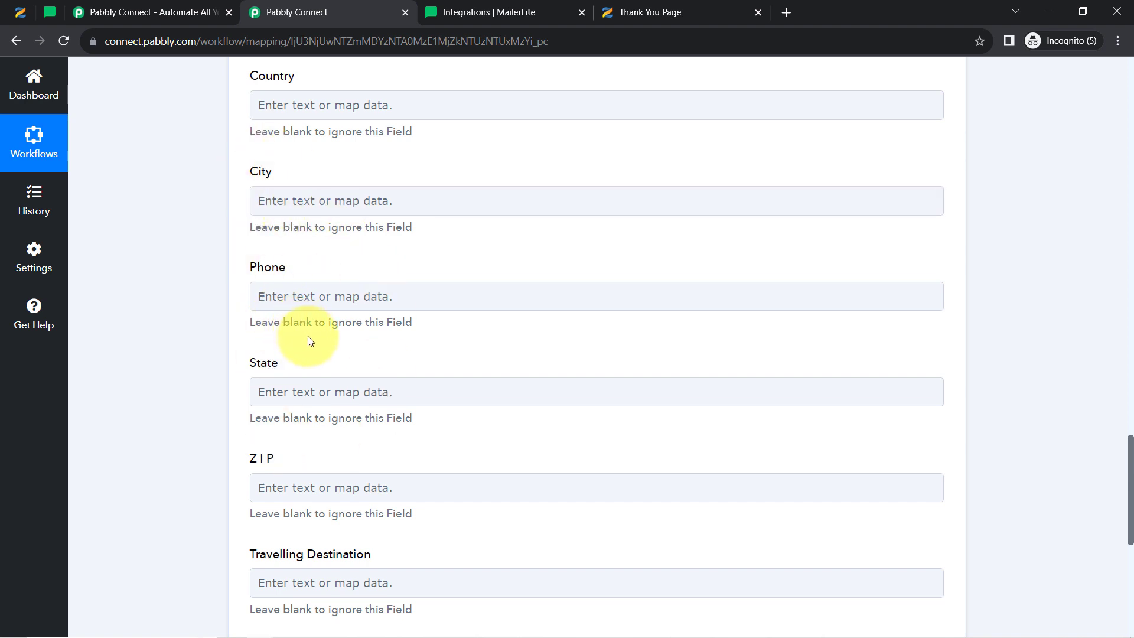
{"action": "scroll", "coordinate": [203, 396], "scroll_direction": "down", "scroll_amount": 1}
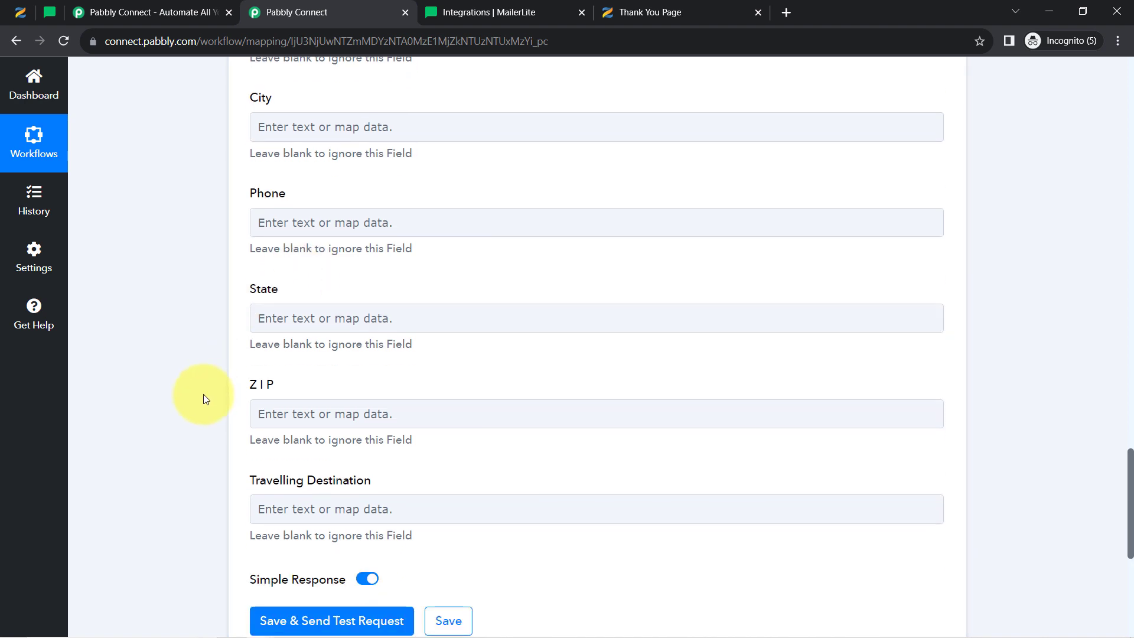
{"action": "left_click", "coordinate": [456, 317]}
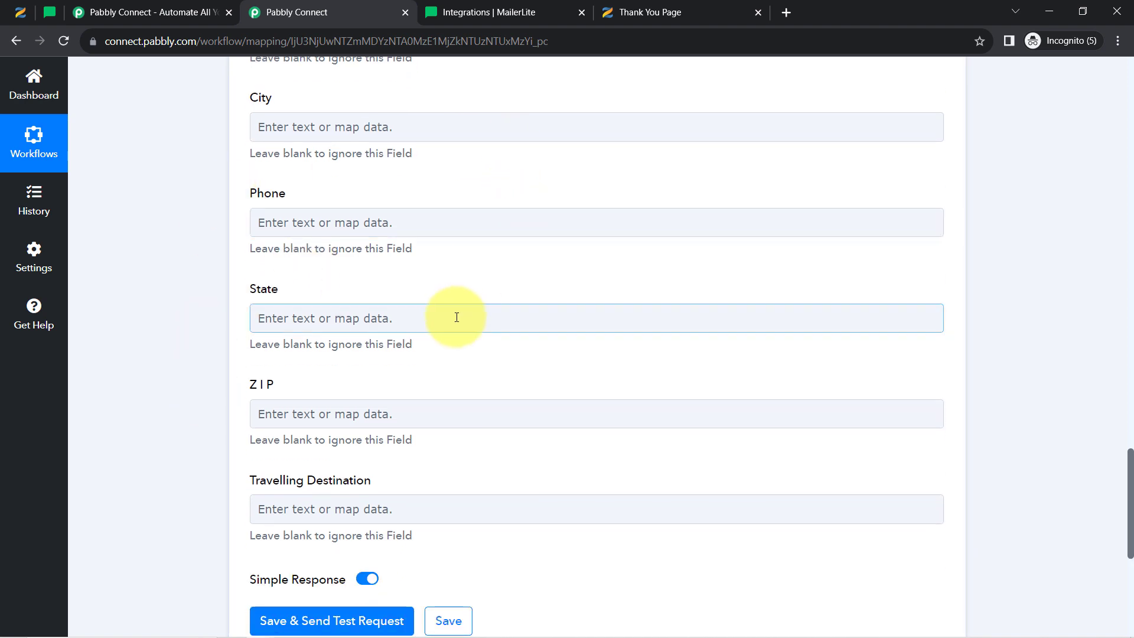
{"action": "scroll", "coordinate": [449, 337], "scroll_direction": "down", "scroll_amount": 5}
{"action": "scroll", "coordinate": [319, 354], "scroll_direction": "up", "scroll_amount": 2}
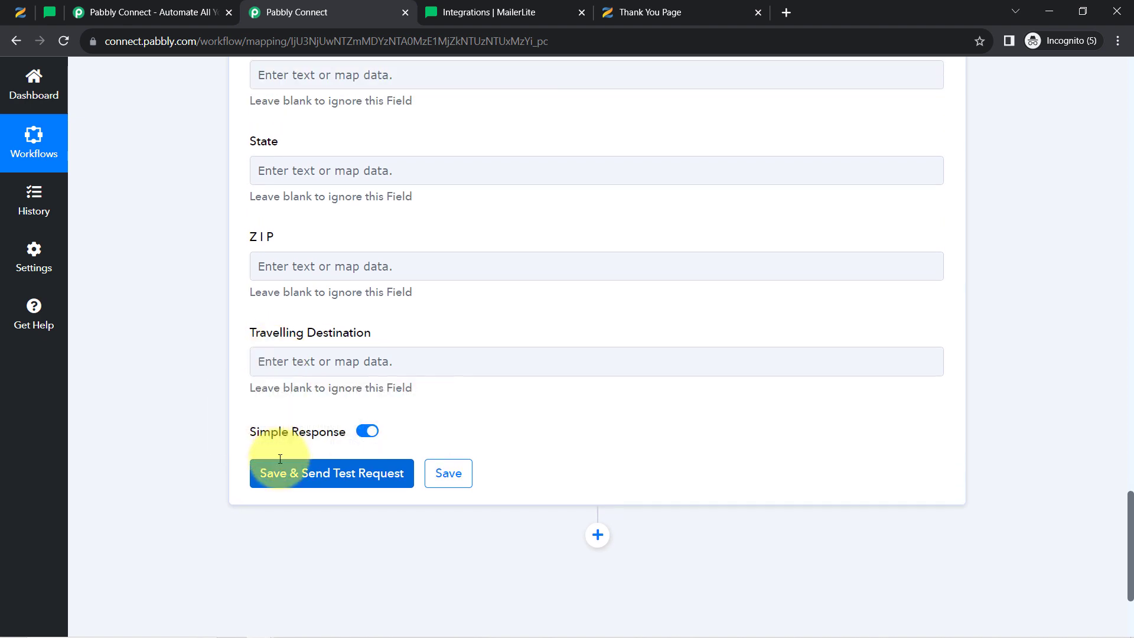
{"action": "left_click", "coordinate": [283, 473]}
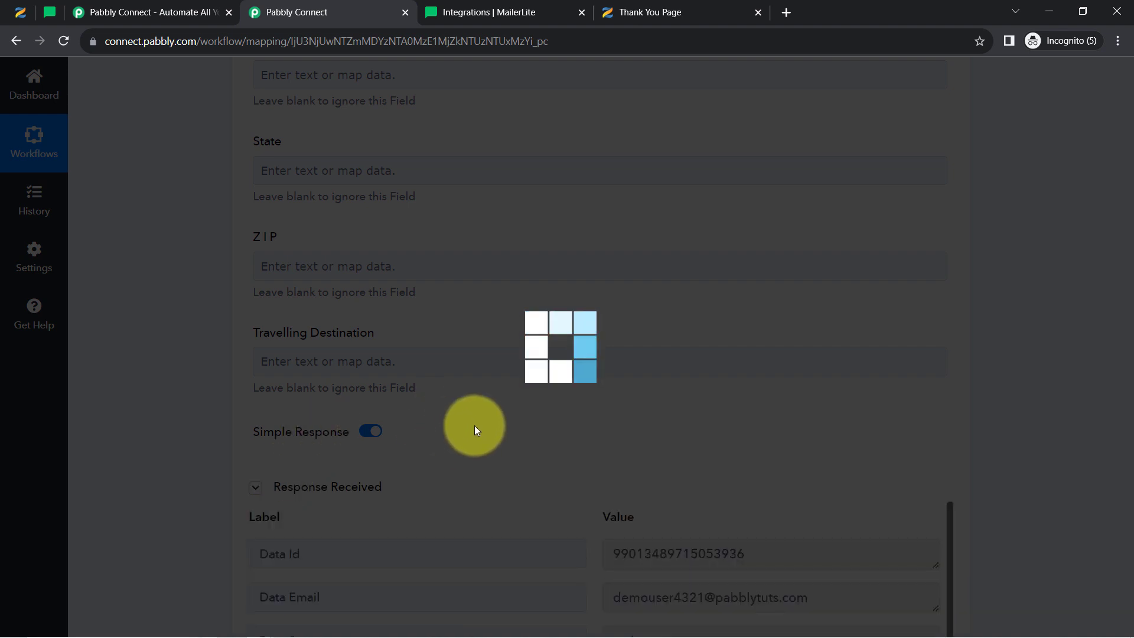
Confirm the test response lists the subscriber status as active, collapse it, then switch to MailerLite
{"action": "scroll", "coordinate": [452, 438], "scroll_direction": "down", "scroll_amount": 2}
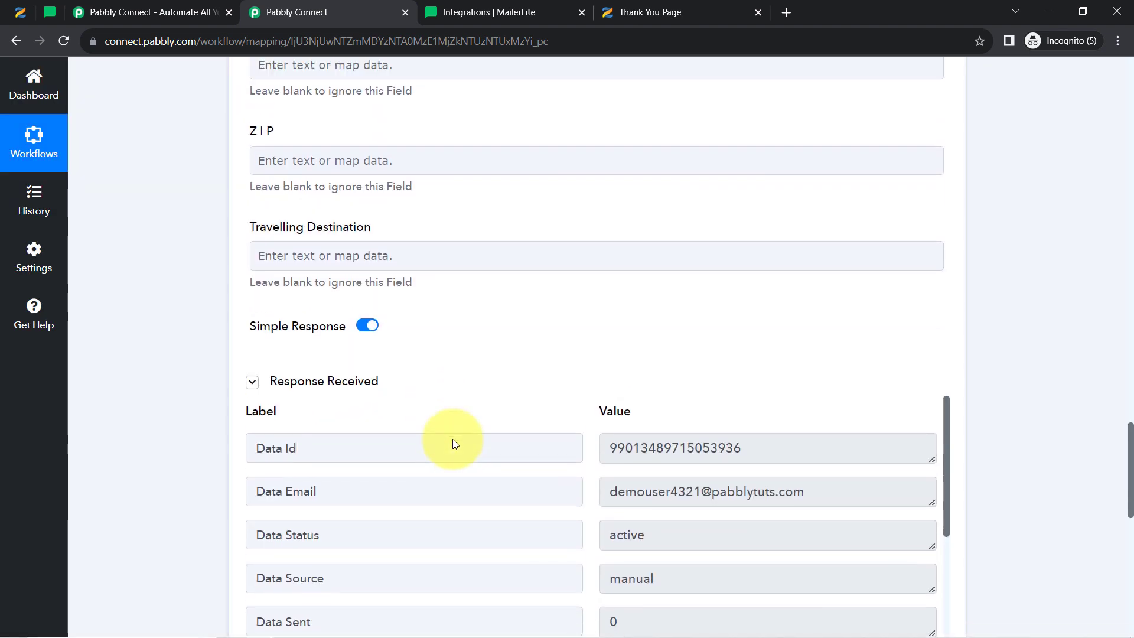
{"action": "scroll", "coordinate": [452, 438], "scroll_direction": "up", "scroll_amount": 1}
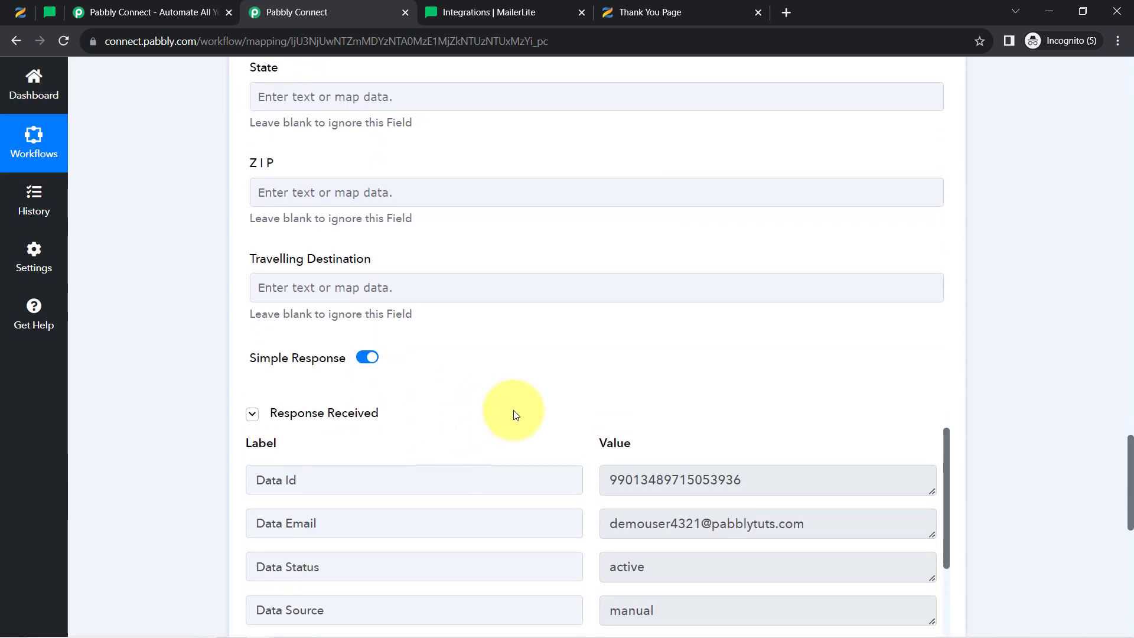
{"action": "left_click", "coordinate": [316, 416]}
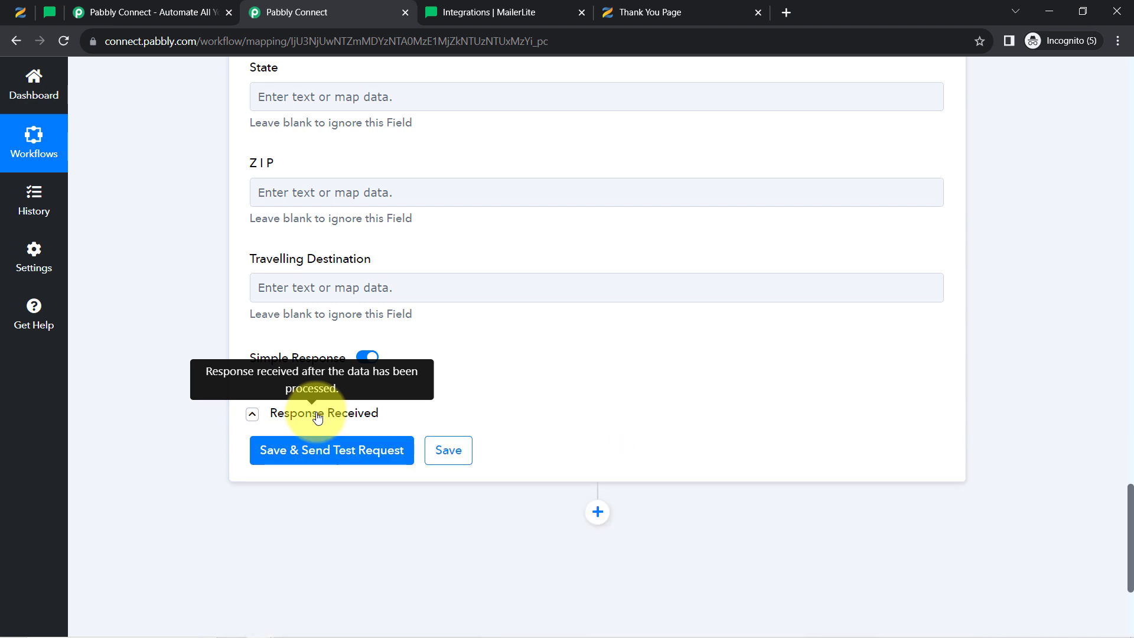
{"action": "left_click", "coordinate": [45, 8]}
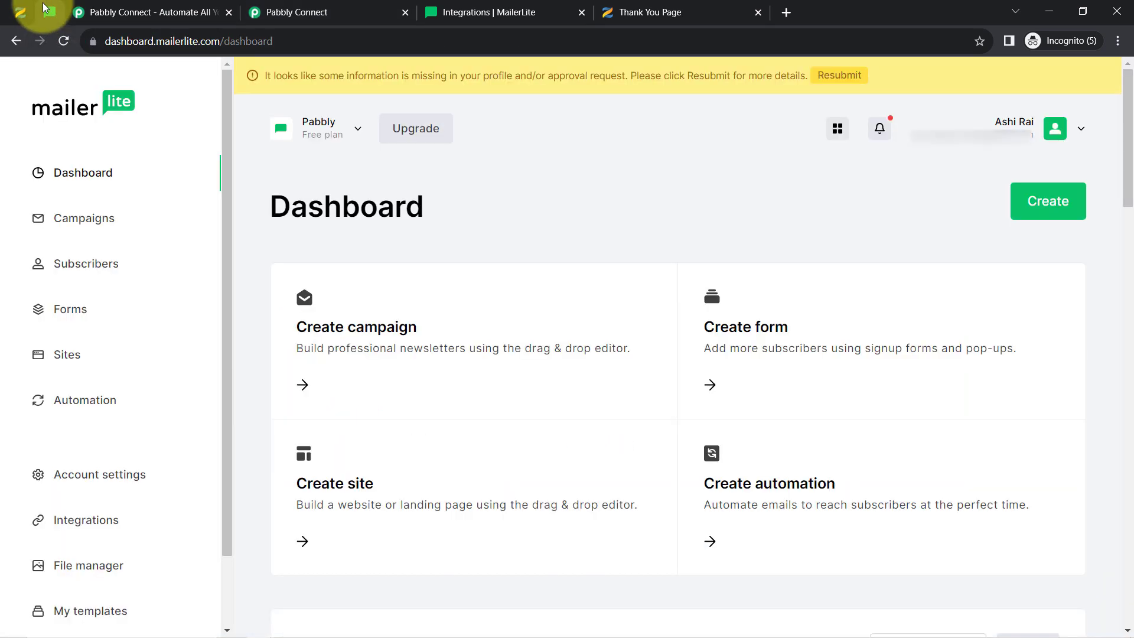
Open the newest subscriber's profile and verify it is Active with name Demo and last name User
{"action": "left_click", "coordinate": [73, 265]}
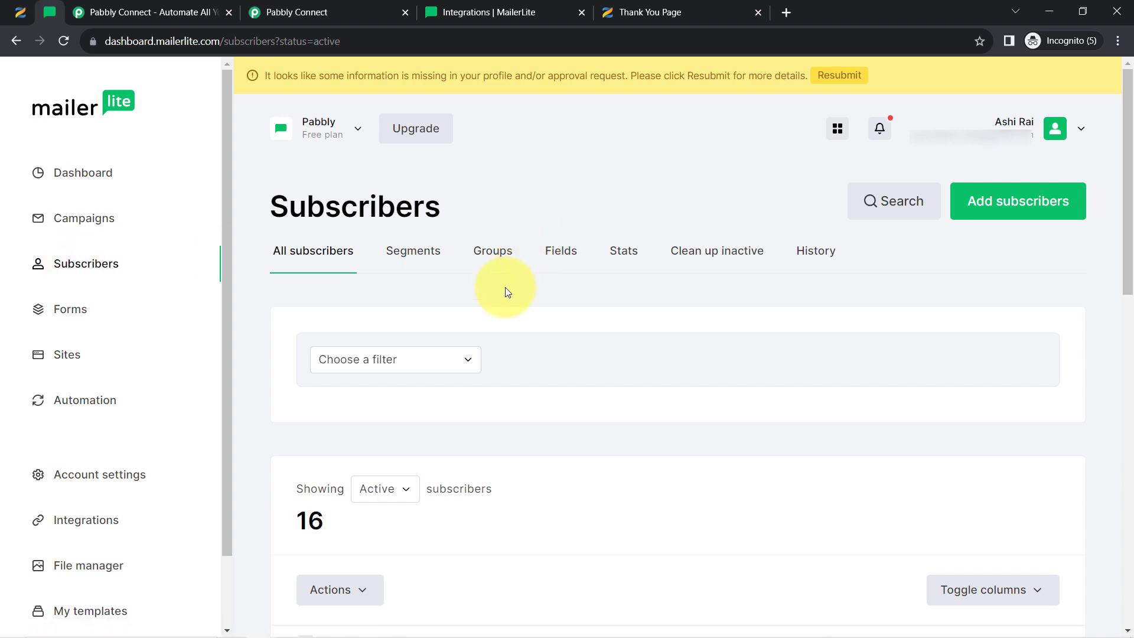
{"action": "scroll", "coordinate": [506, 292], "scroll_direction": "down", "scroll_amount": 1}
{"action": "scroll", "coordinate": [505, 287], "scroll_direction": "down", "scroll_amount": 2}
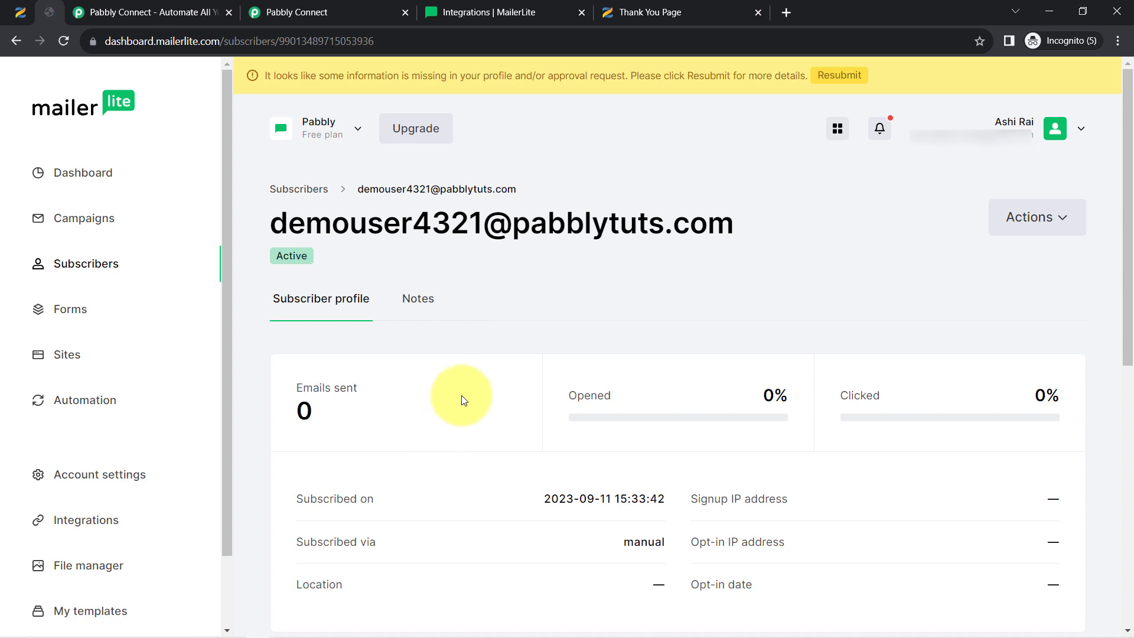
{"action": "scroll", "coordinate": [467, 389], "scroll_direction": "down", "scroll_amount": 9}
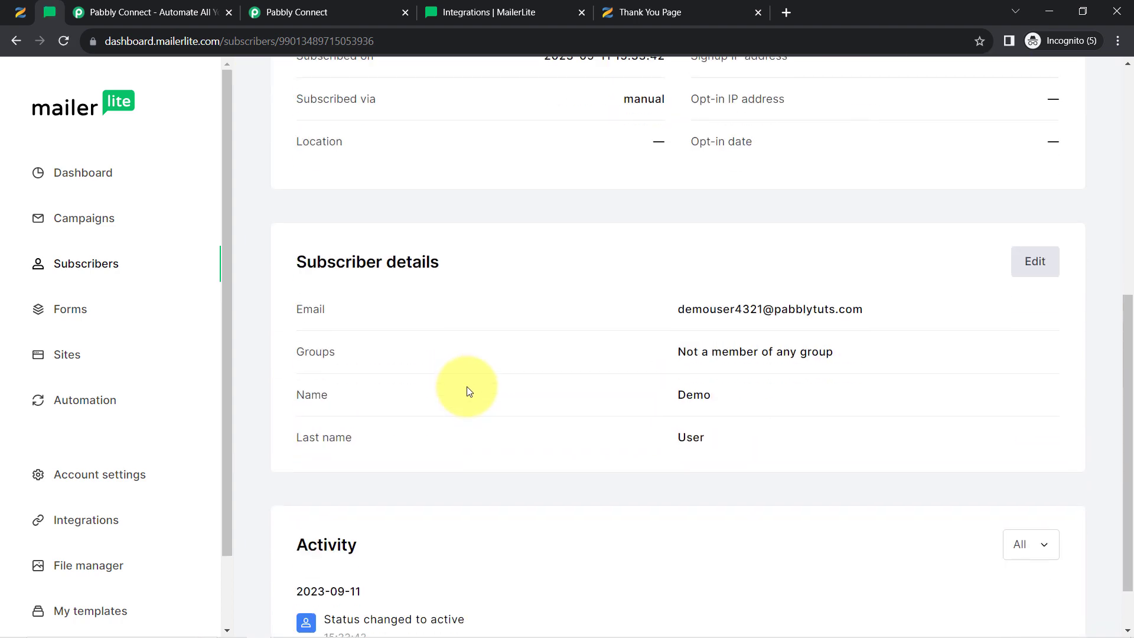
{"action": "double_click", "coordinate": [702, 332]}
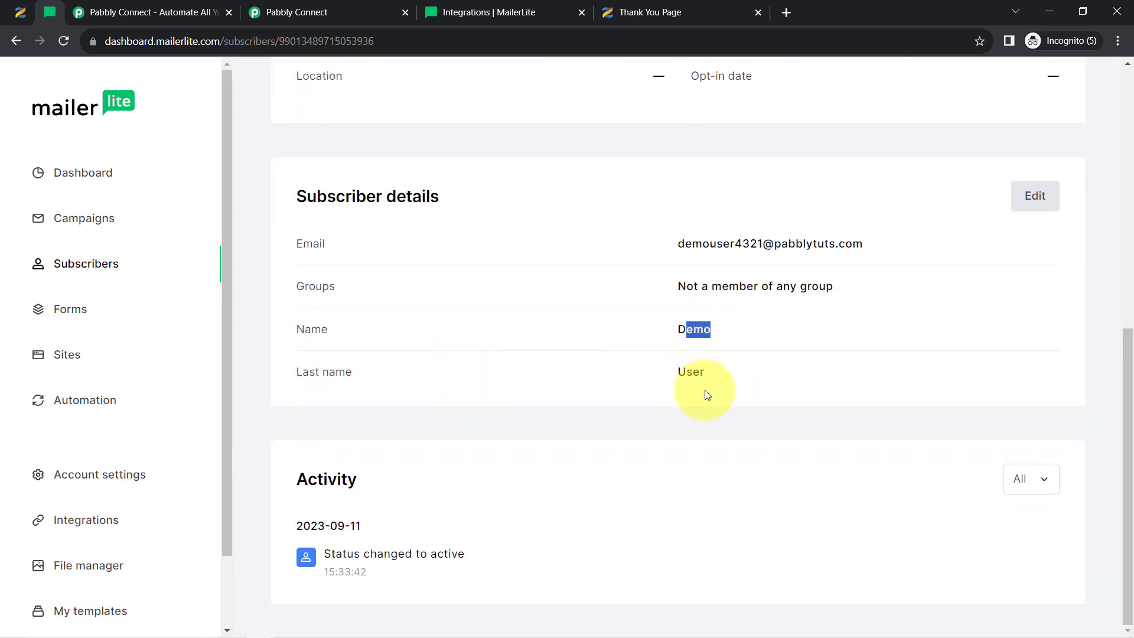
{"action": "left_click", "coordinate": [709, 388]}
{"action": "left_click_drag", "start_coordinate": [699, 378], "coordinate": [675, 376]}
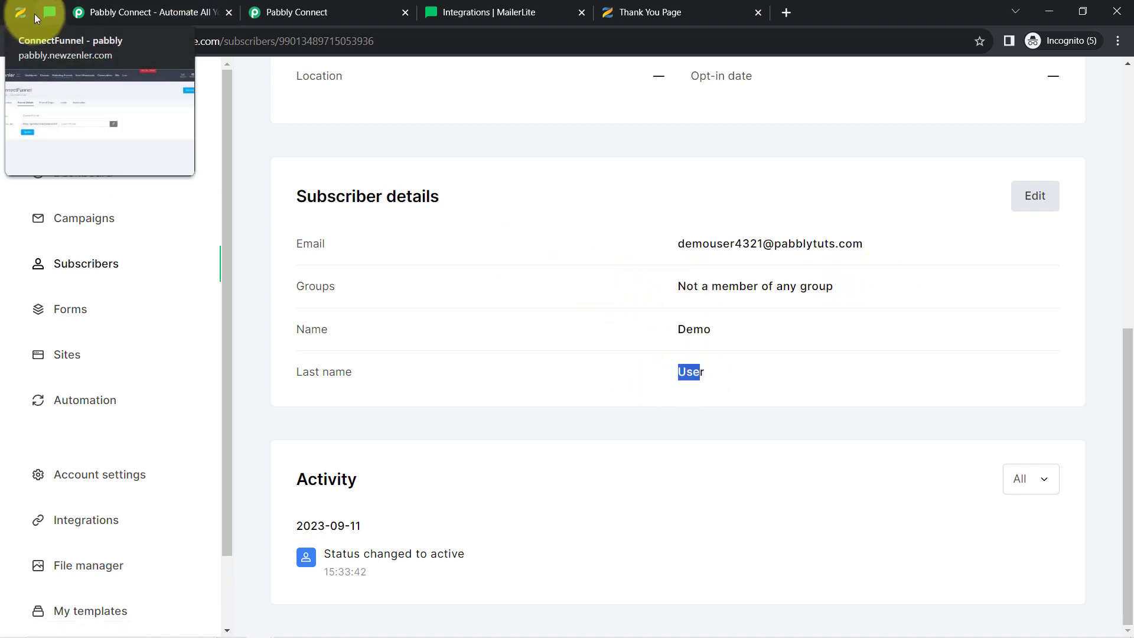
Back in the workflow, collapse the Zenler New Lead trigger and MailerLite Create Or Update Subscriber action
{"action": "left_click", "coordinate": [295, 12]}
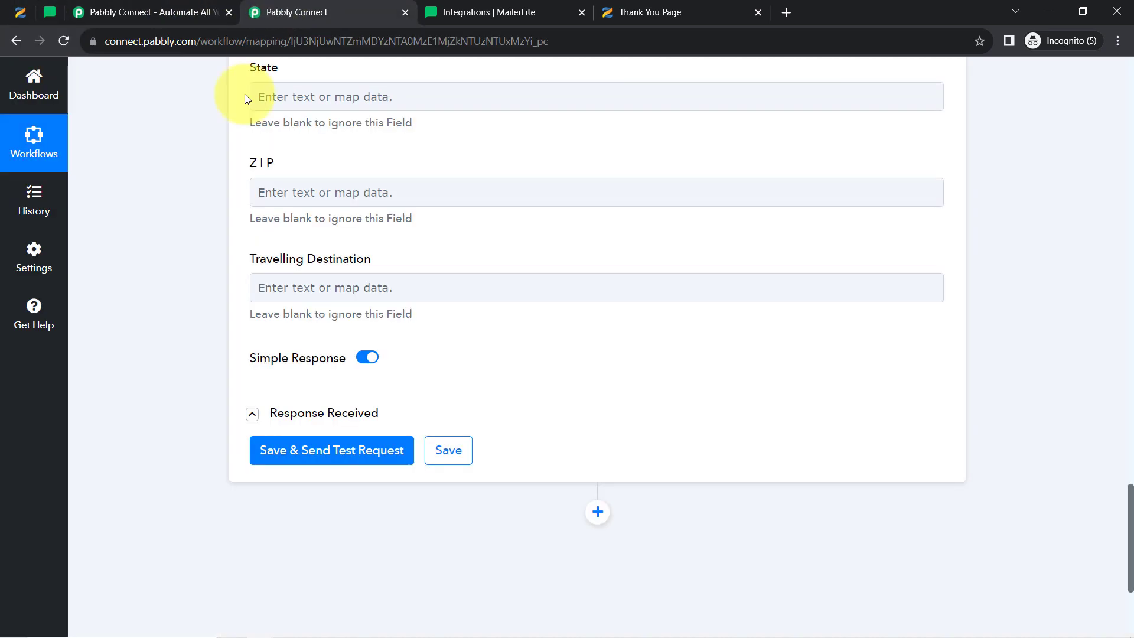
{"action": "scroll", "coordinate": [139, 319], "scroll_direction": "up", "scroll_amount": 20}
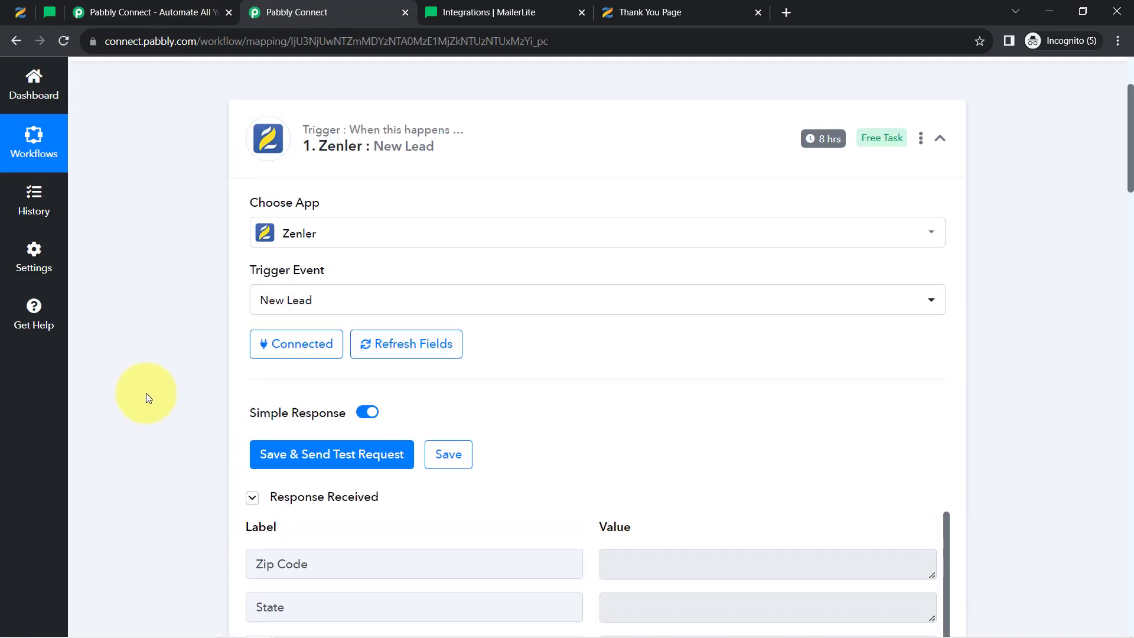
{"action": "scroll", "coordinate": [146, 392], "scroll_direction": "up", "scroll_amount": 3}
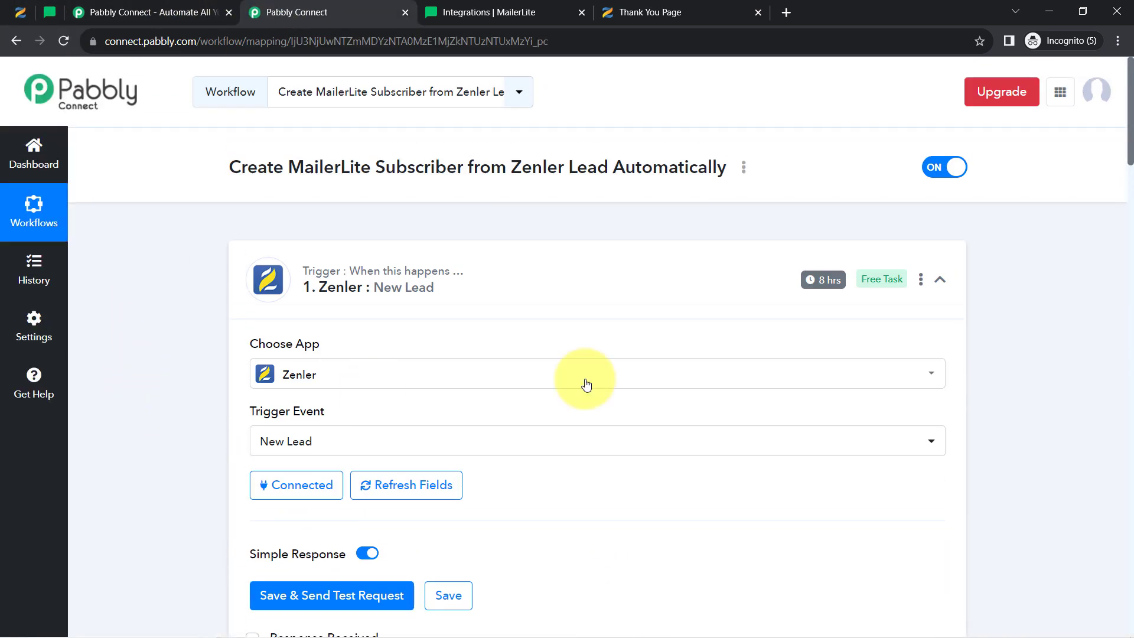
{"action": "left_click", "coordinate": [354, 277]}
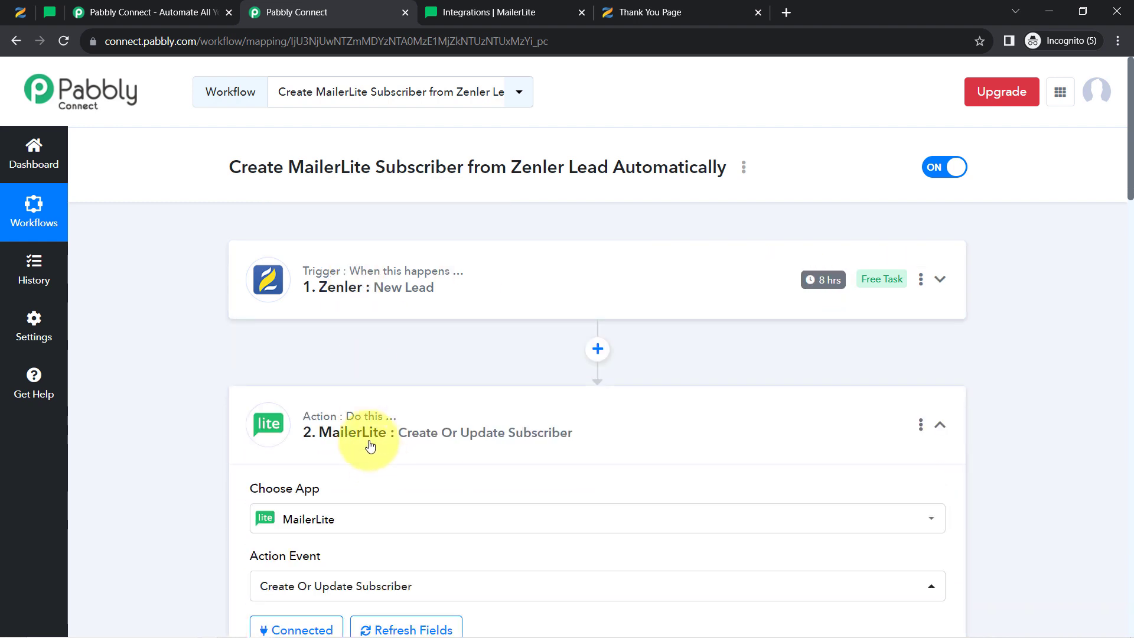
{"action": "left_click", "coordinate": [370, 444]}
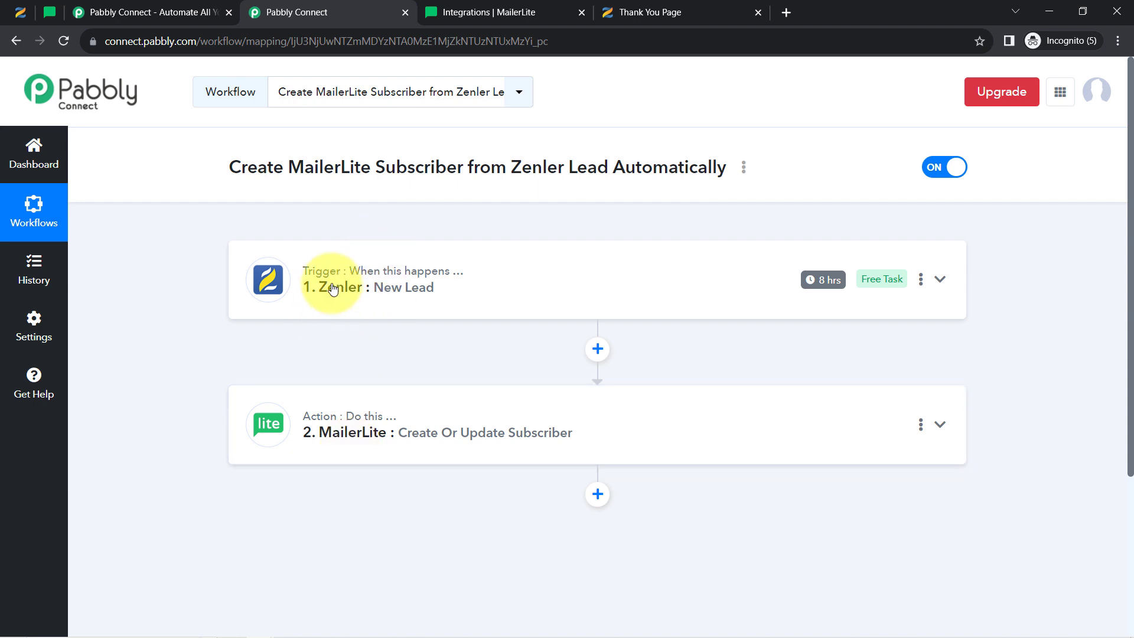
{"action": "mouse_move", "coordinate": [357, 277]}
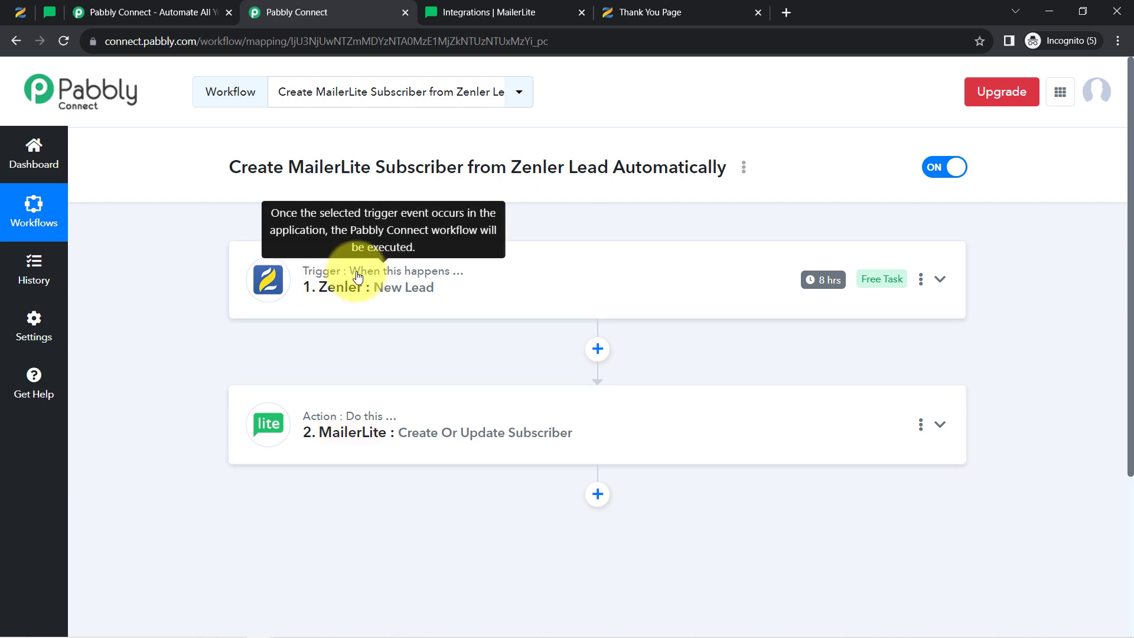
Copy the Zenler-to-MailerLite workflow's share link from the Share Workflow dialog
{"action": "left_click", "coordinate": [742, 167]}
{"action": "left_click", "coordinate": [591, 240]}
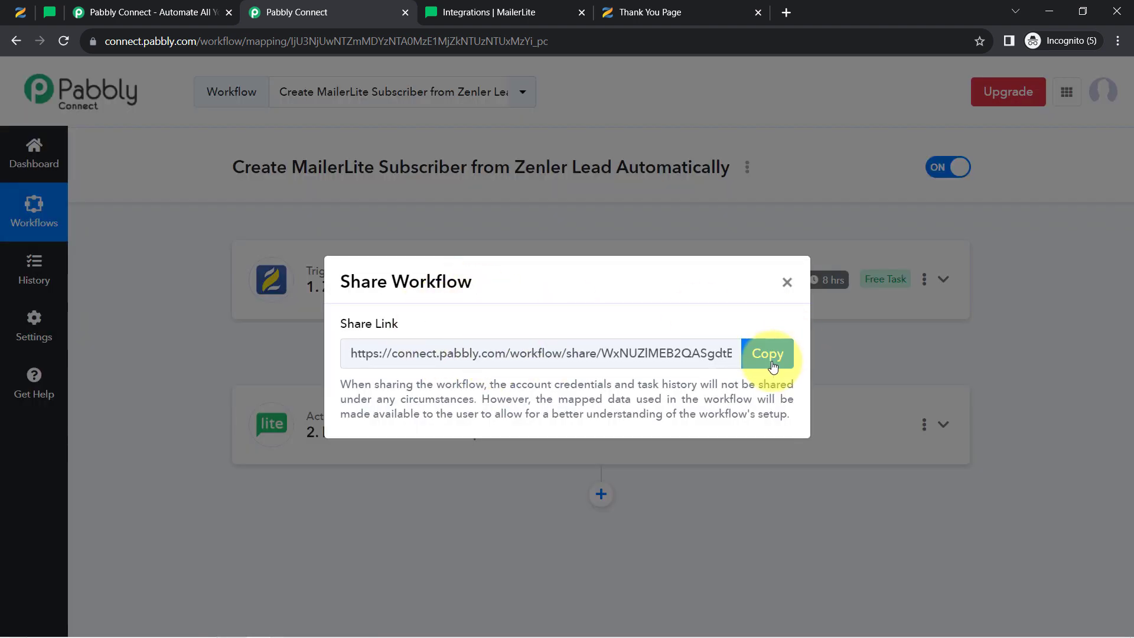
{"action": "left_click", "coordinate": [771, 356]}
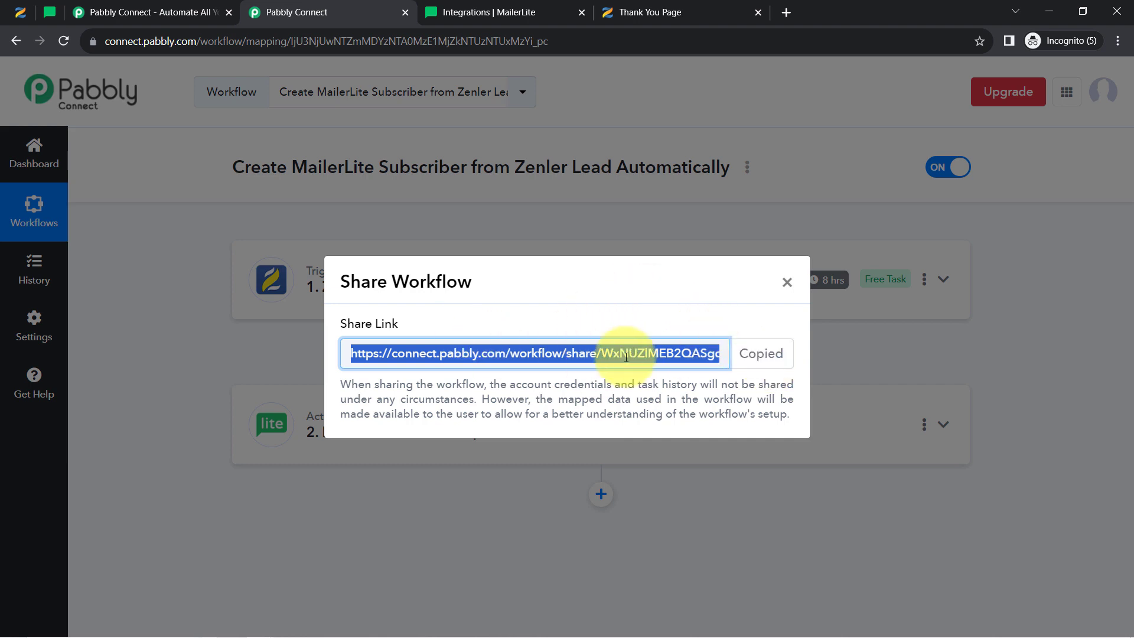